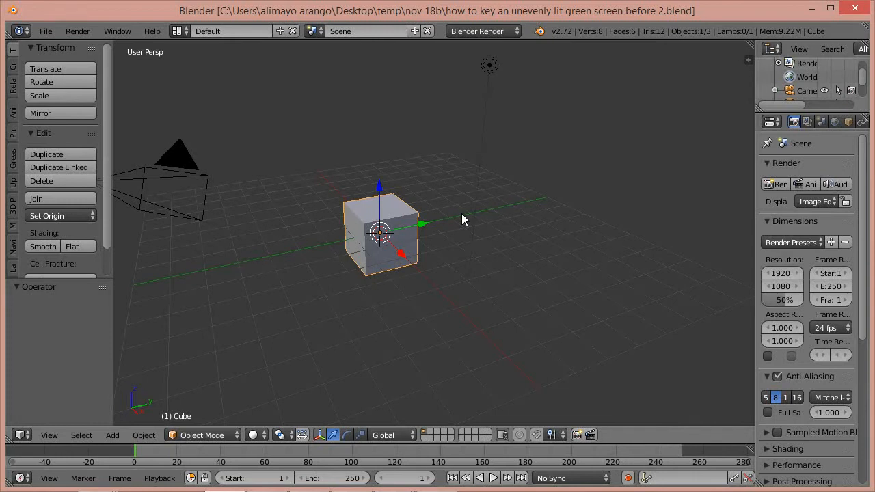
Check the mouse selection setting in the Input section of the user preferences
left_click(43, 30)
left_click(95, 182)
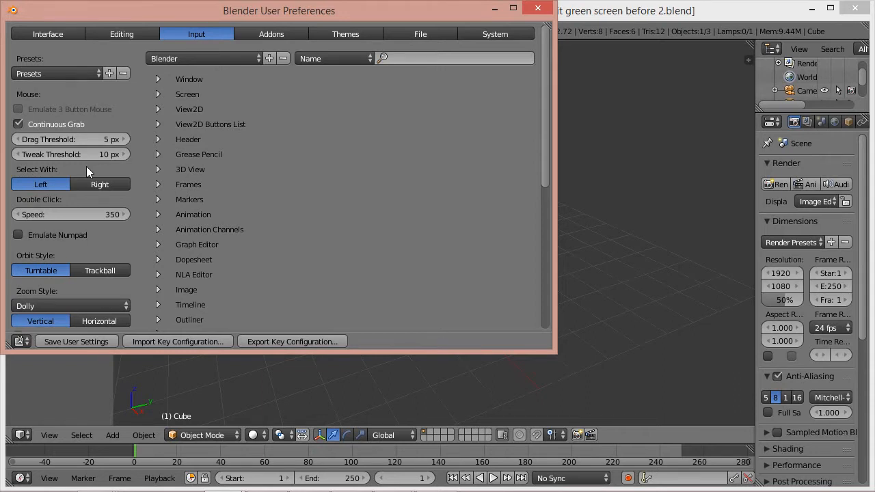
left_click(538, 7)
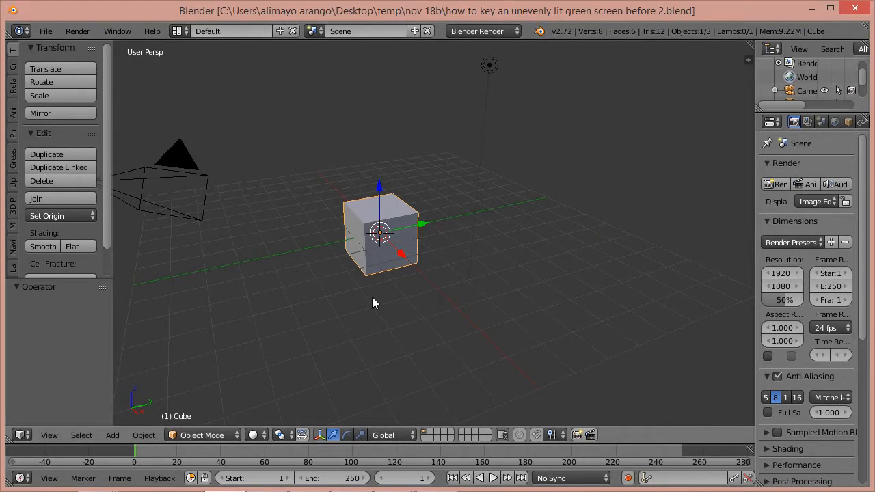
Switch the screen layout to Compositing
left_click(179, 32)
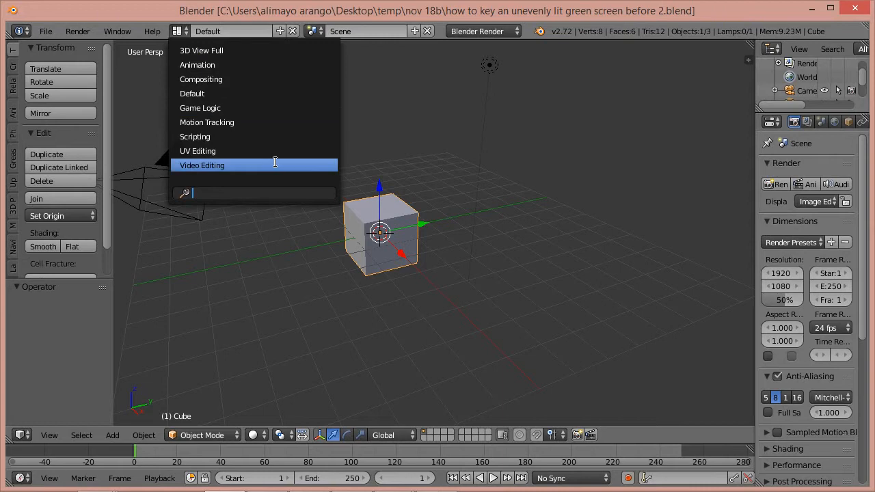
left_click(244, 78)
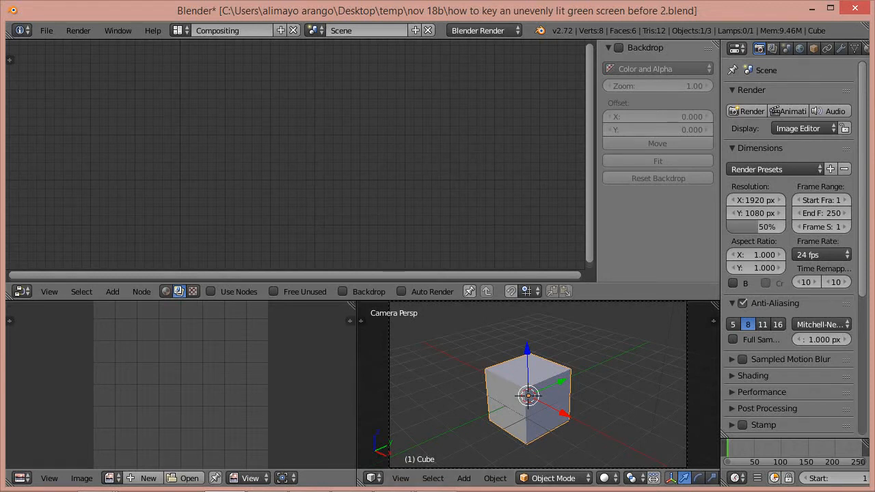
Merge the UV/Image Editor over the 3D View and change the joined area to a Movie Clip Editor
left_click_drag(353, 305, 382, 318)
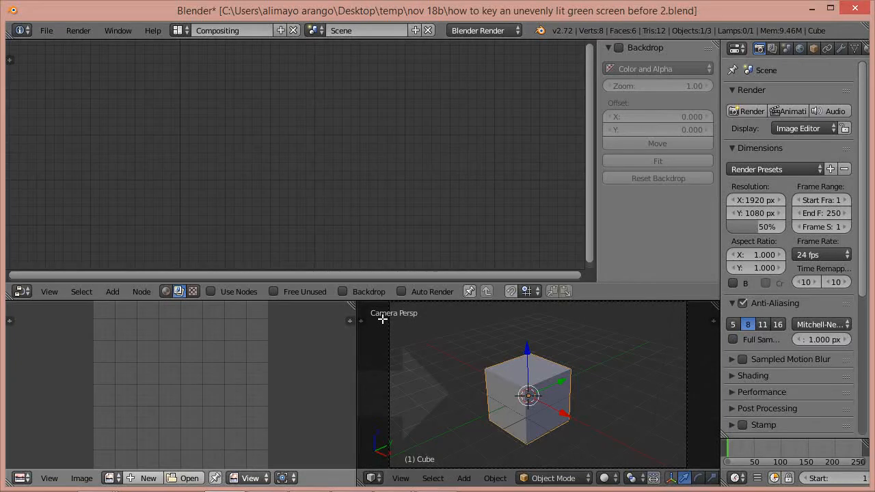
left_click_drag(383, 319, 444, 352)
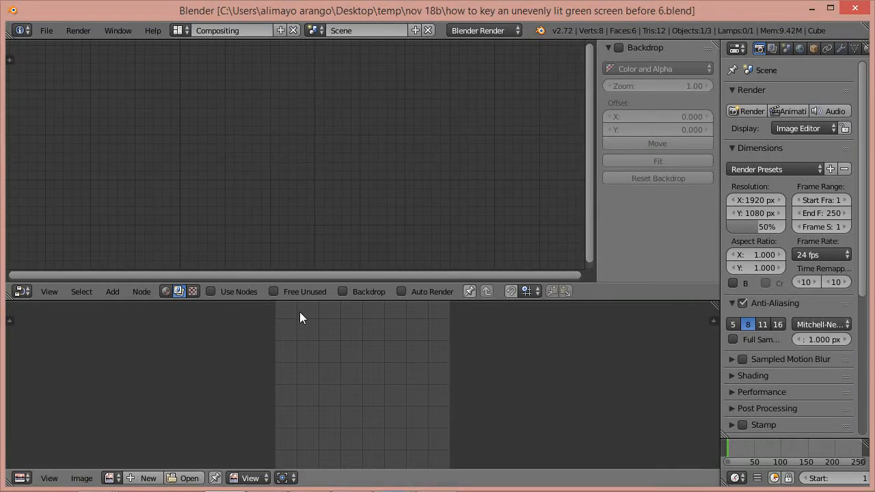
left_click(22, 478)
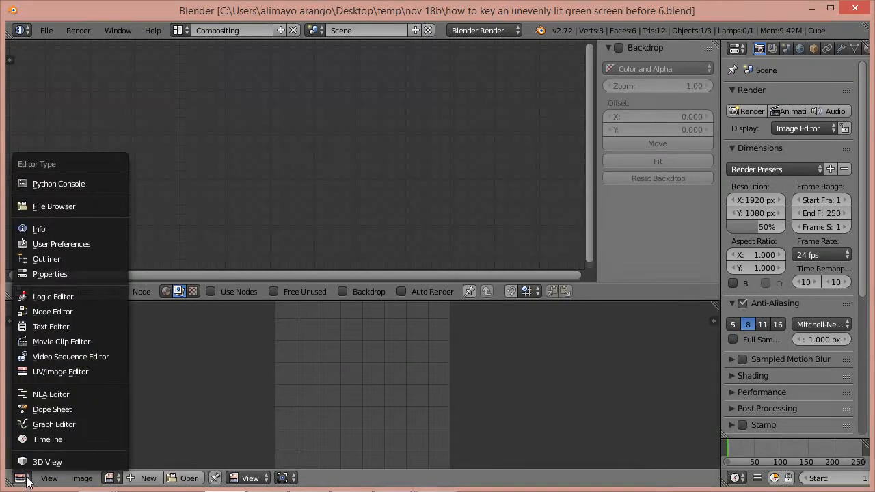
left_click(87, 341)
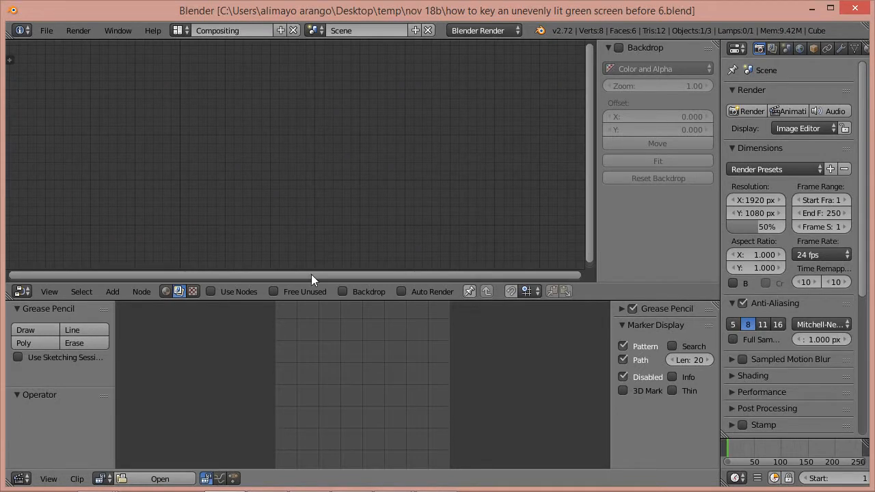
Enable nodes for compositing and spread the Render Layers and Composite nodes farther apart
left_click(210, 291)
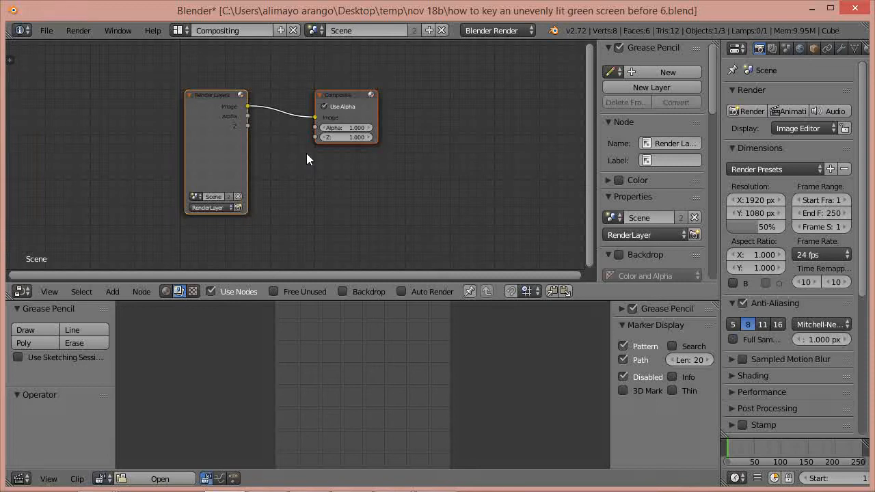
left_click_drag(215, 129, 181, 96)
left_click_drag(349, 94, 509, 74)
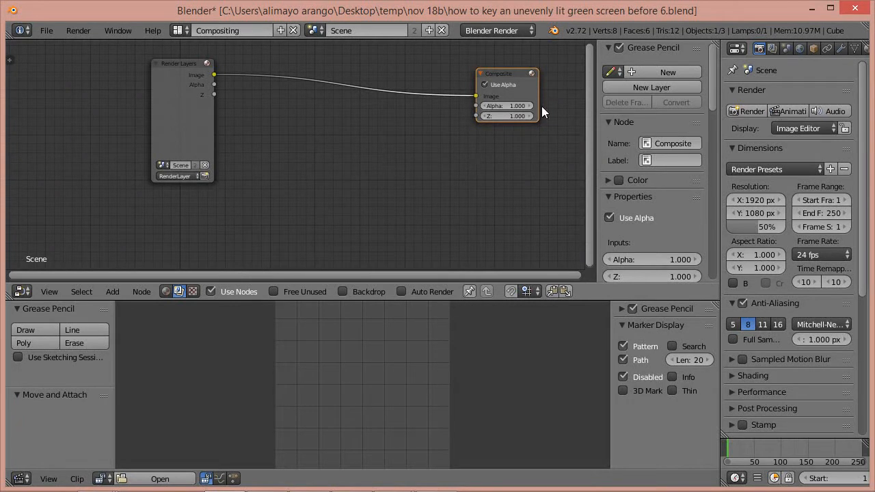
Delete the Render Layers node and add a Movie Clip input node at the far left of the node graph
left_click(189, 112)
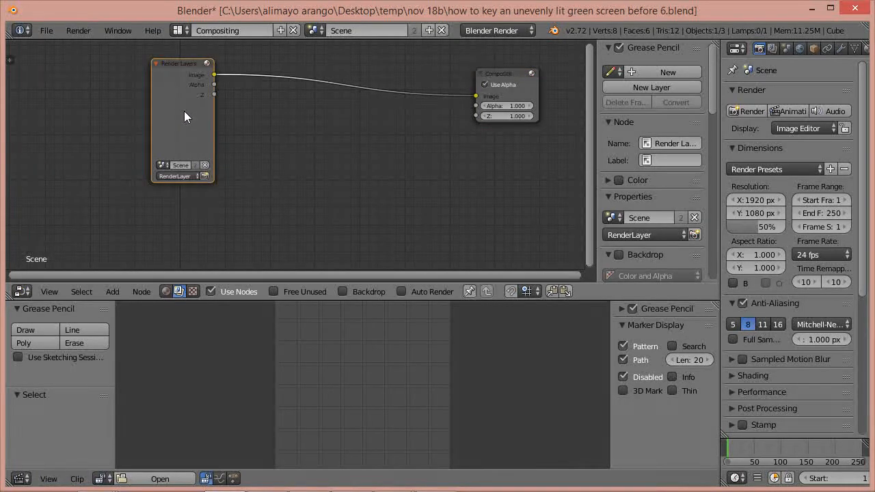
key("x")
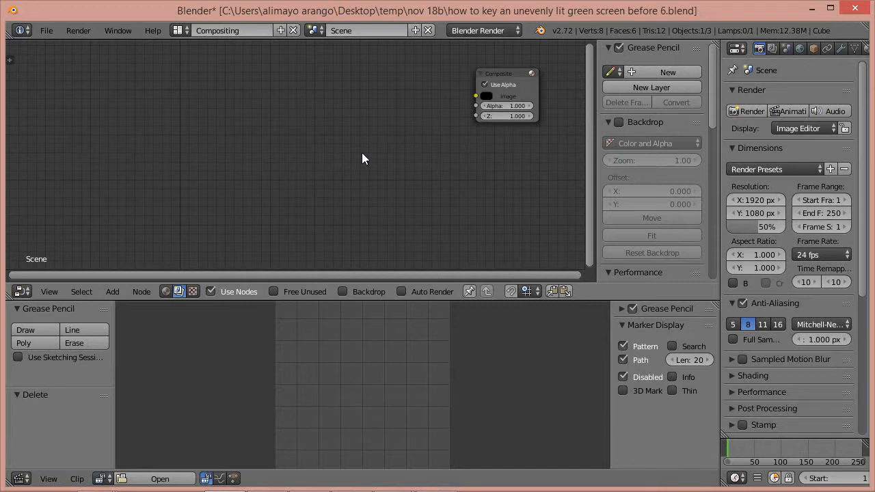
key("shift+a")
mouse_move(362, 153)
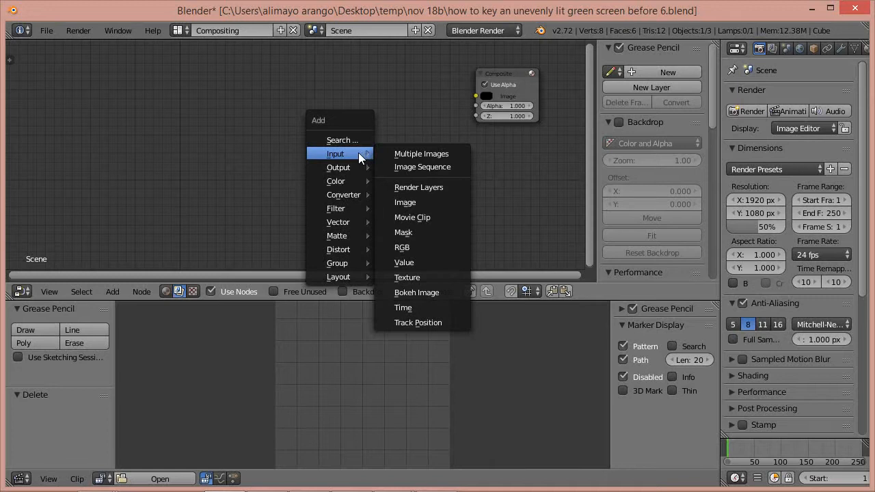
left_click(416, 218)
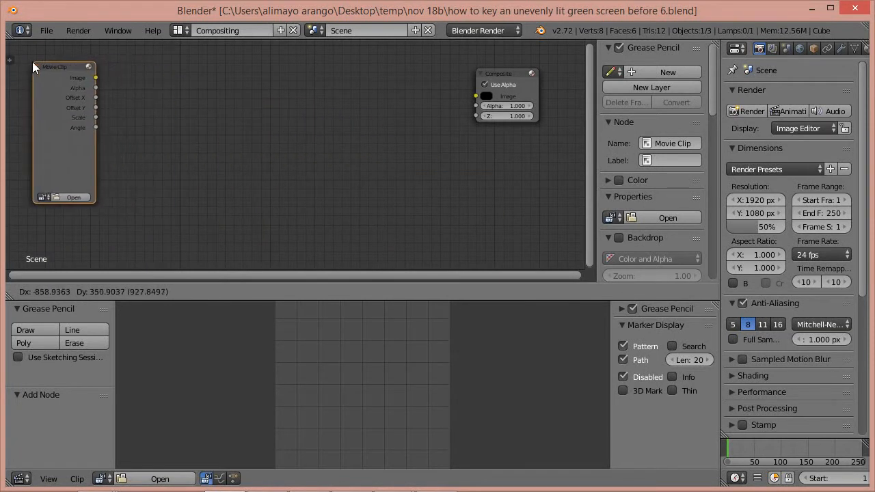
left_click(32, 62)
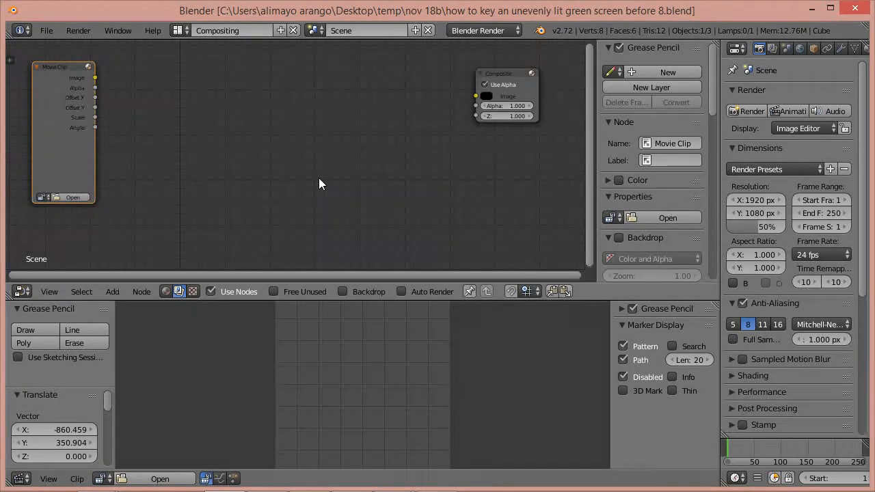
Add a Keying matte node and place it between the Movie Clip and Composite nodes
key("shift+a")
mouse_move(319, 180)
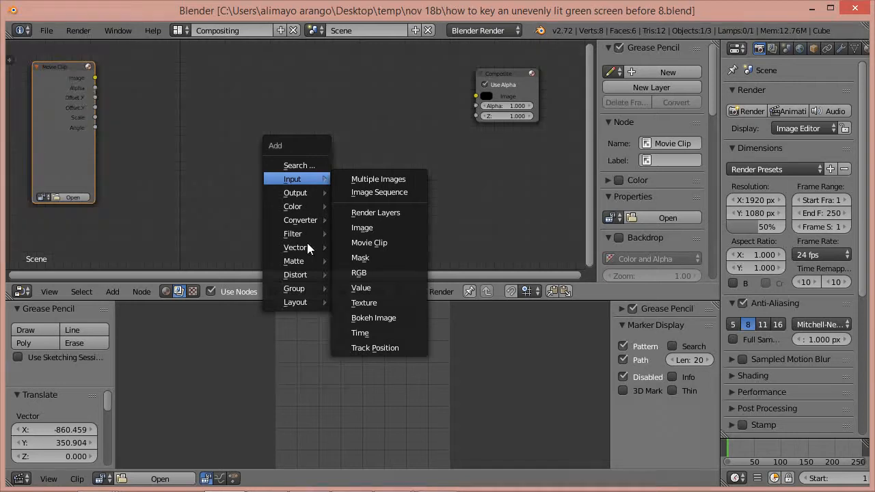
mouse_move(295, 262)
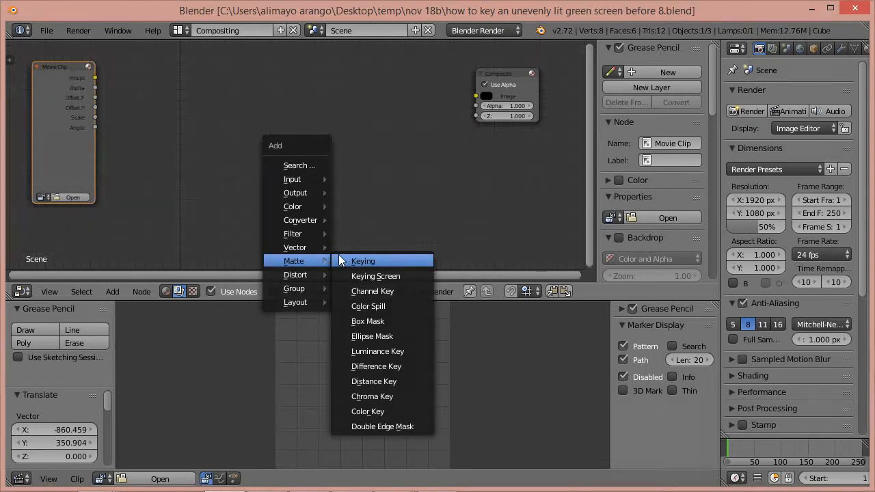
left_click(385, 261)
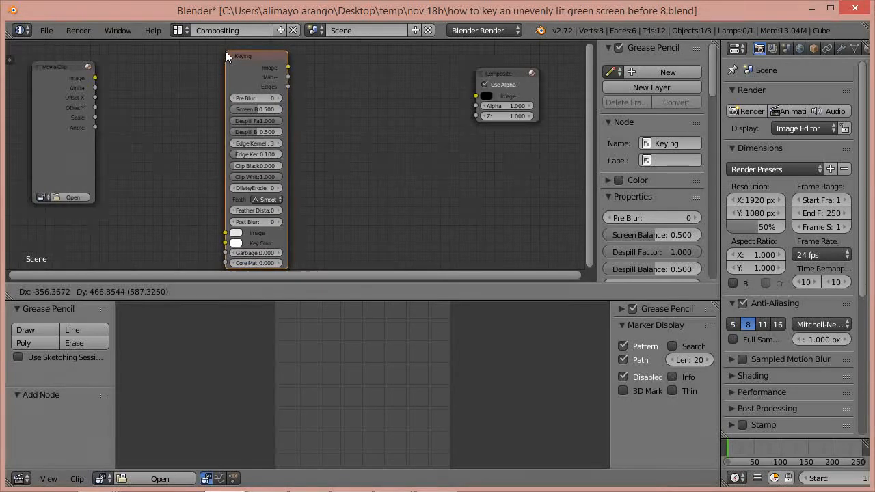
left_click(231, 51)
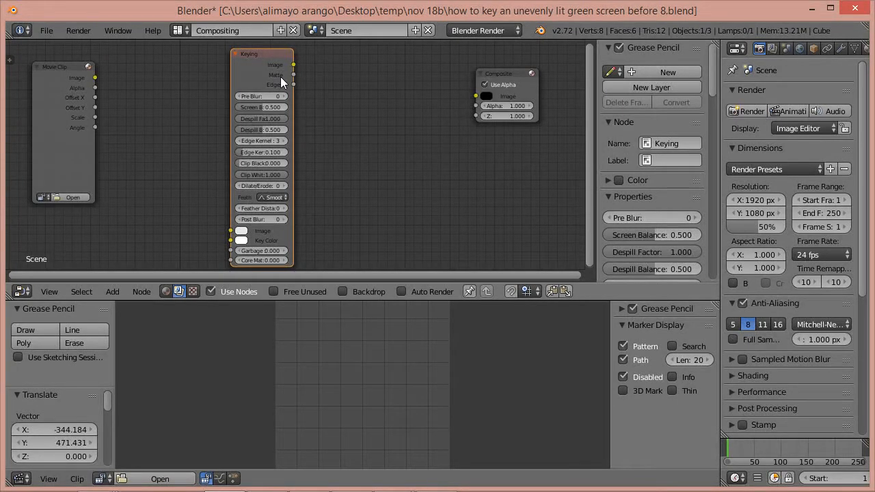
mouse_move(264, 75)
left_mouse_down()
mouse_move(285, 74)
mouse_move(258, 81)
mouse_move(265, 75)
left_mouse_up()
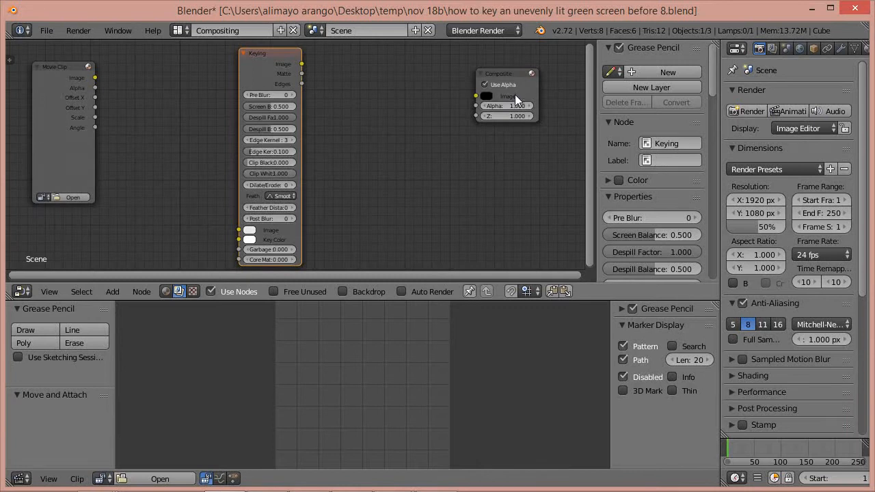
Add a Viewer node below the Composite node and disconnect its image input from the Keying node
left_click(265, 65, "ctrl+shift")
left_click(387, 53)
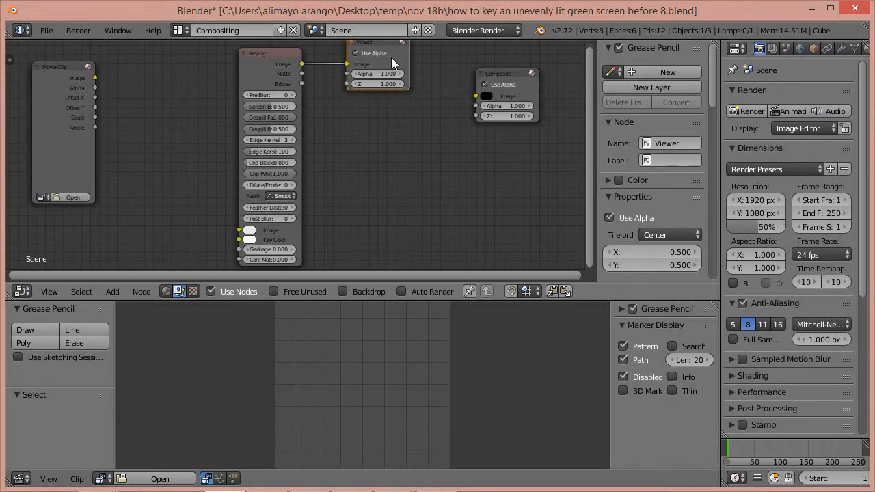
left_click(397, 53)
left_click_drag(396, 54, 528, 163)
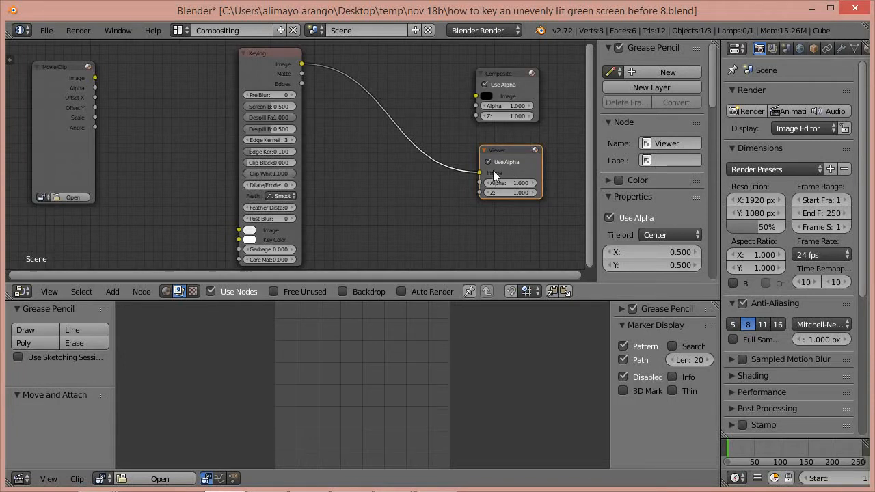
left_click_drag(478, 172, 365, 200)
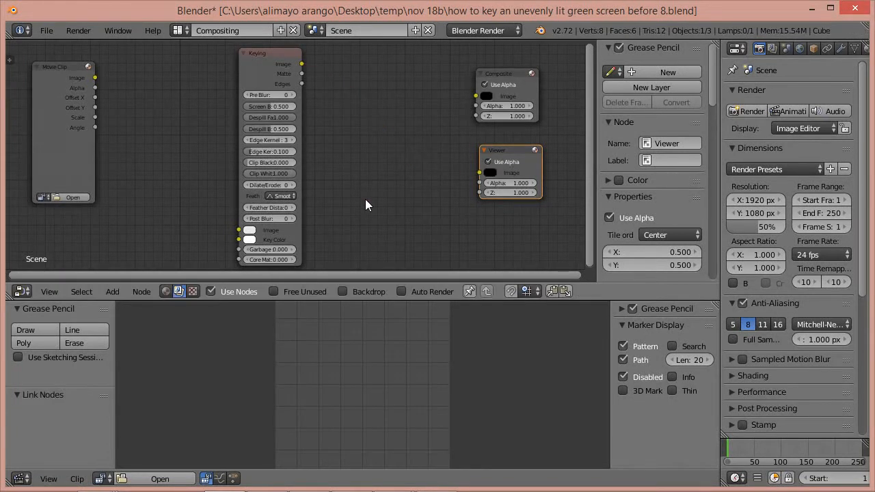
Load HDV_0204.MP4 from the green screen tutorial folder into the Movie Clip node, browsing the files as thumbnails
left_click(59, 196)
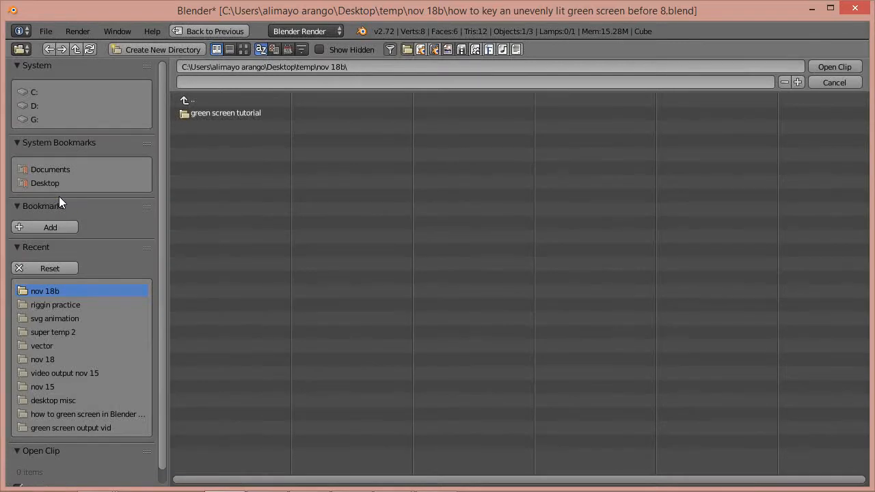
left_click(225, 115)
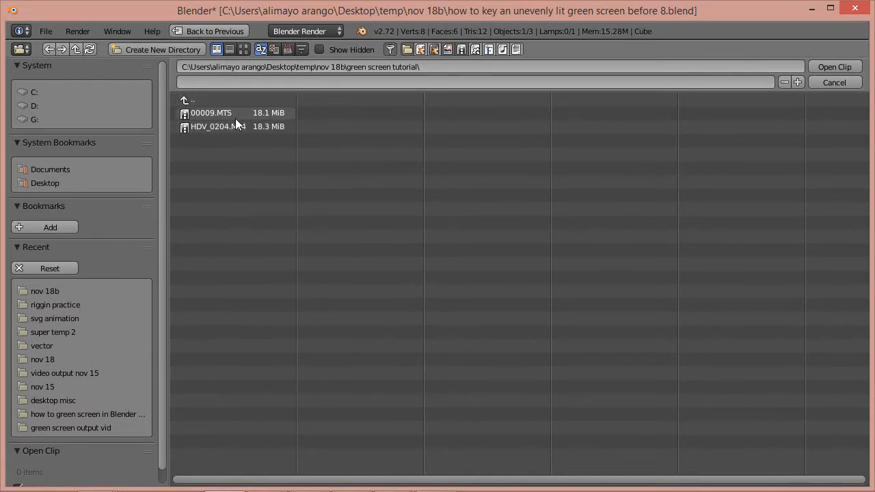
left_click(242, 52)
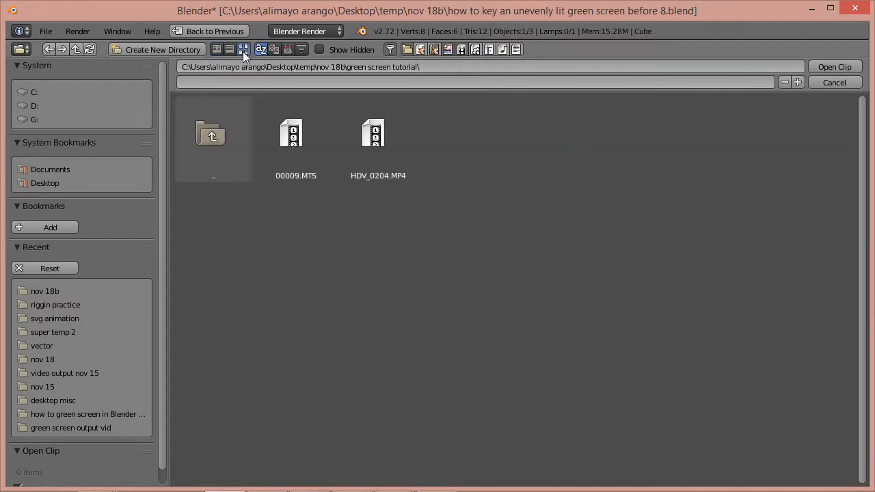
left_click(384, 135)
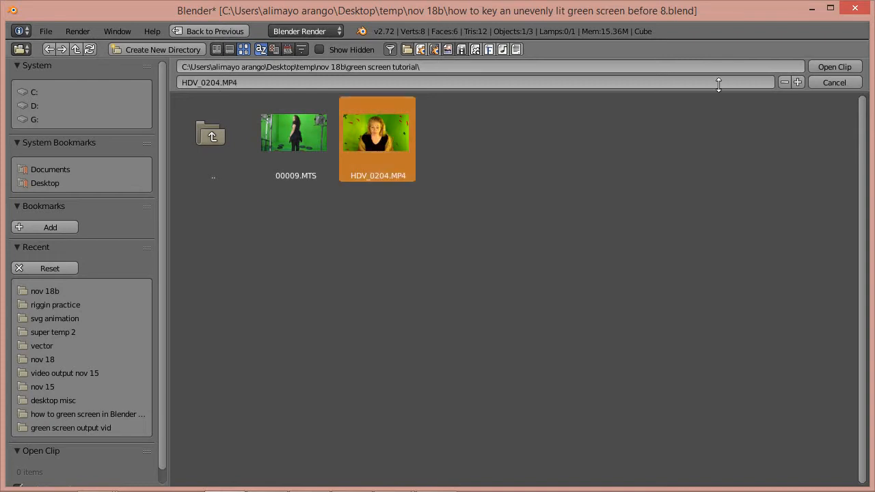
left_click(837, 68)
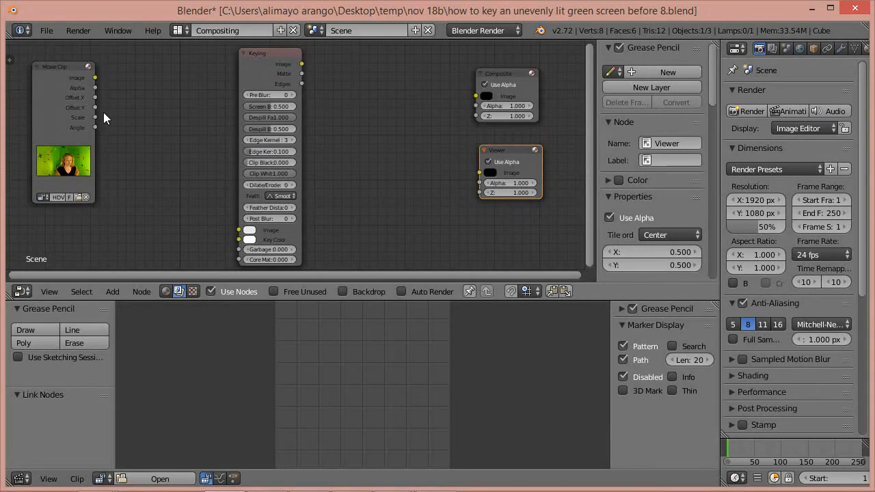
Hide and show the Movie Clip node's preview, and save the file as "how to key an unevenly lit green screen before 9.blend"
left_click(88, 67)
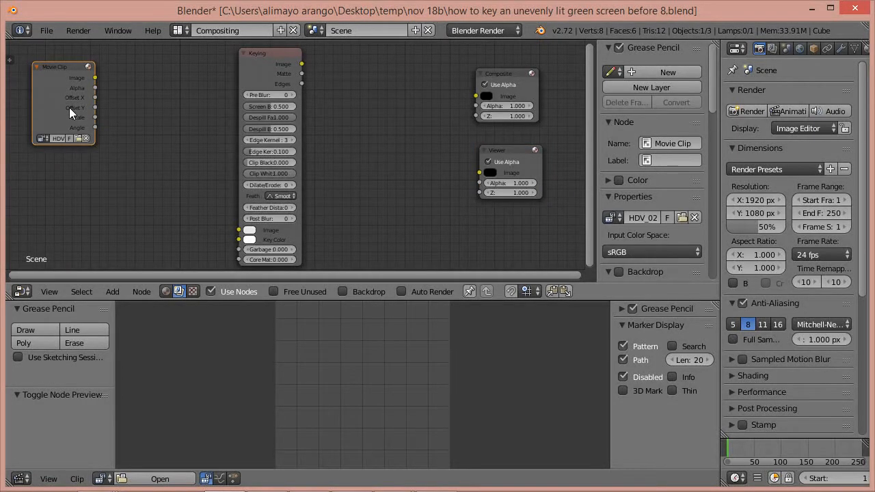
left_click(87, 66)
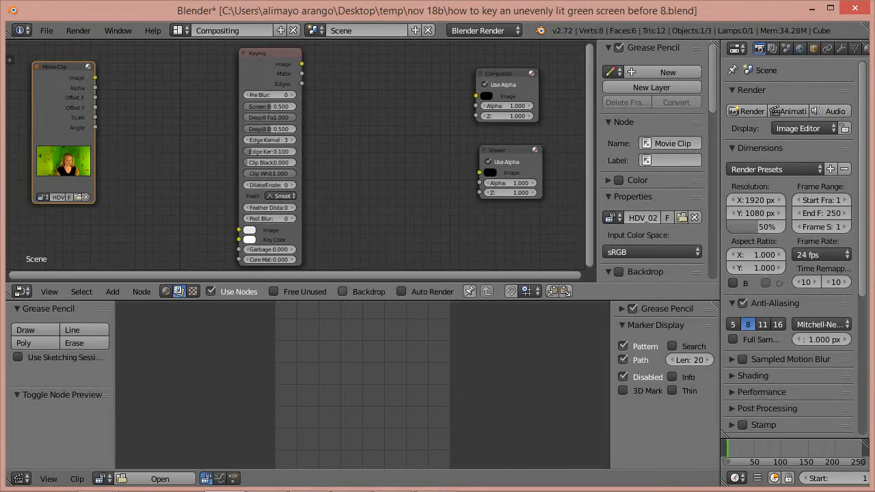
key("ctrl+alt+s")
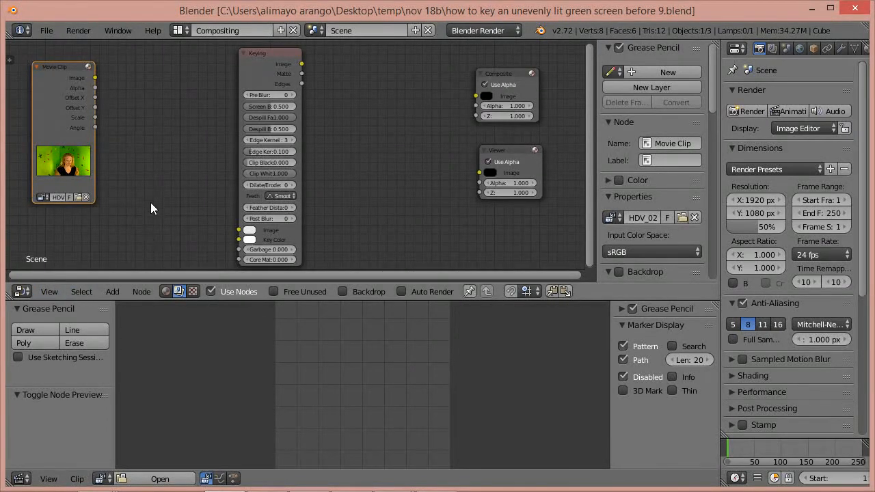
Add a Scale distort node and place it between the Movie Clip and Keying nodes
key("shift+a")
mouse_move(151, 203)
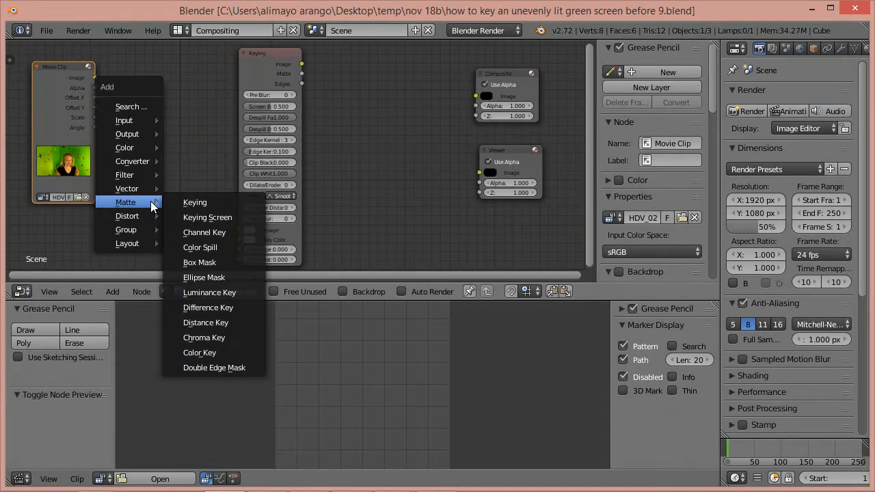
mouse_move(131, 217)
left_click(182, 213)
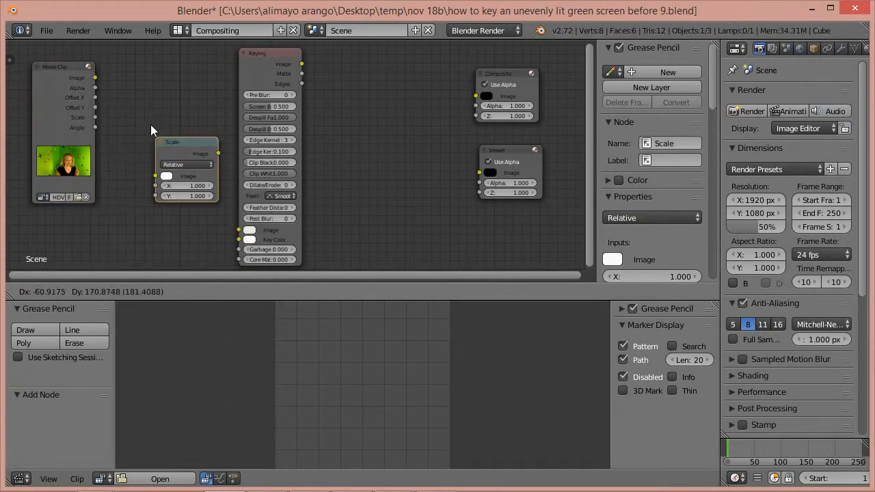
left_click(120, 55)
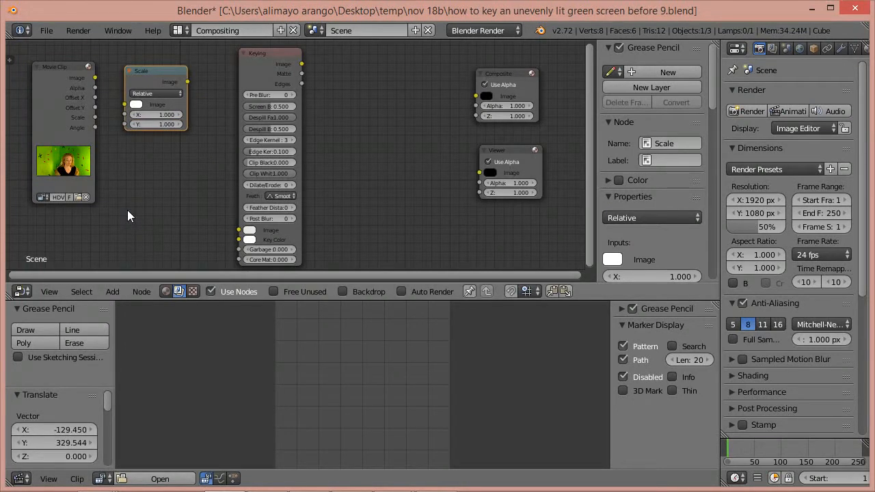
Add an Alpha Over color node and place it between the Keying and Composite nodes
key("shift+a")
mouse_move(130, 213)
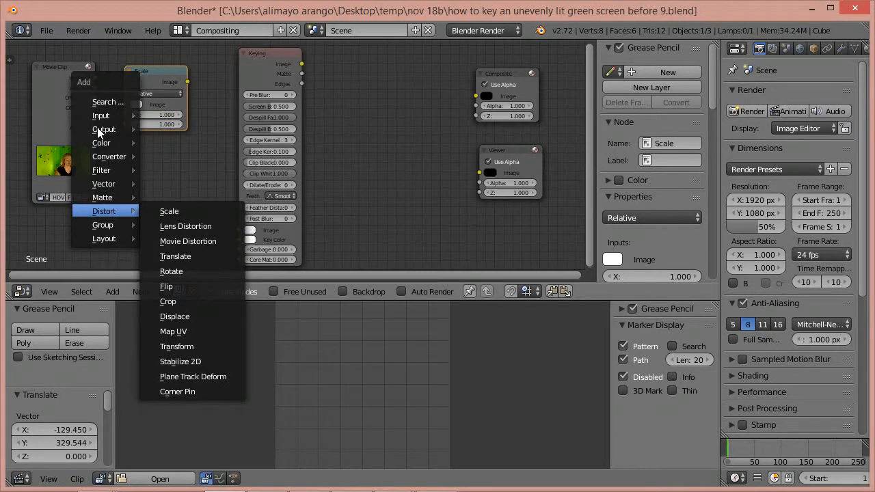
mouse_move(100, 145)
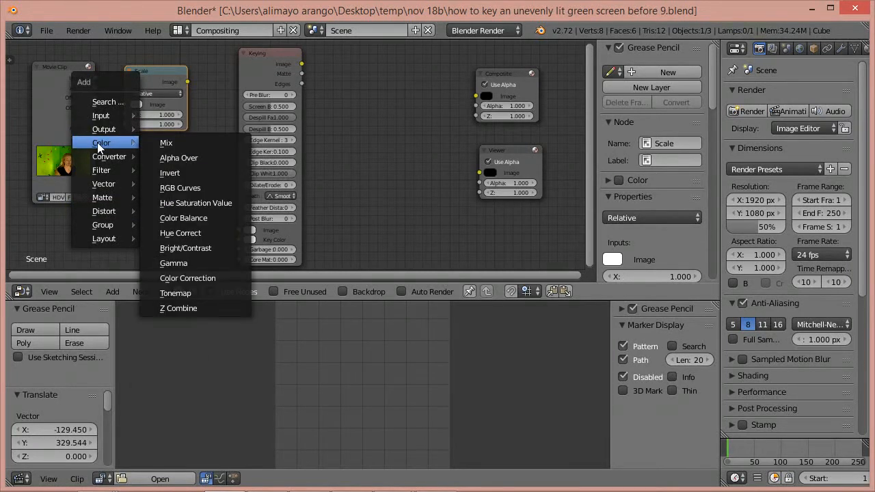
left_click(159, 158)
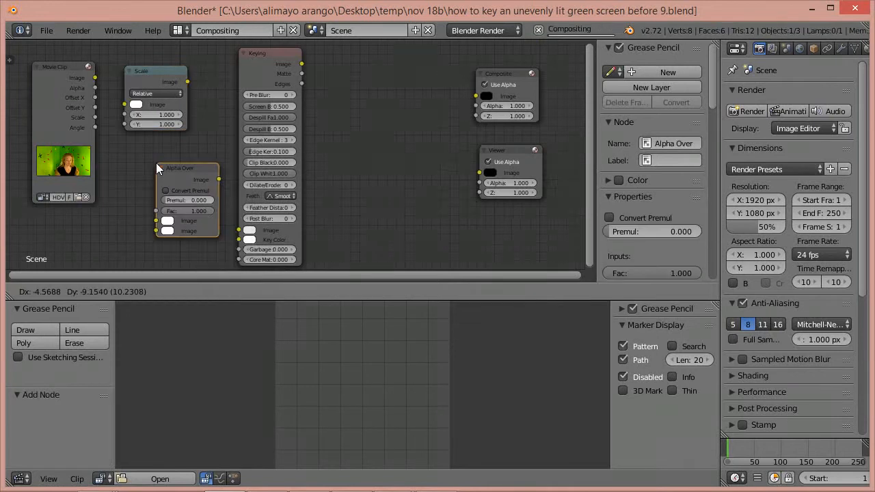
left_click(381, 94)
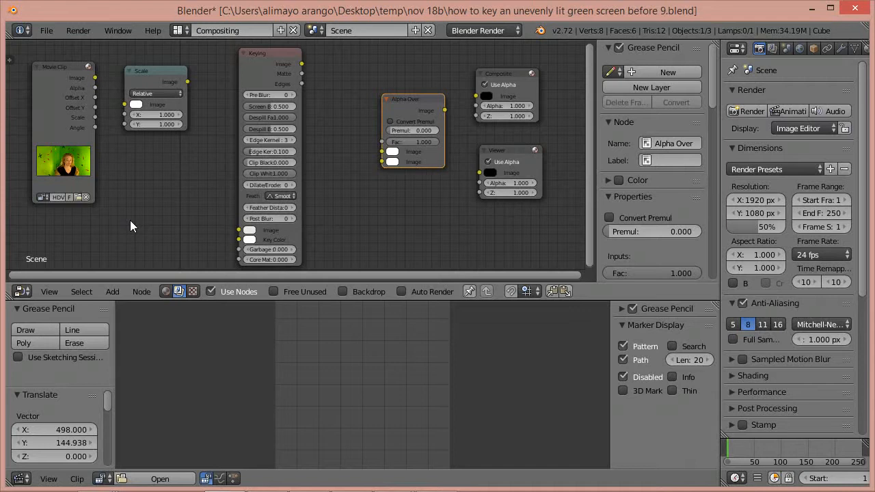
Add a Mask input node and place it directly below the Scale node
key("shift+a")
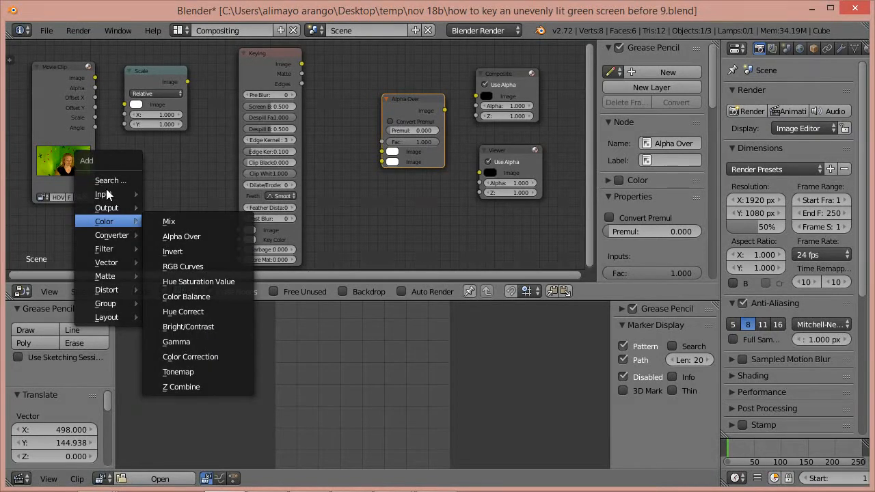
mouse_move(120, 193)
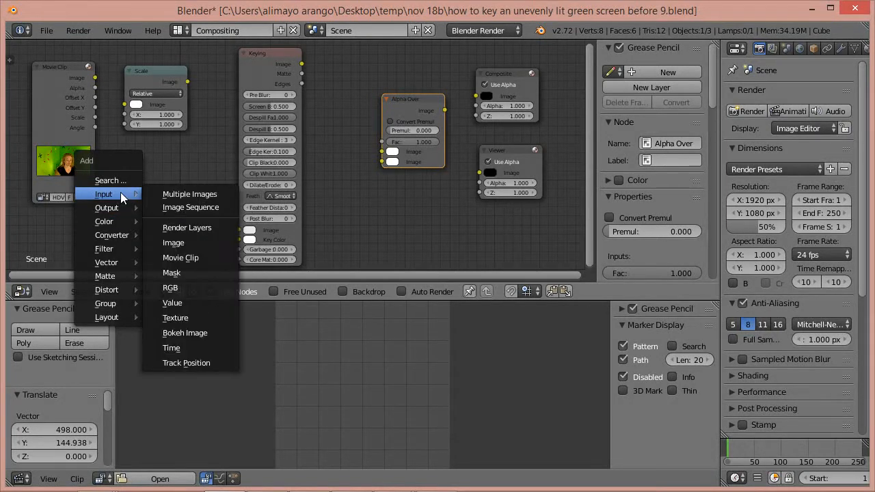
left_click(181, 273)
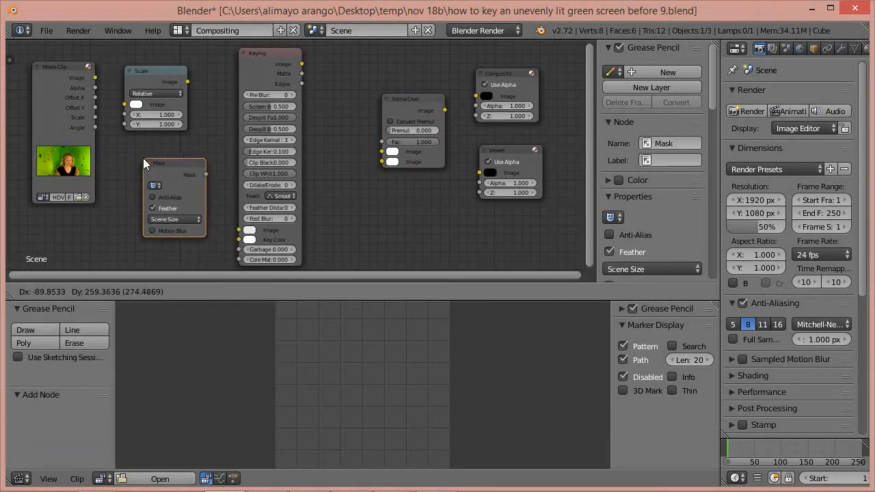
left_click(136, 160)
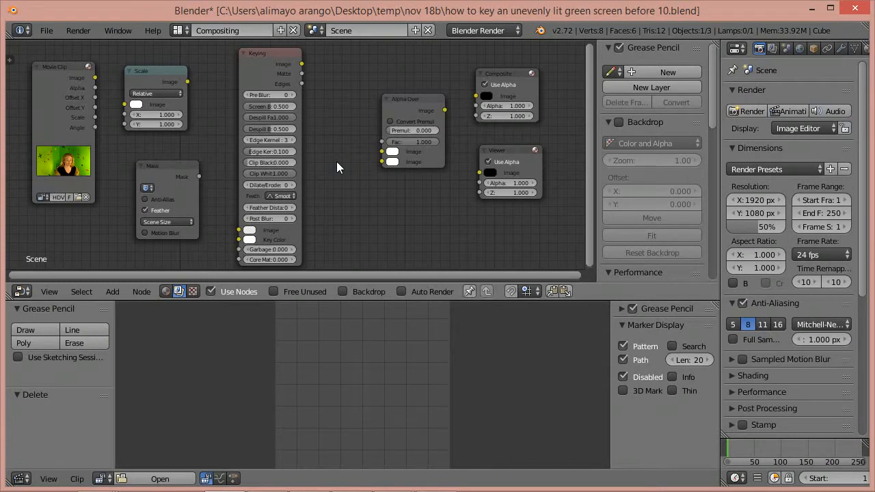
Add an Invert color node below the Alpha Over node and shift the Keying node slightly closer to it
key("shift+a")
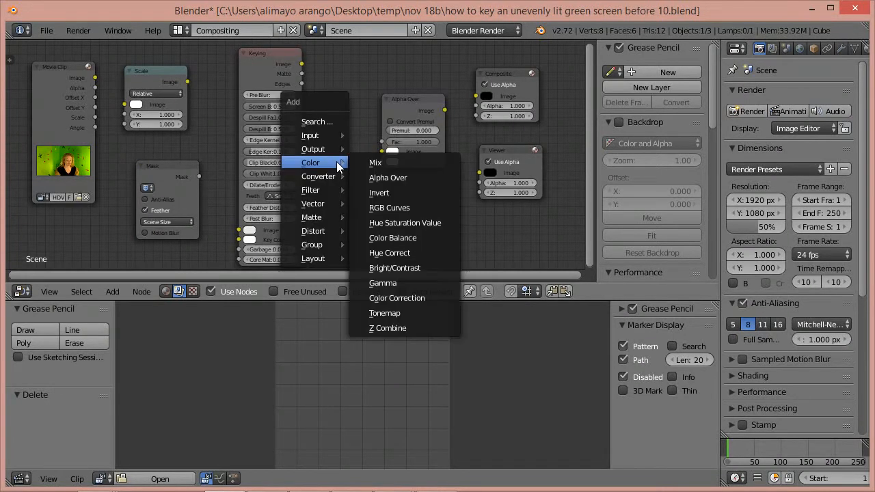
left_click(378, 192)
left_click(376, 188)
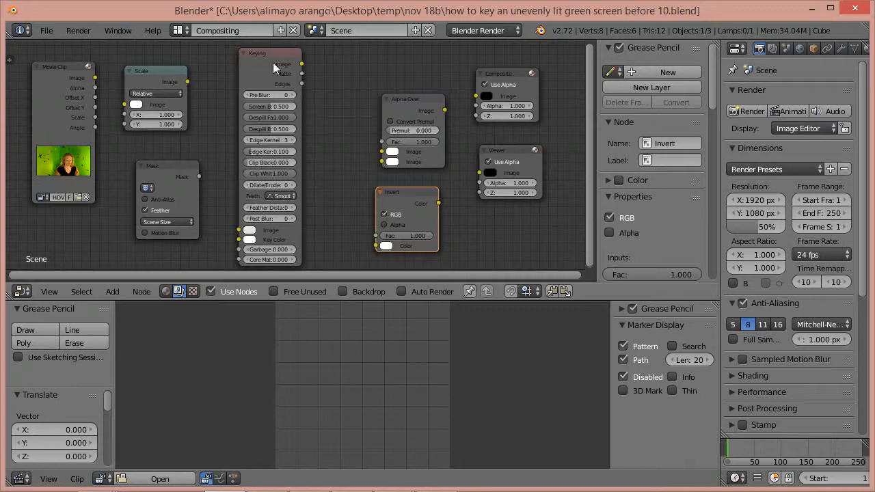
left_click_drag(268, 63, 284, 61)
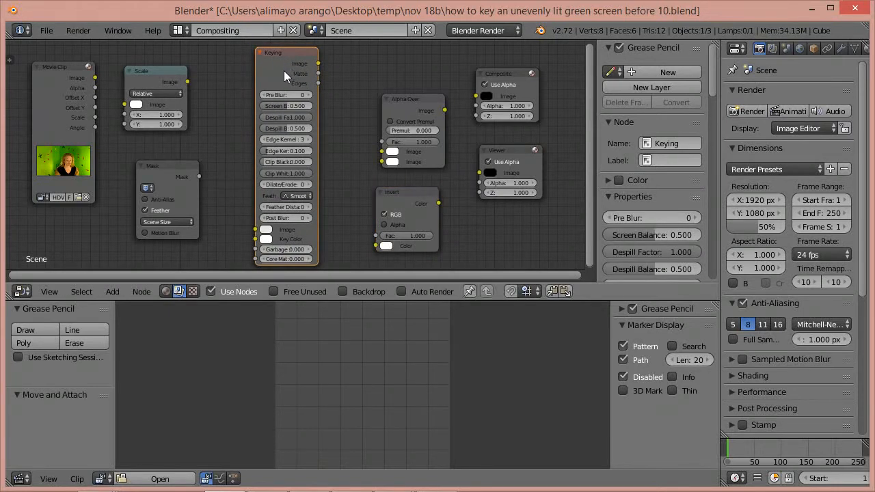
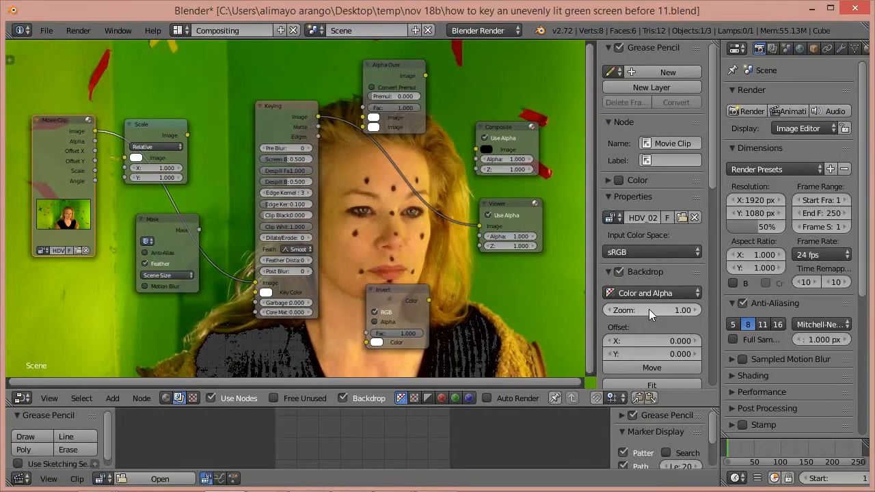
Reduce the node editor's backdrop zoom to 0.57 so the whole frame fits
key("n")
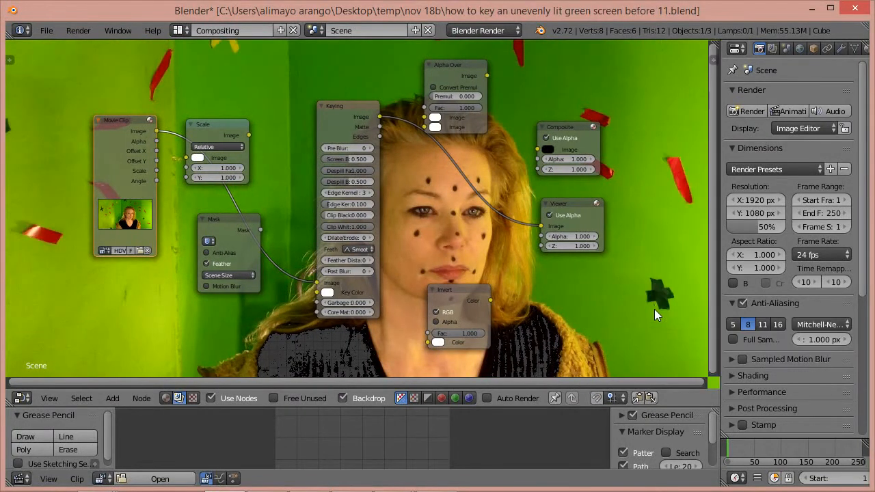
key("n")
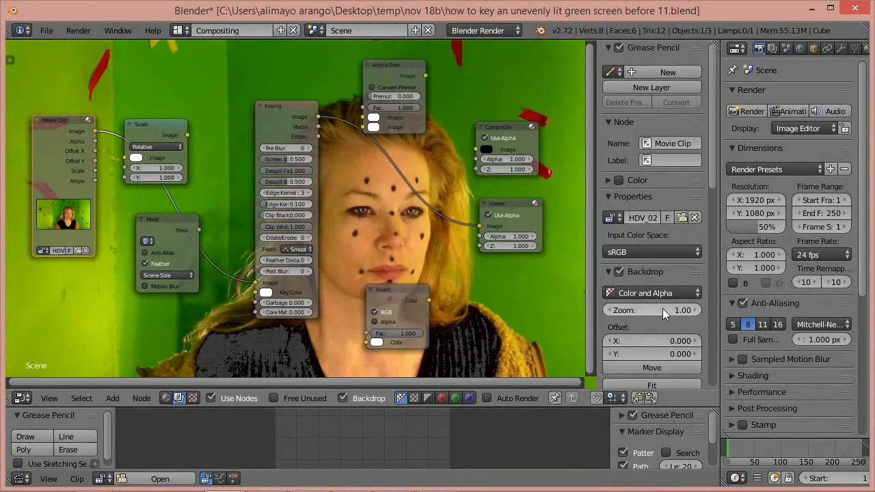
left_click_drag(649, 310, 619, 311)
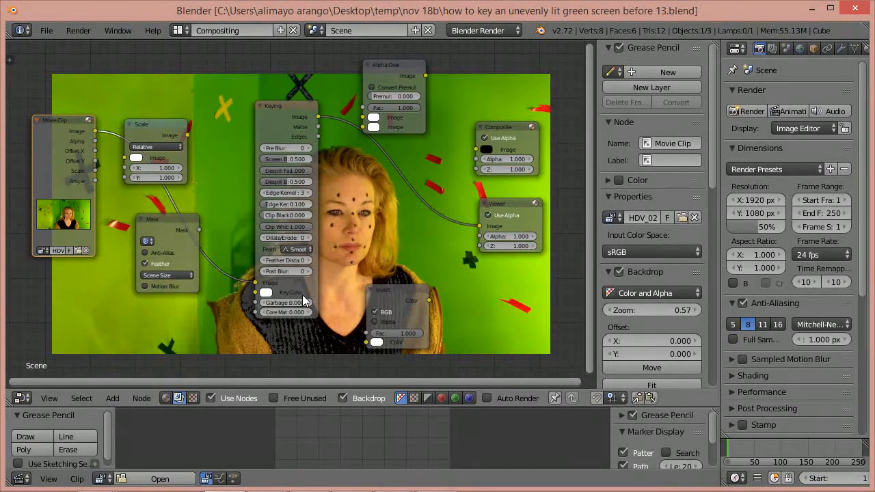
Set the Keying node's key color to a yellowish light green with R 0.748, G 1.000 and B 0.397
left_click(266, 293)
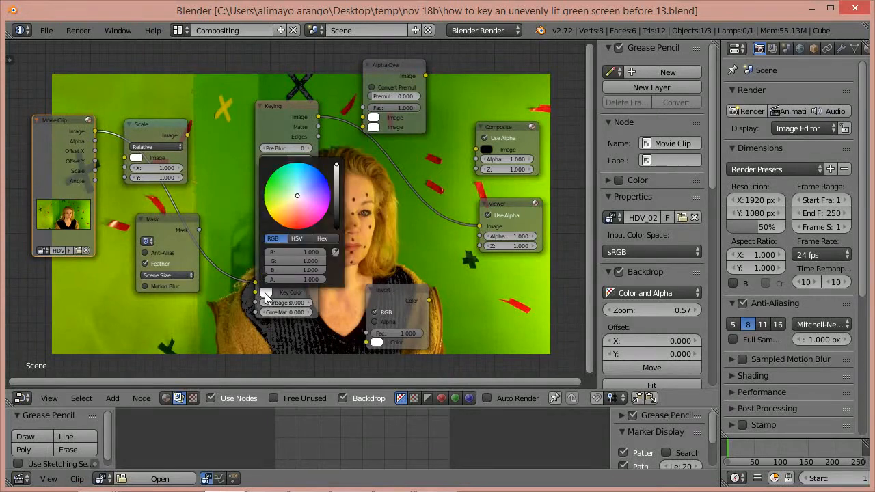
left_click(292, 193)
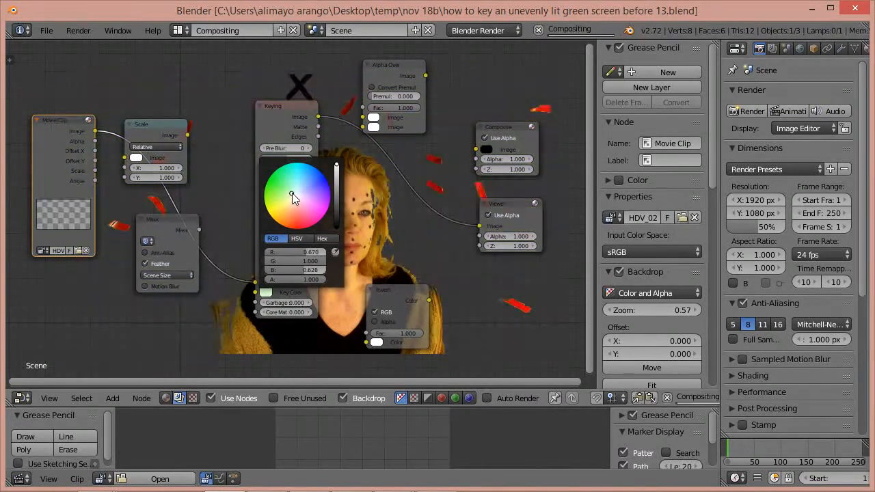
left_click(283, 193)
left_click(283, 194)
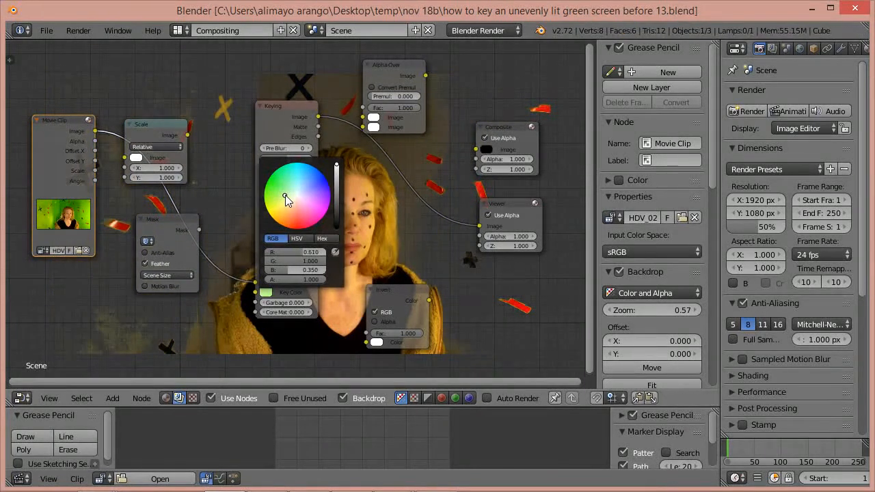
left_click(287, 198)
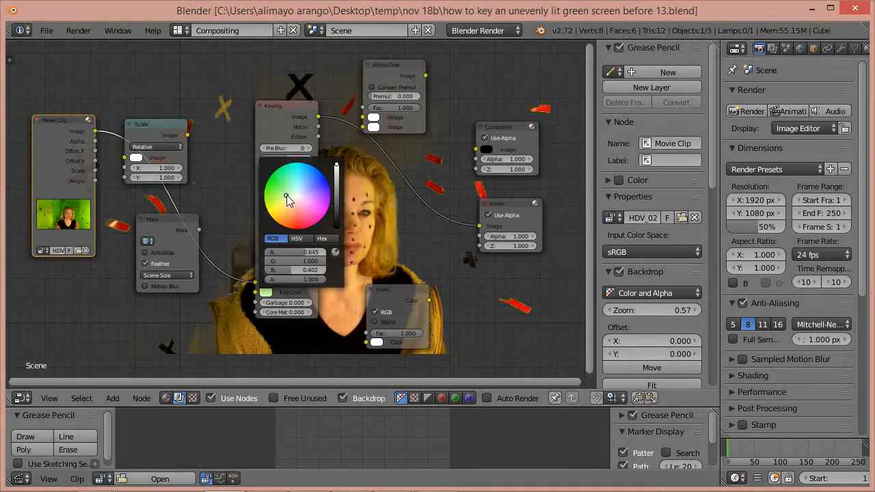
left_click(287, 200)
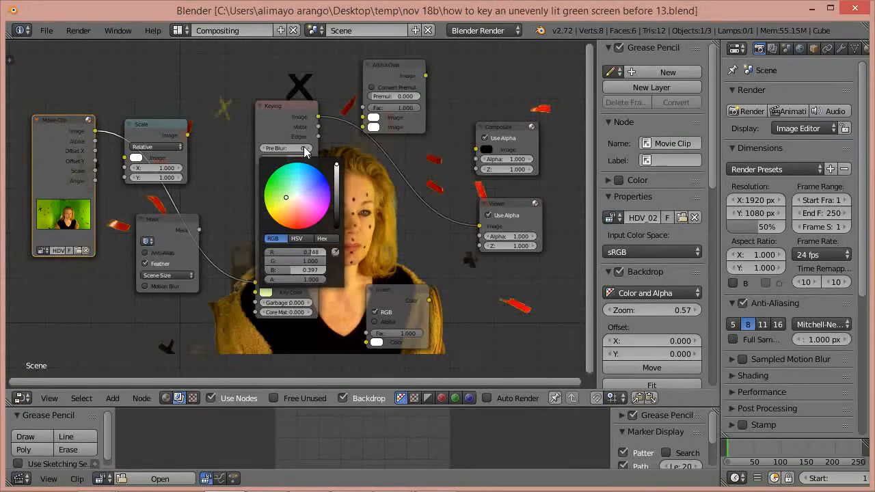
Rearrange the Keying, Mask and Scale nodes around the Movie Clip node so they leave the woman in the backdrop uncovered
left_click_drag(273, 121, 211, 95)
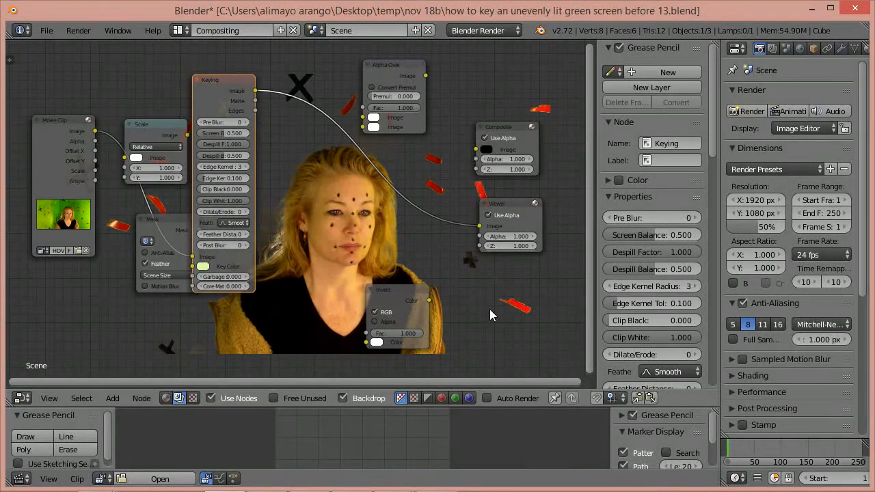
left_click_drag(144, 229, 73, 276)
left_click_drag(149, 125, 115, 71)
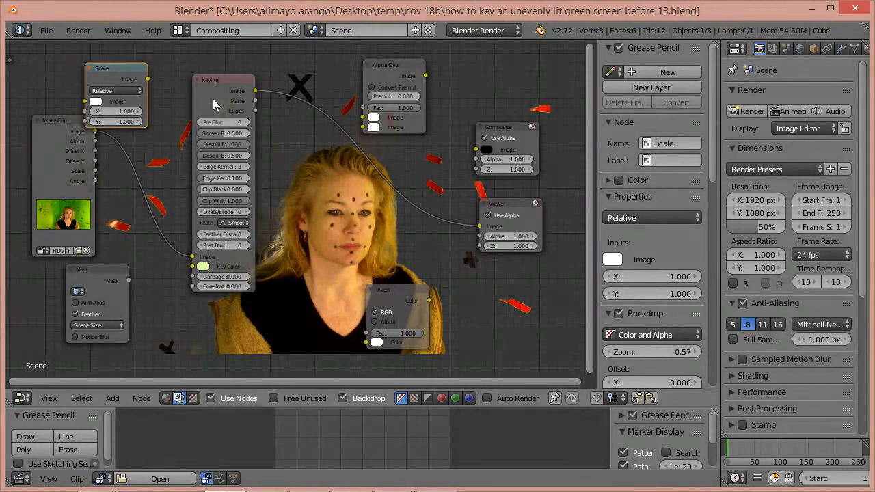
left_click_drag(212, 98, 181, 91)
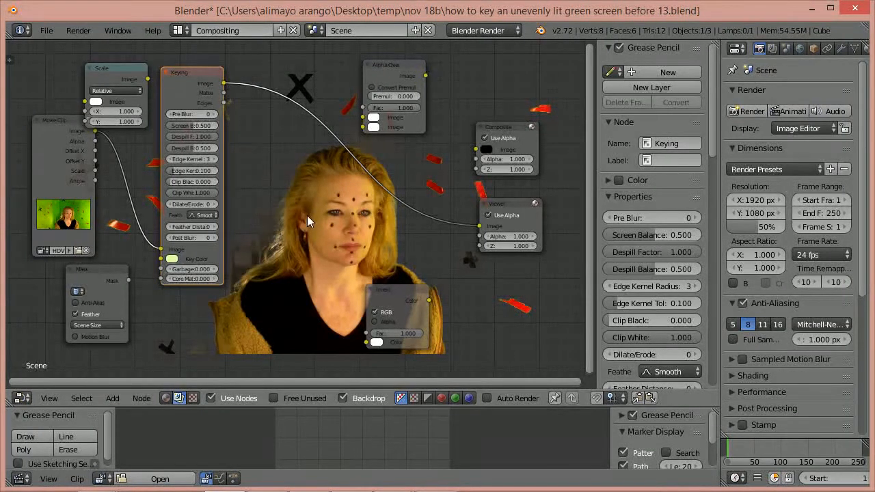
Change the key color to a paler green with R 0.775, G 1.000 and B 0.684, and move the Invert node below the Viewer node
left_click(173, 259)
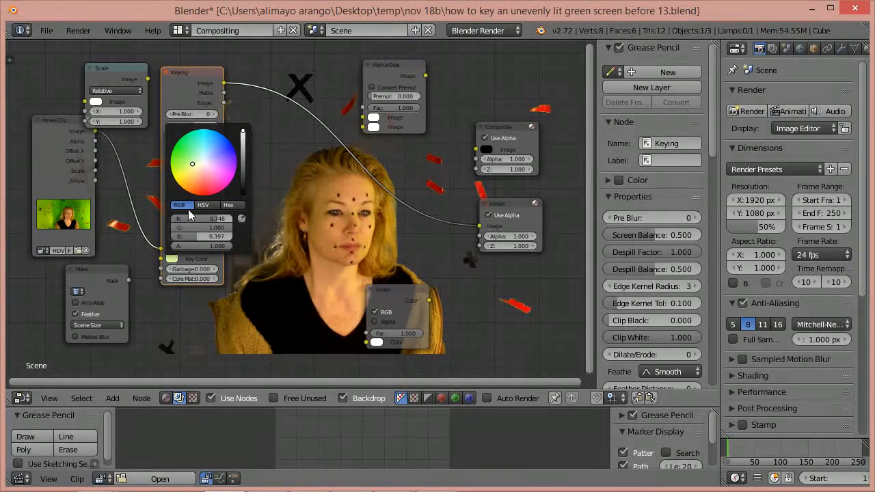
left_click(191, 164)
left_click_drag(191, 165, 198, 161)
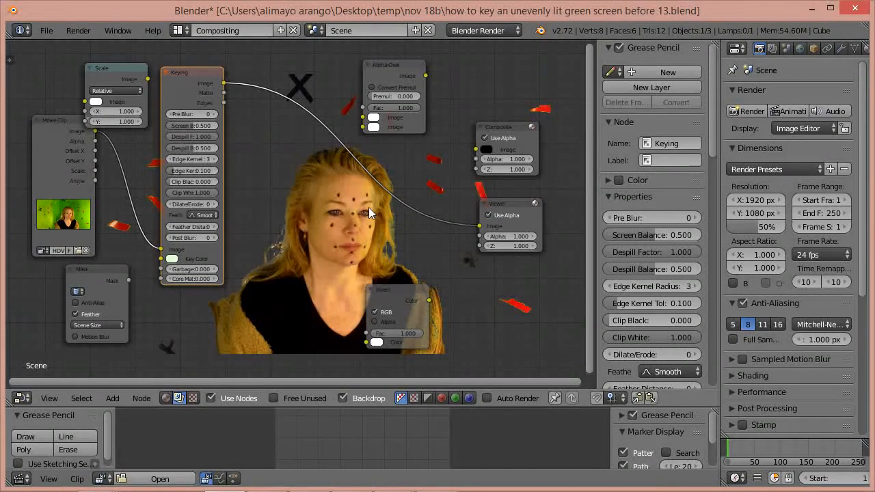
left_click_drag(398, 301, 515, 301)
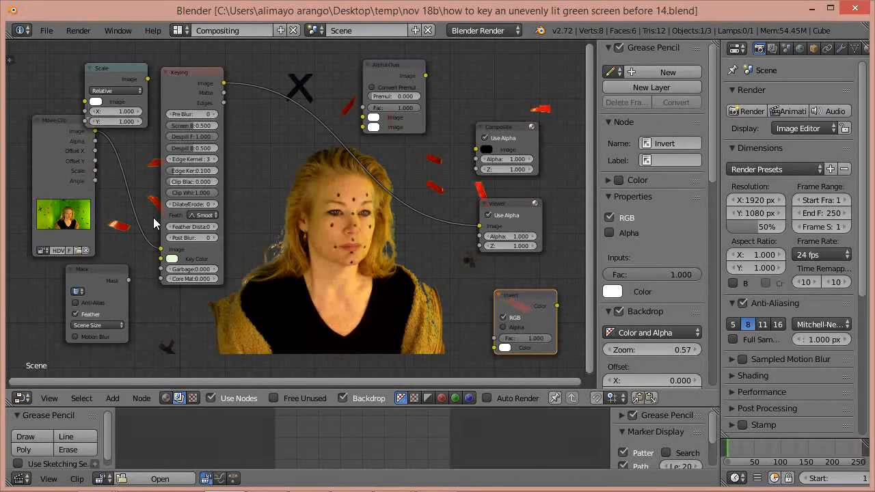
Refine the Keying node's key color to a pale mint green by trying nearby hues on the color wheel
left_click(173, 258)
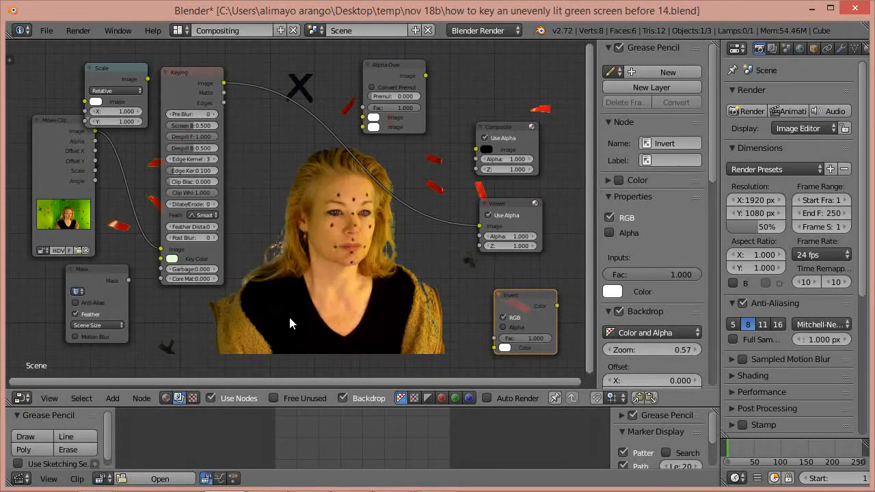
left_click(172, 258)
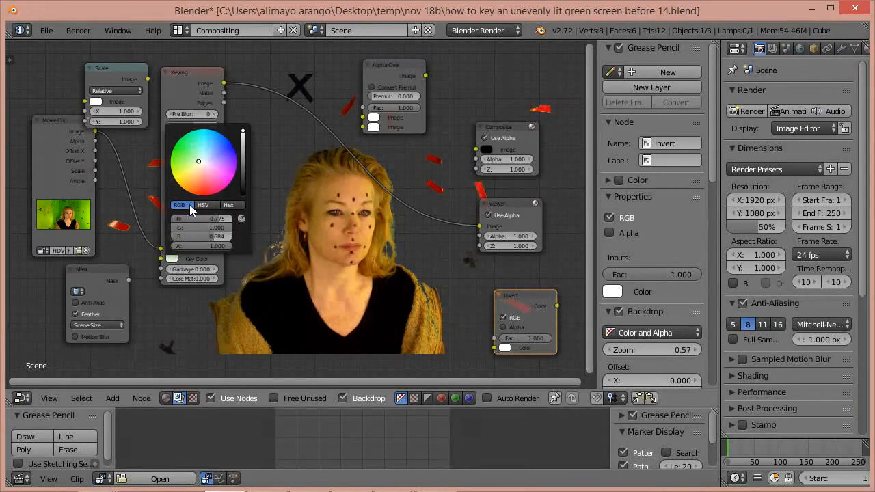
left_click(192, 159)
left_click(199, 157)
left_click(199, 160)
left_click(198, 158)
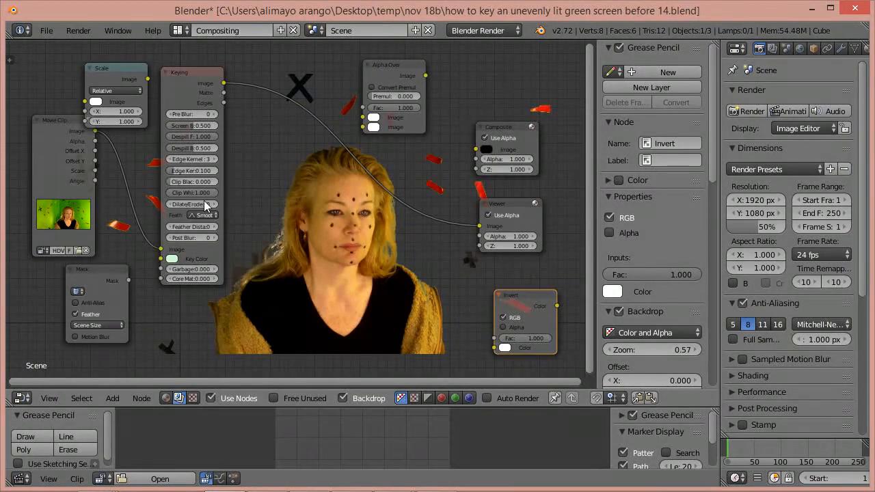
left_click(173, 259)
Set the Keying node's Clip Black to 0.573 and Clip White to 0.355 while previewing the matte, and return the viewer to the keyed image
left_click(187, 82, "ctrl+shift")
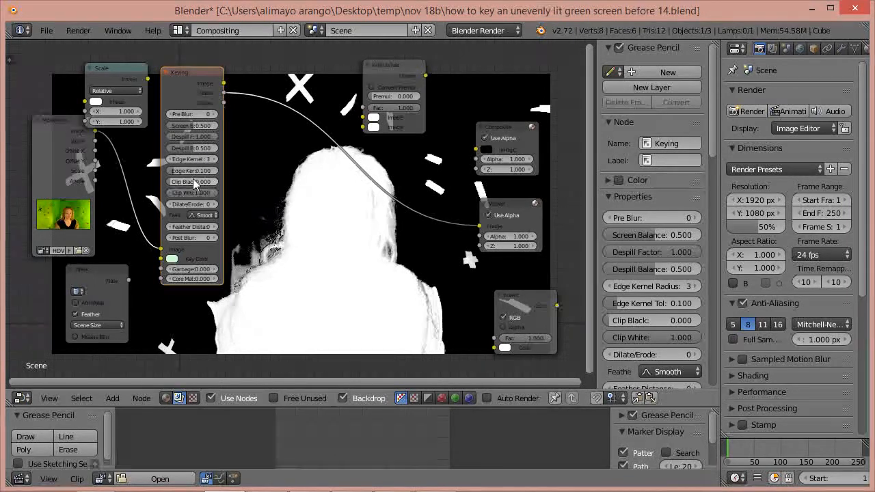
left_click_drag(182, 179, 185, 207)
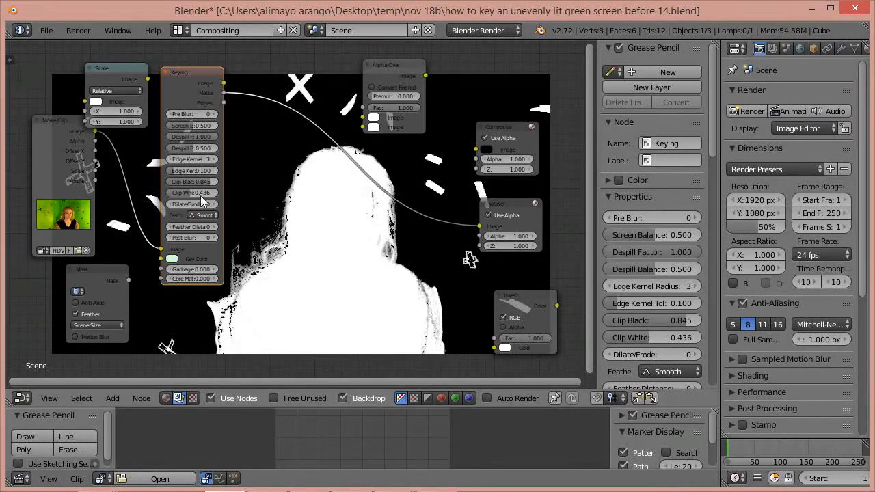
left_click_drag(205, 178, 168, 197)
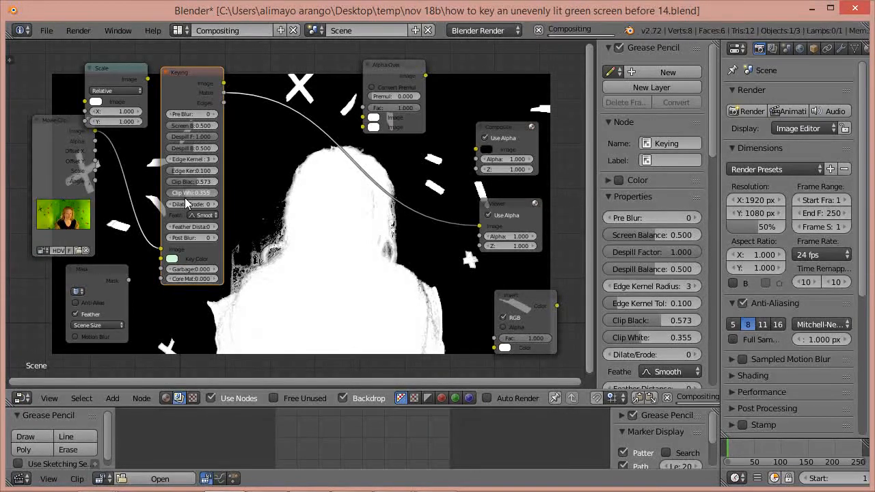
left_click(189, 83, "ctrl+shift")
left_click(188, 84, "ctrl+shift")
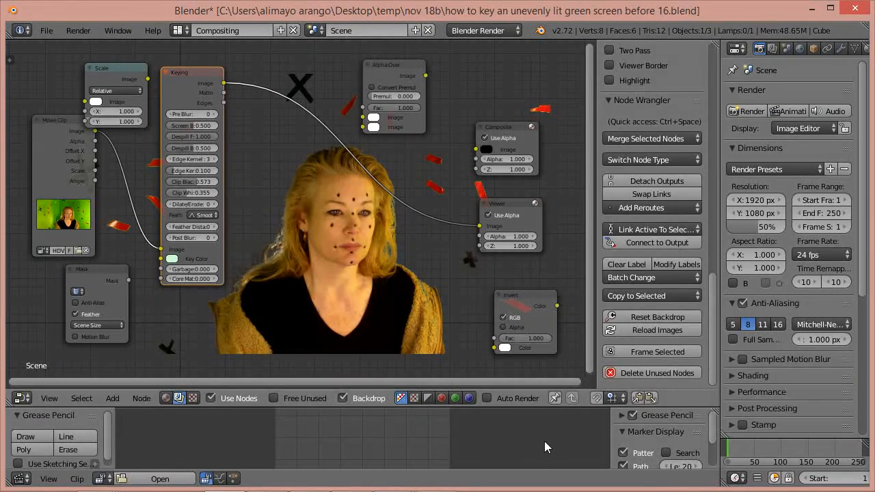
Enlarge the backdrop to a zoom of 0.95 and shift the node layout to uncover the hair edges
left_click_drag(710, 282, 716, 153)
mouse_move(639, 224)
left_mouse_down()
mouse_move(667, 222)
mouse_move(624, 231)
left_mouse_up()
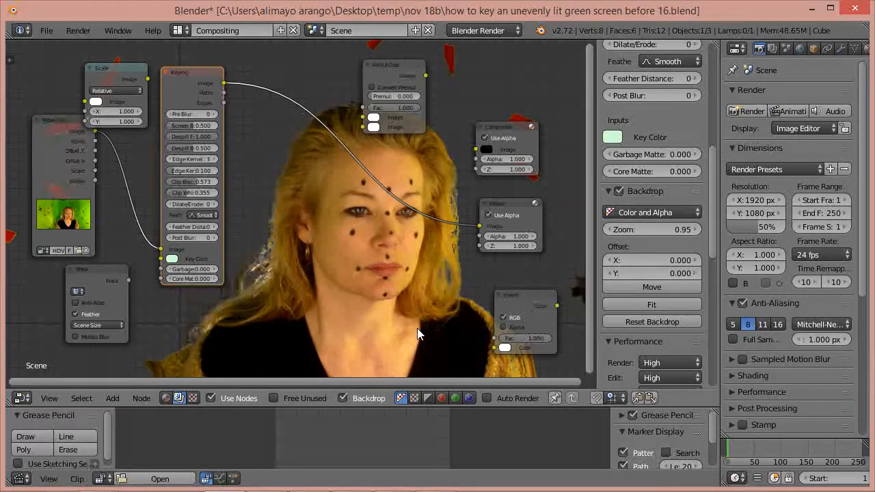
middle_click_drag(402, 269, 442, 268)
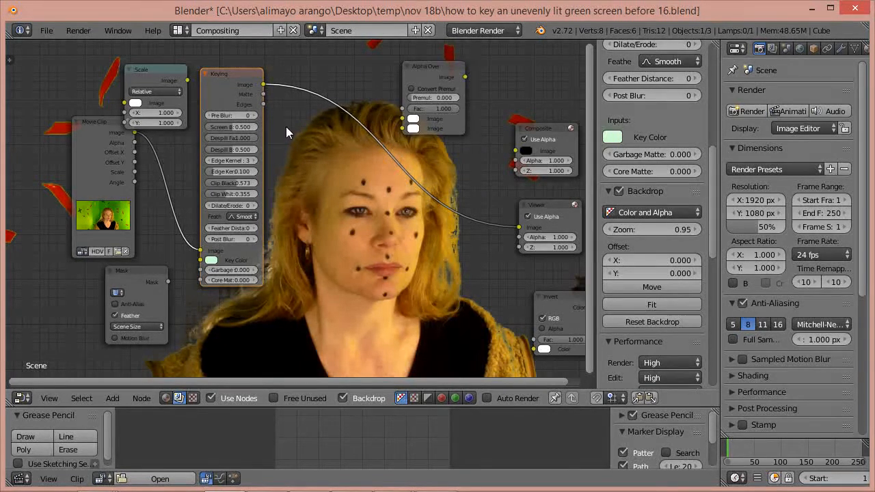
Widen the Keying node and set its Screen Balance to 0.624 and Despill Balance to 0.266
left_click_drag(200, 136, 183, 139)
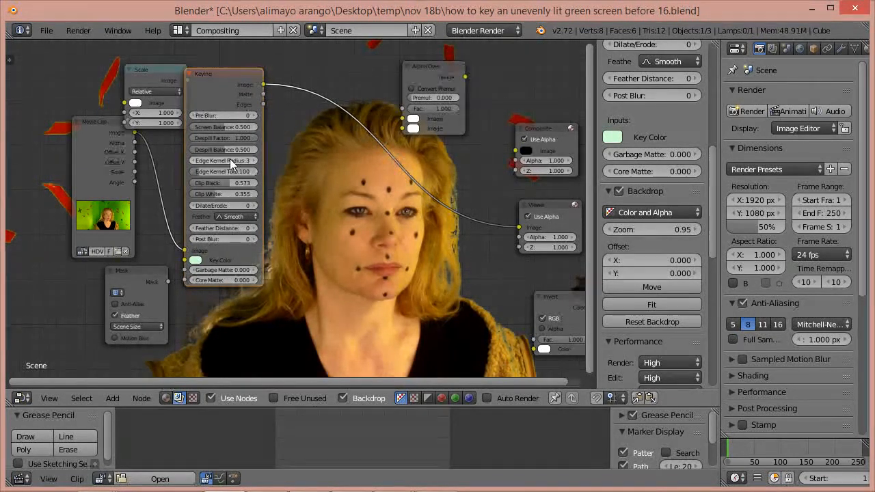
scroll(230, 159, "up", 3)
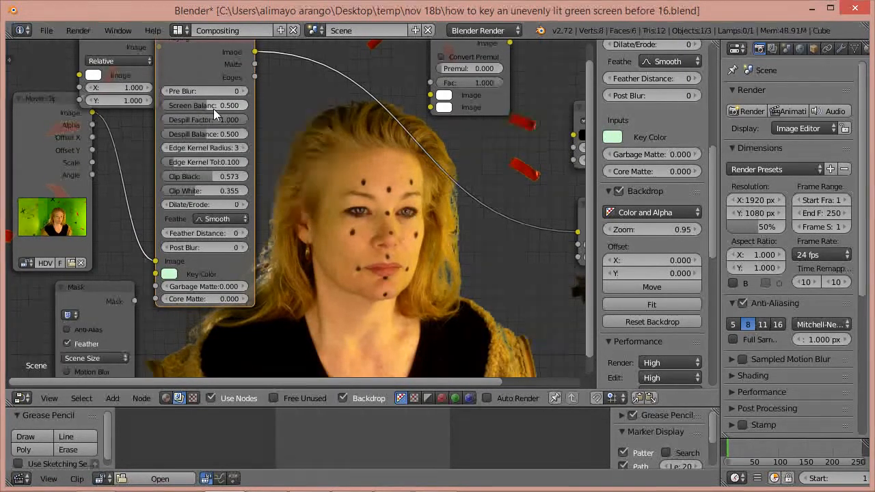
left_click_drag(206, 106, 216, 106)
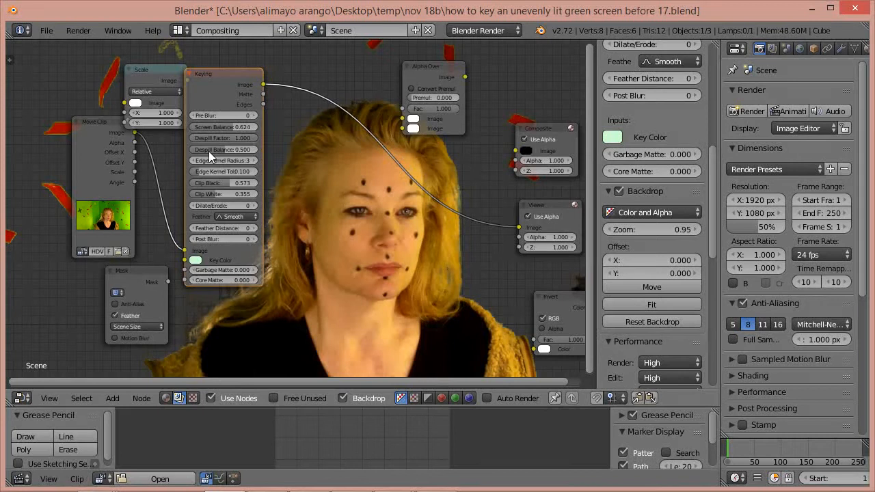
scroll(198, 163, "up", 2)
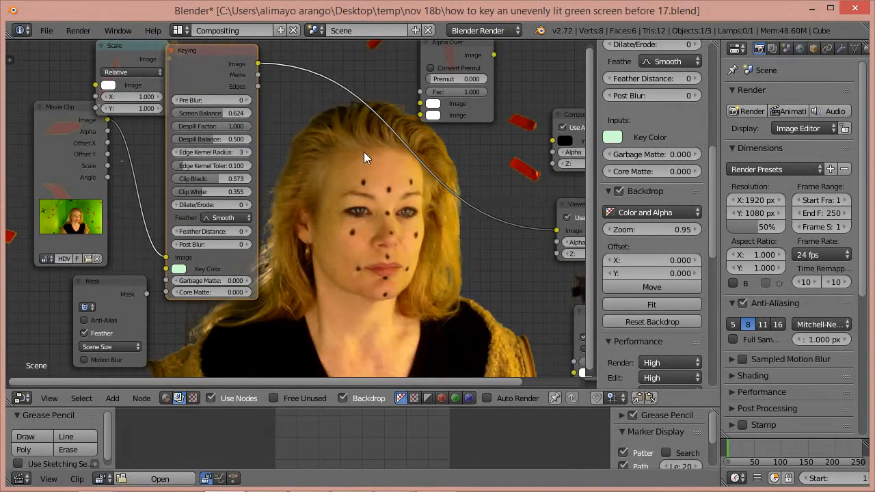
left_click_drag(212, 137, 196, 141)
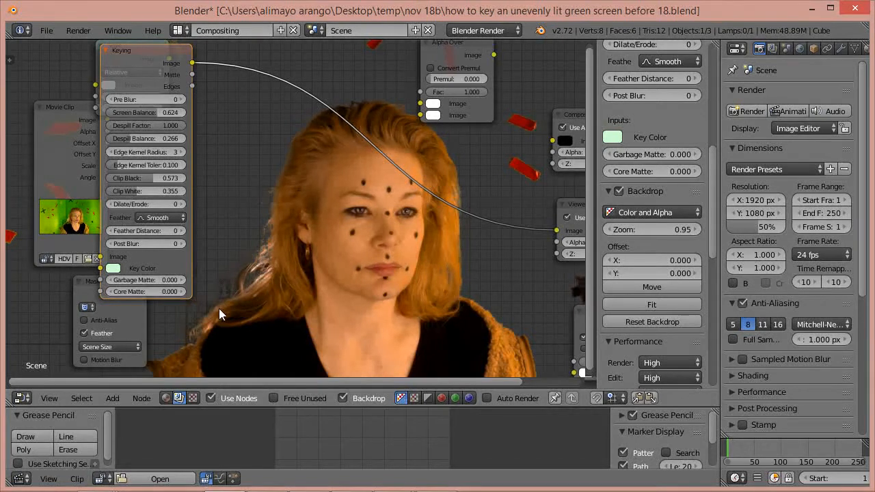
Spread the Keying and Movie Clip nodes apart and apply the HDTV 720p render preset
left_click_drag(136, 58, 203, 75)
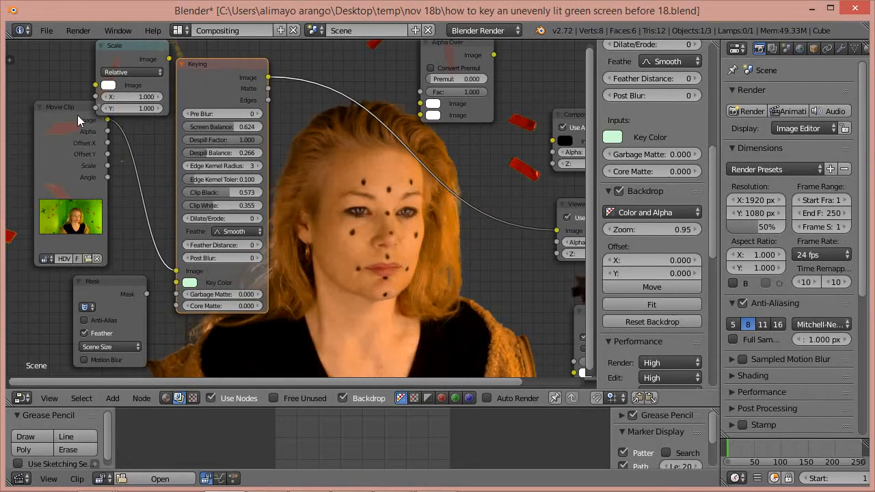
left_click_drag(75, 115, 54, 116)
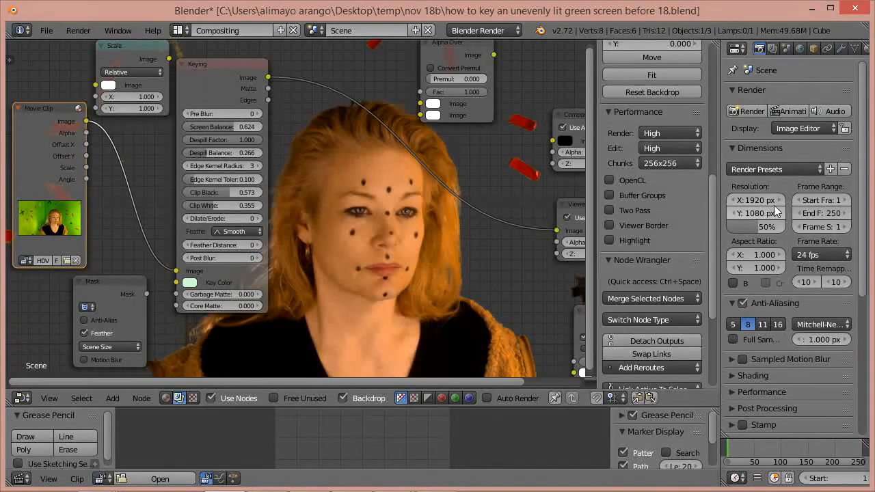
left_click(800, 171)
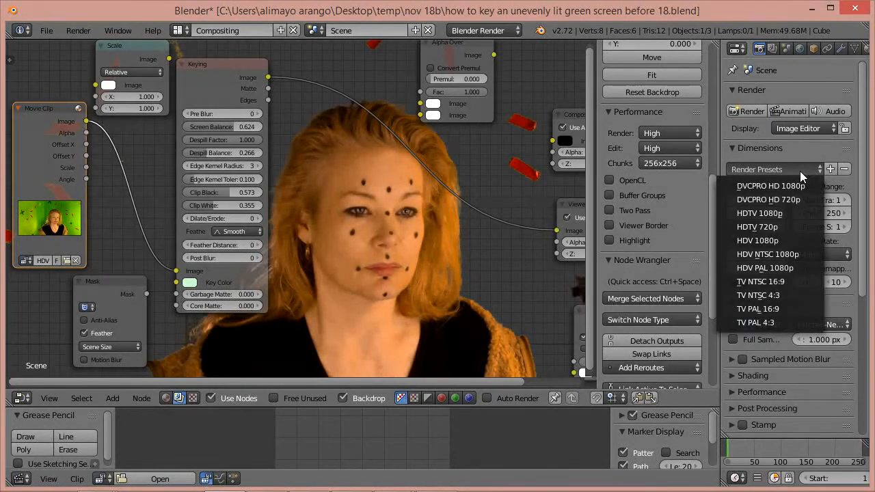
left_click(786, 223)
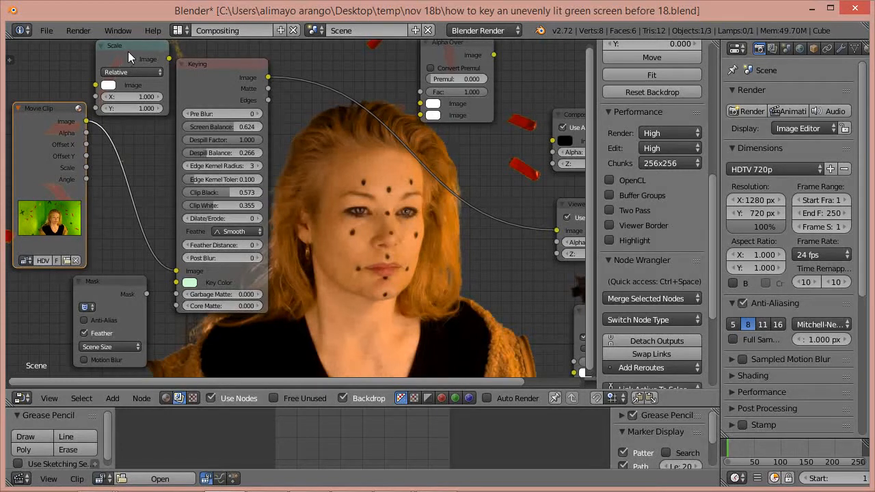
Insert the Scale node between the Movie Clip and Keying nodes and set its space to Render Size
left_click_drag(138, 57, 141, 157)
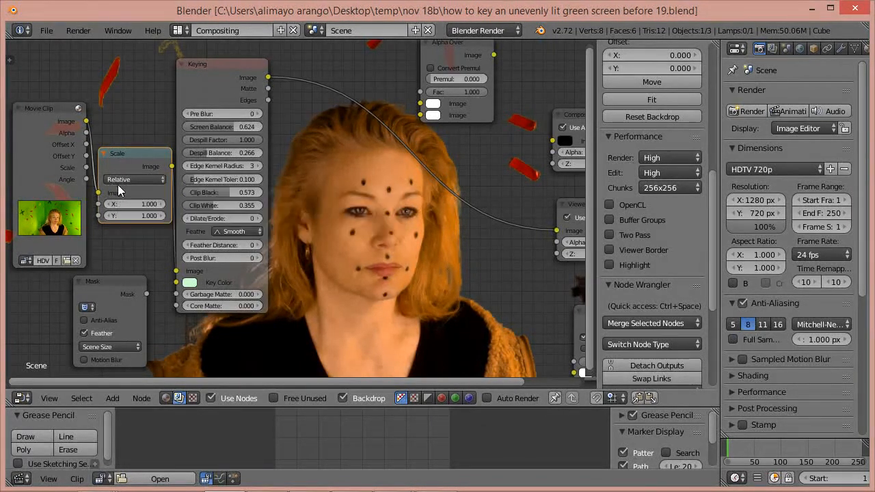
left_click(159, 181)
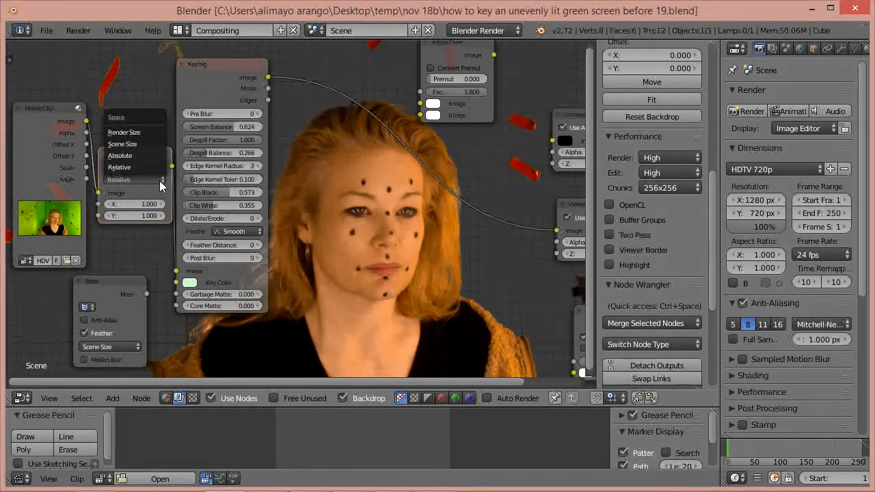
left_click(144, 134)
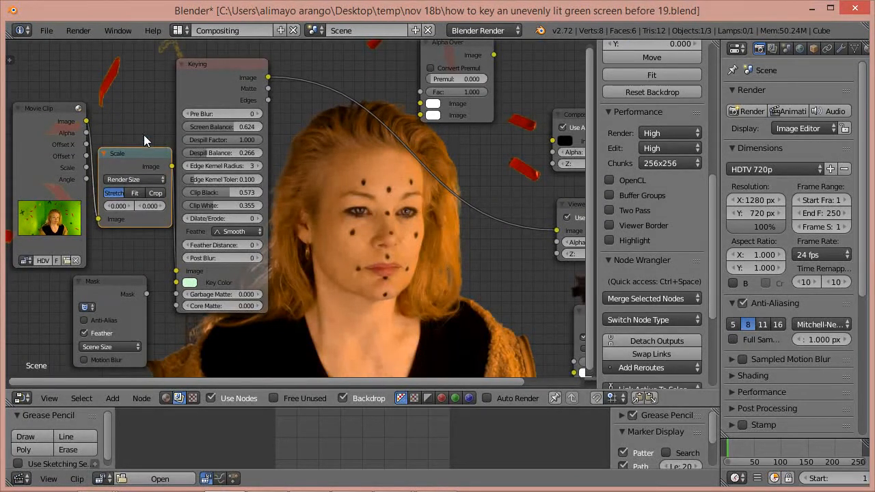
left_click_drag(133, 156, 125, 134)
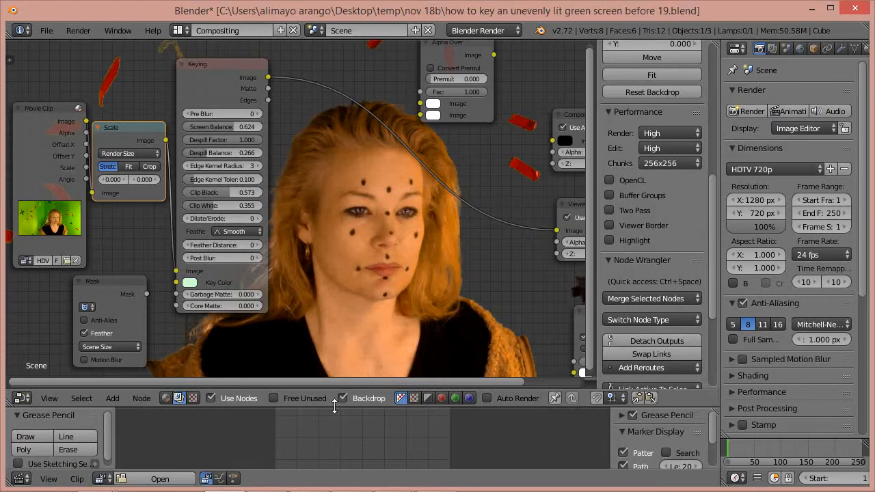
Enlarge the clip editor area below the node editor and load HDV_0204.MP4 there with the whole frame in view
left_click_drag(335, 405, 336, 254)
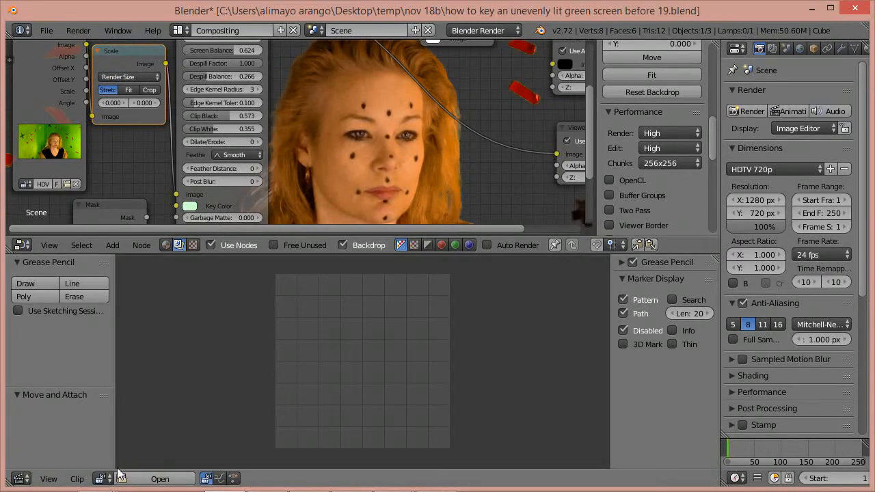
left_click(102, 478)
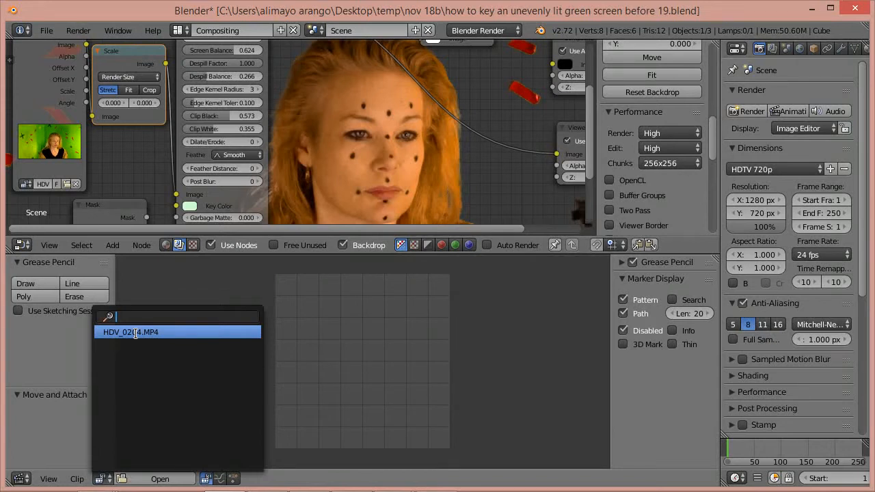
left_click(136, 332)
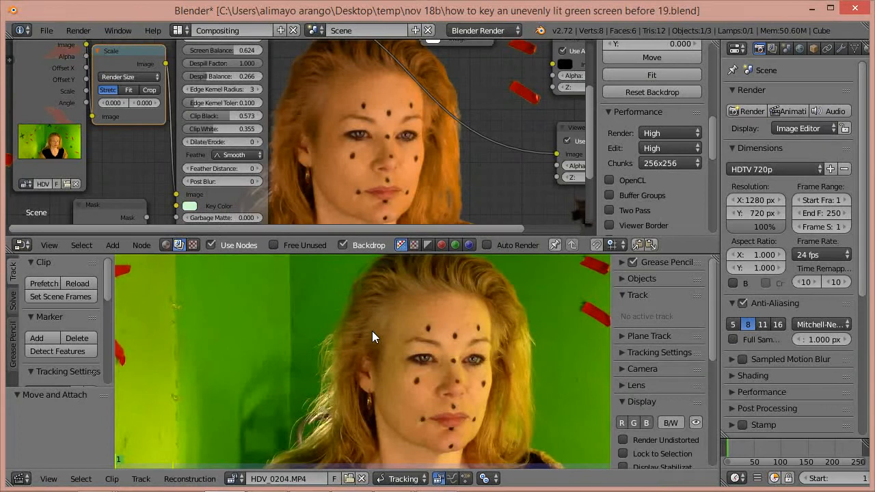
scroll(372, 331, "down", 5)
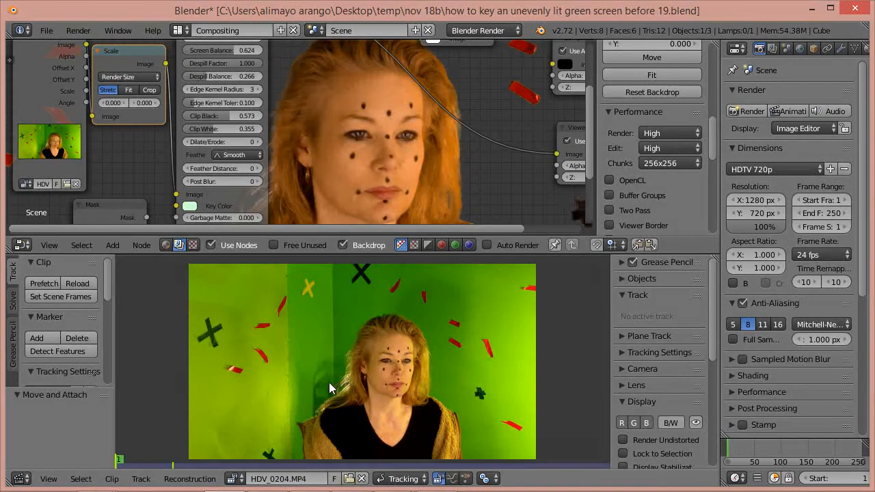
Switch the clip editor to Mask mode and create a new mask named face_mask
left_click(403, 479)
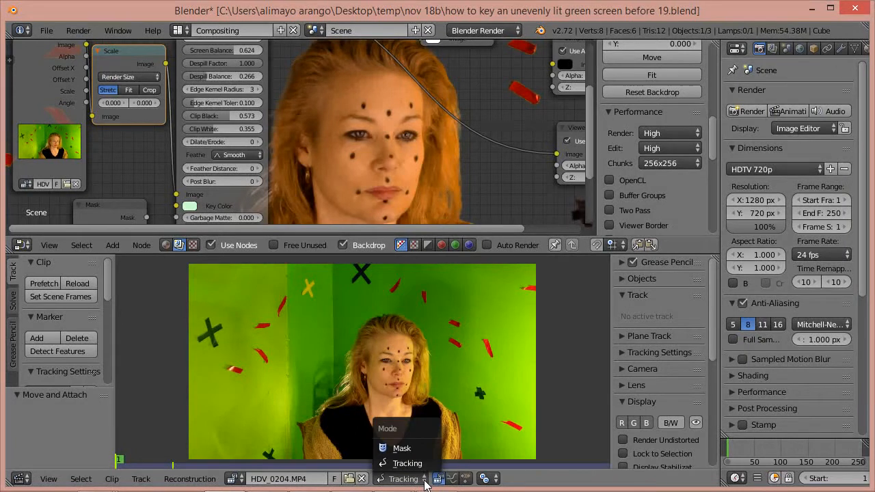
left_click(402, 449)
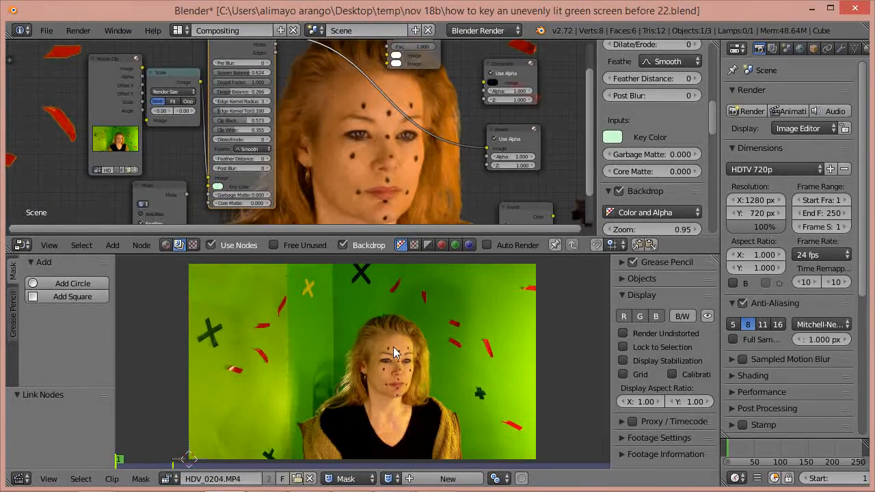
left_click(438, 480)
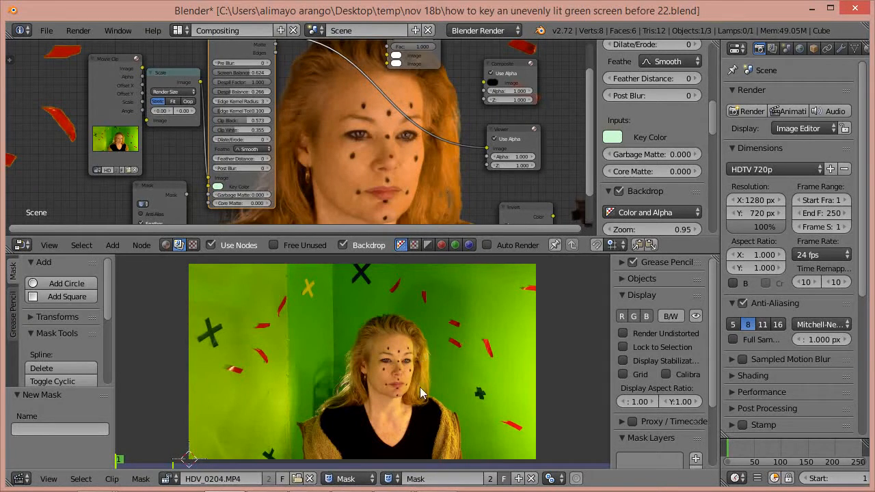
left_click(417, 478)
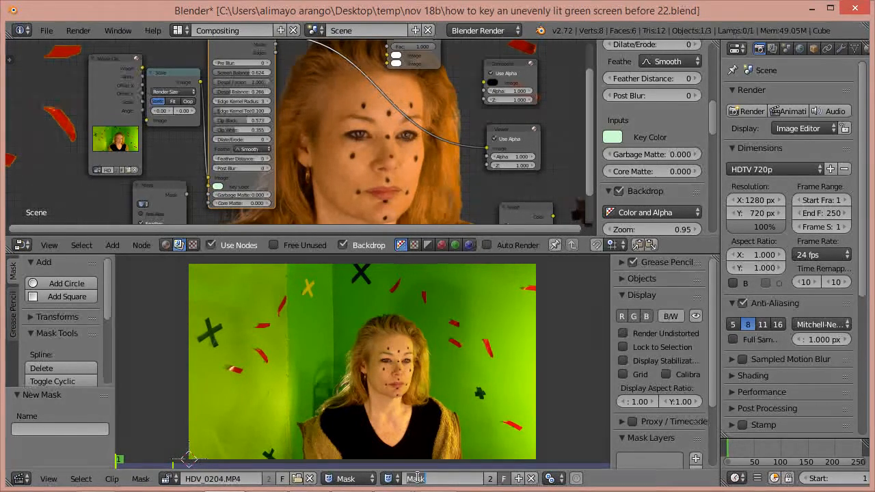
type("face_mask")
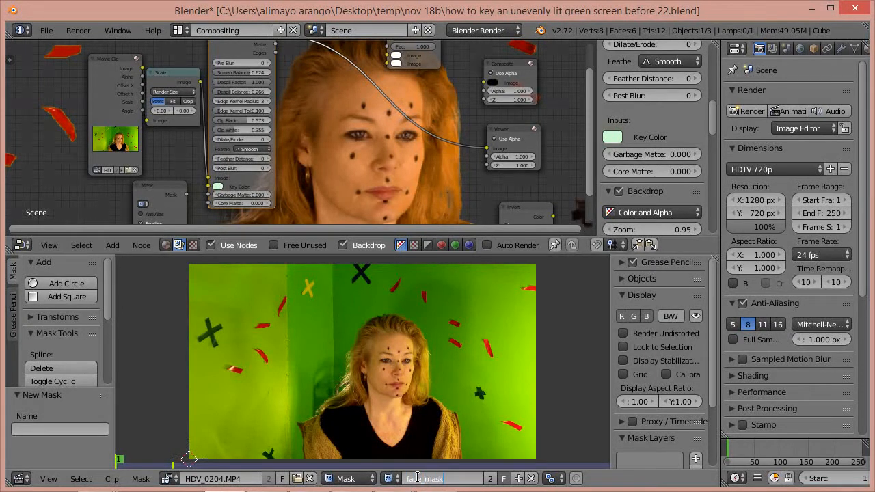
key("Return")
Draw a closed seven-point mask spline loosely around the woman's head and hair, from the shoulders to above the head
left_click(417, 410, "ctrl")
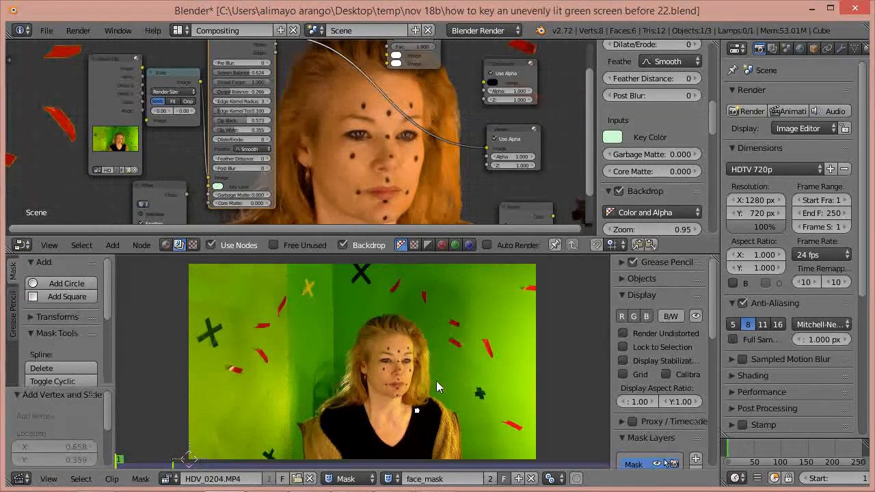
left_click(445, 391, "ctrl")
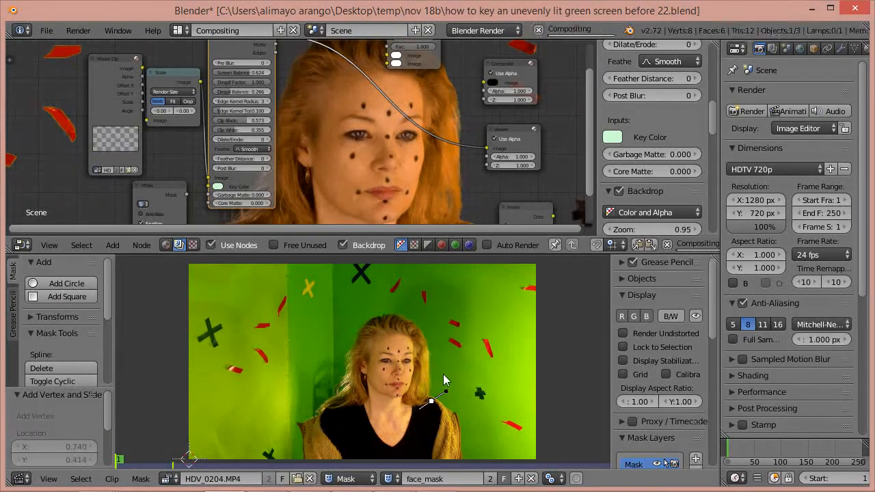
left_click(435, 334, "ctrl")
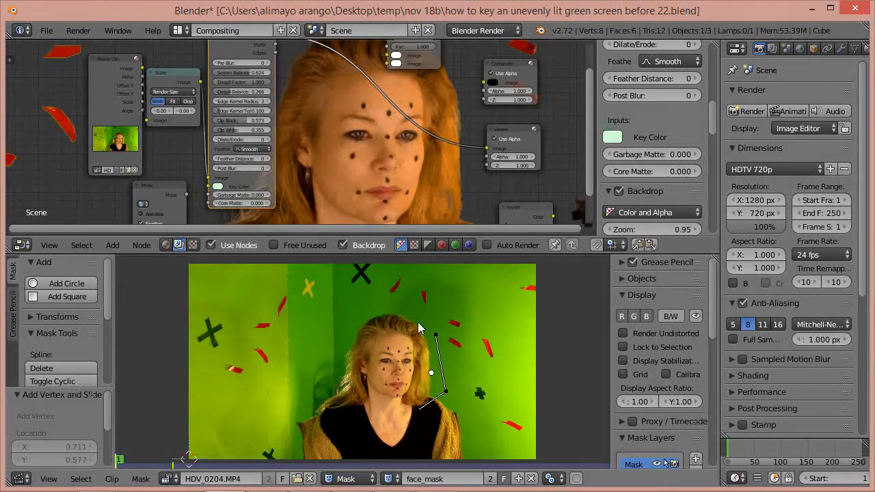
left_click(385, 302, "ctrl")
left_click(338, 352, "ctrl")
left_click(337, 395, "ctrl")
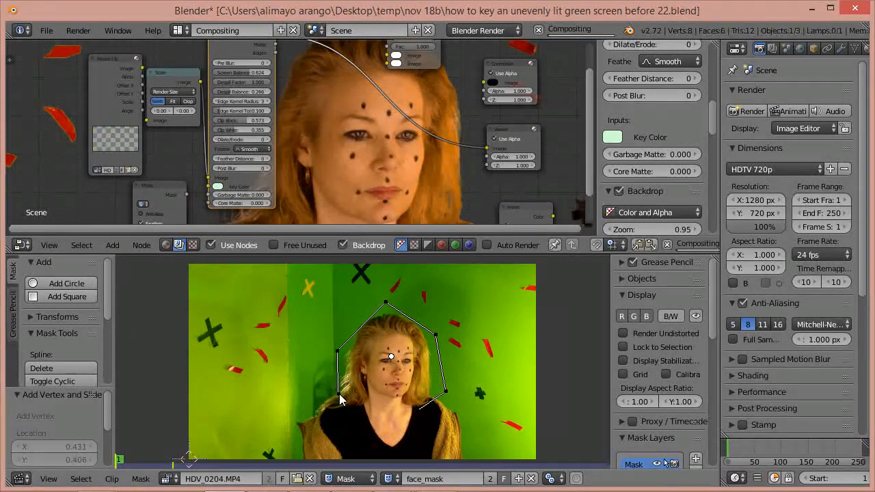
left_click(373, 412, "ctrl")
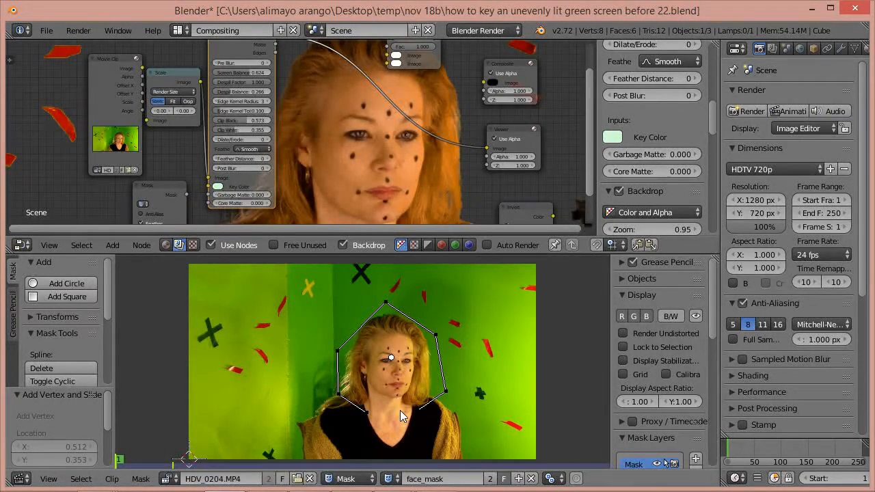
key("alt+c")
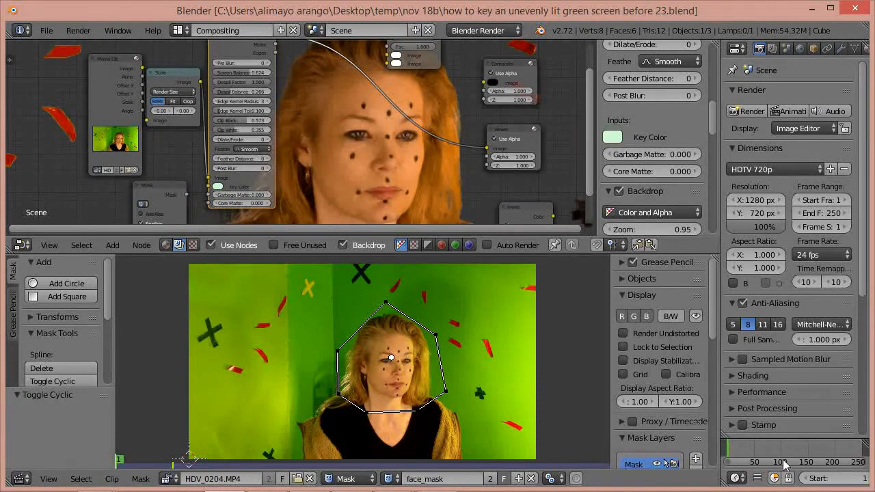
Scrub through the footage to frame 236 and back to frame 0 to compare the mask with the head's movement
left_click(734, 455)
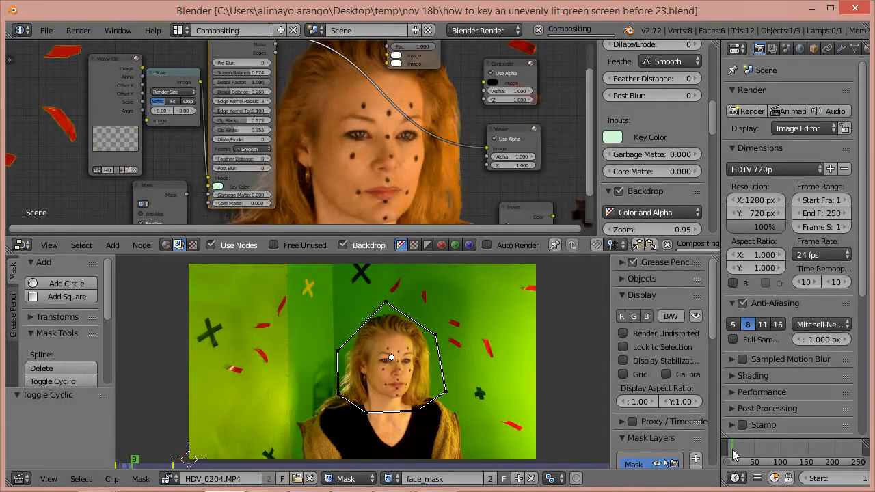
left_click_drag(733, 451, 735, 451)
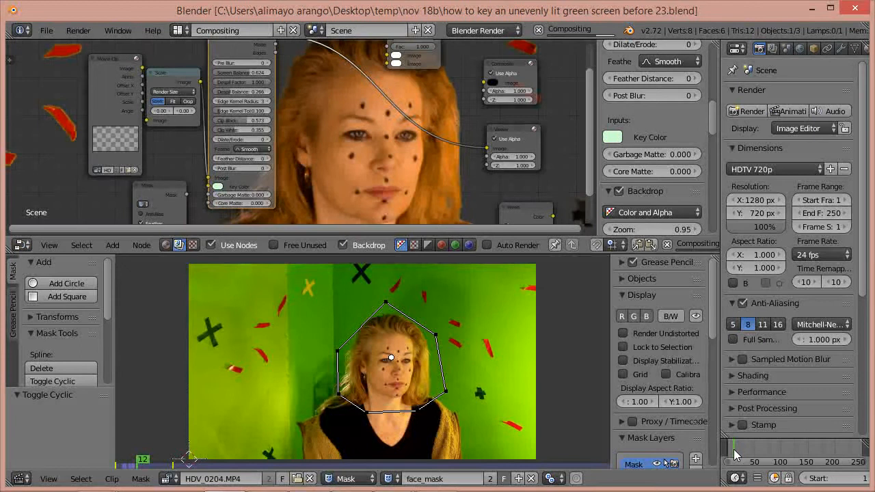
left_click_drag(733, 451, 854, 461)
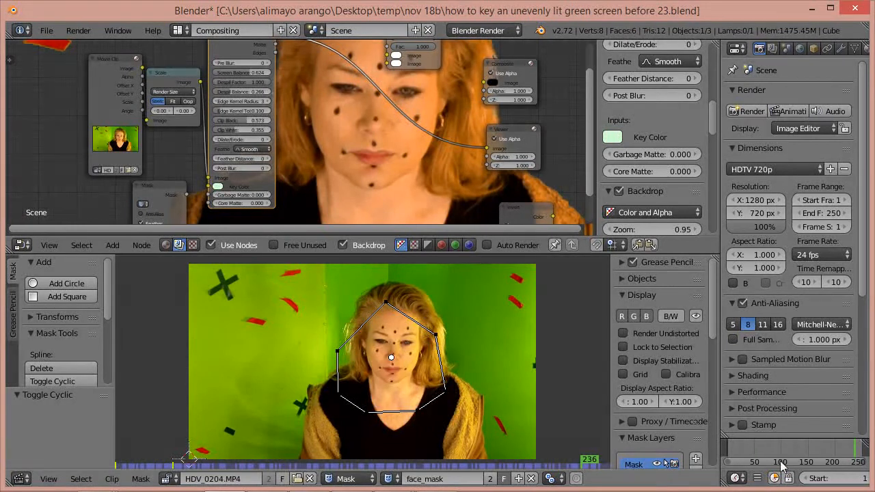
left_click_drag(835, 451, 723, 445)
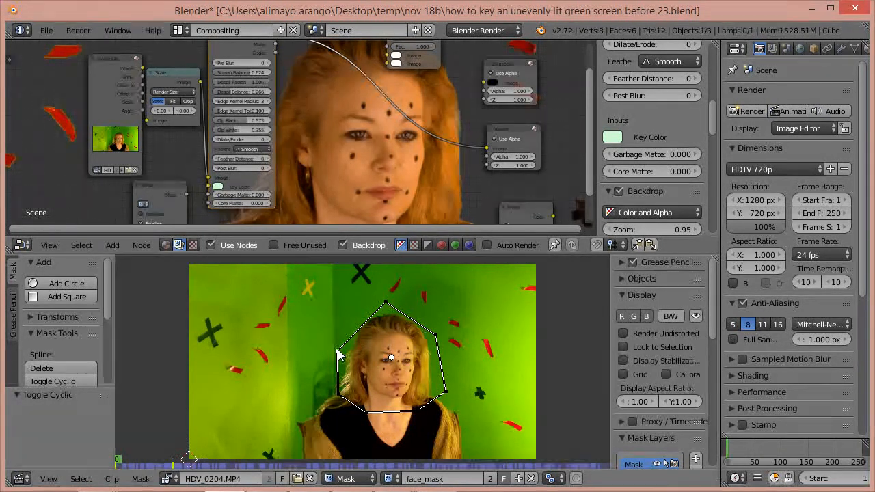
Move the mask's upper-left point beside the hair by about X 0.006 and Y 0.043, and return to frame 0
key("g")
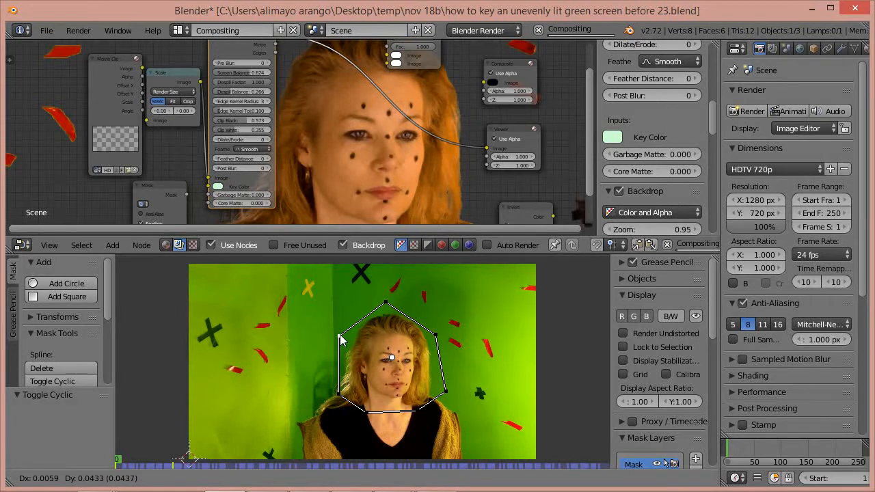
left_click(341, 343)
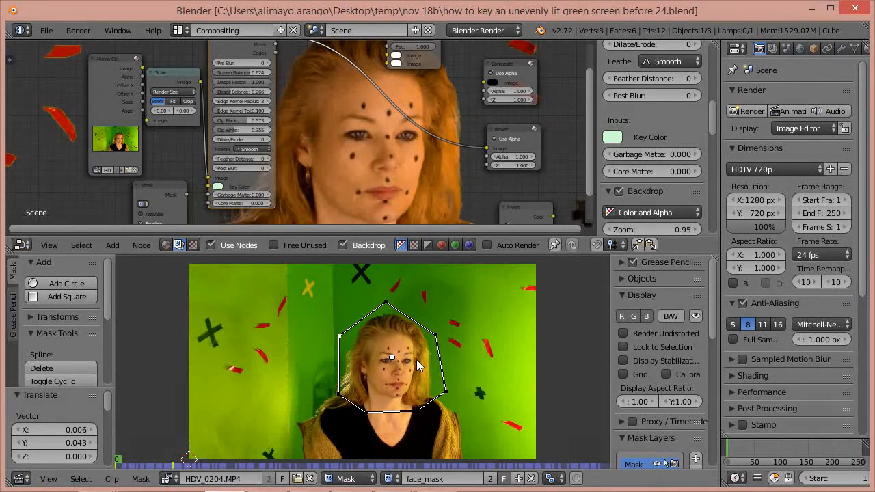
mouse_move(730, 453)
left_mouse_down()
mouse_move(831, 465)
mouse_move(722, 451)
left_mouse_up()
mouse_move(727, 455)
left_mouse_down()
mouse_move(825, 457)
mouse_move(721, 462)
left_mouse_up()
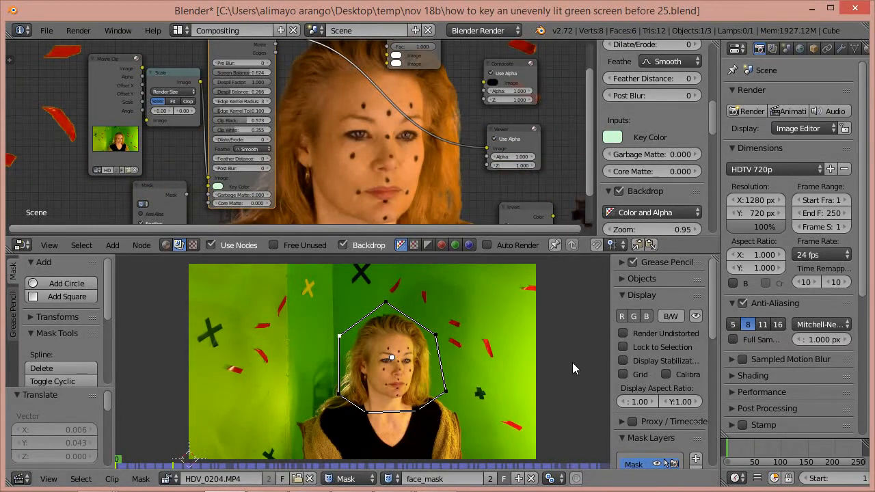
Switch the clip editor to Tracking mode and save incremented copies of the file up to number 28
left_click(370, 481)
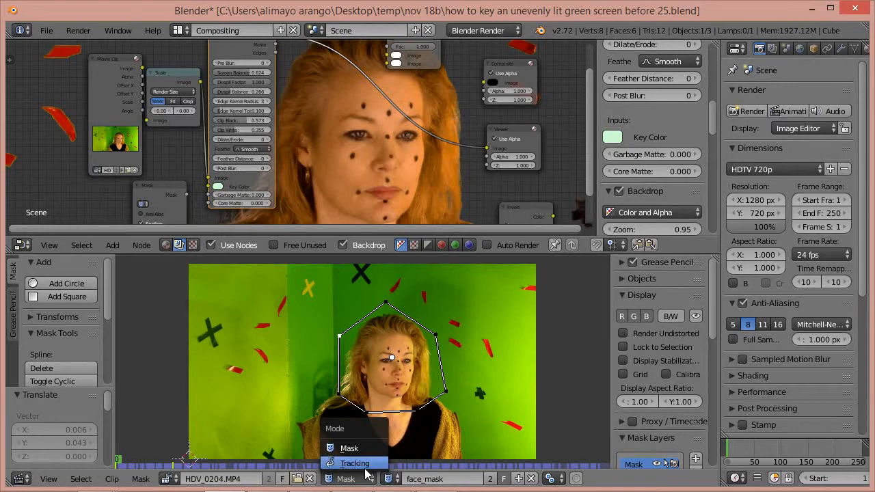
left_click(362, 465)
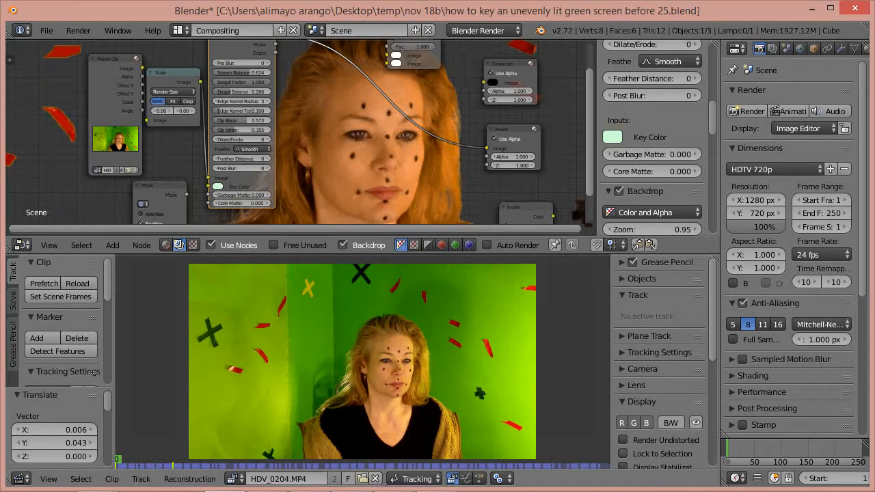
key("ctrl+alt+s")
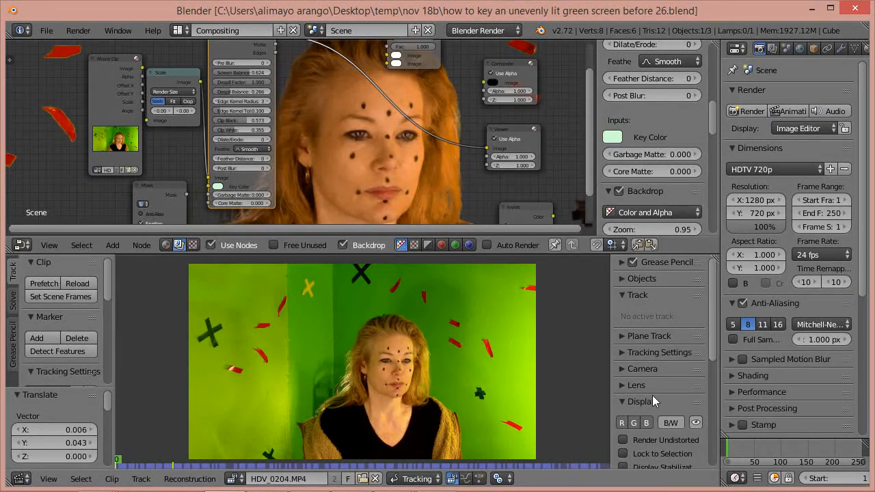
key("ctrl+alt+s")
Add a tracking marker on the woman's eyebrow nearest her earring and nudge it by about X -0.002 and Y 0.002
scroll(413, 382, "up", 2)
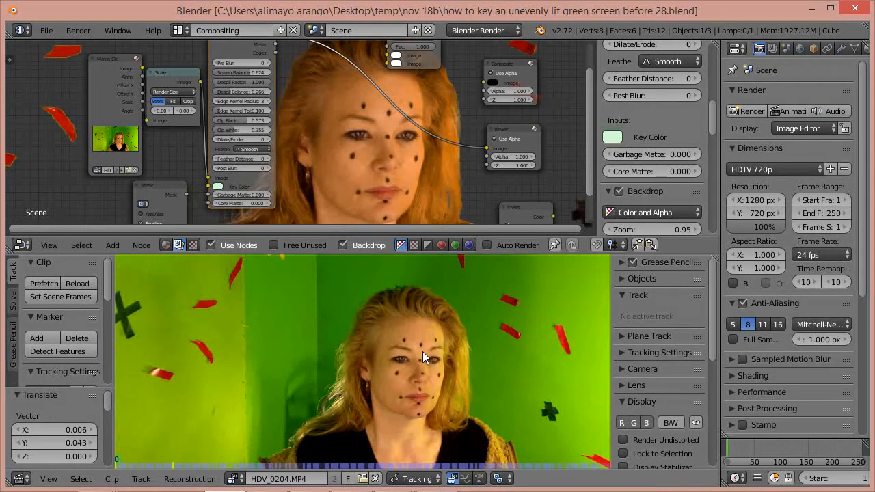
scroll(422, 351, "up", 1)
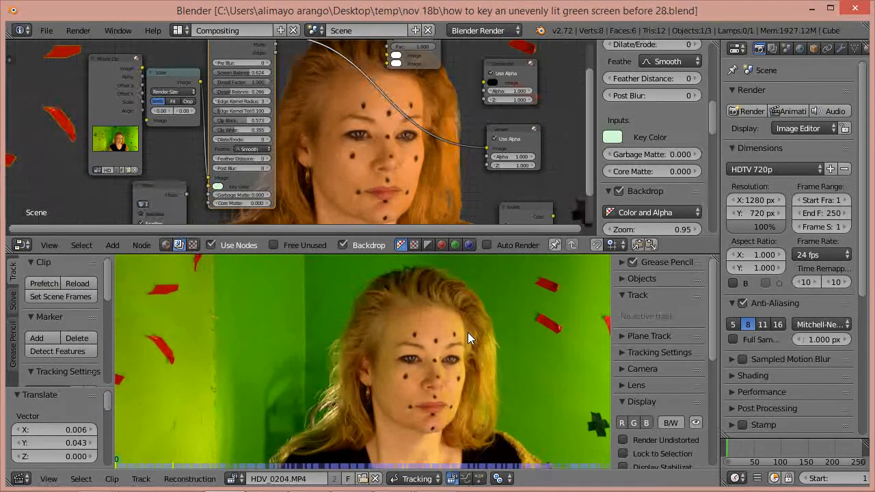
left_click(412, 345, "ctrl")
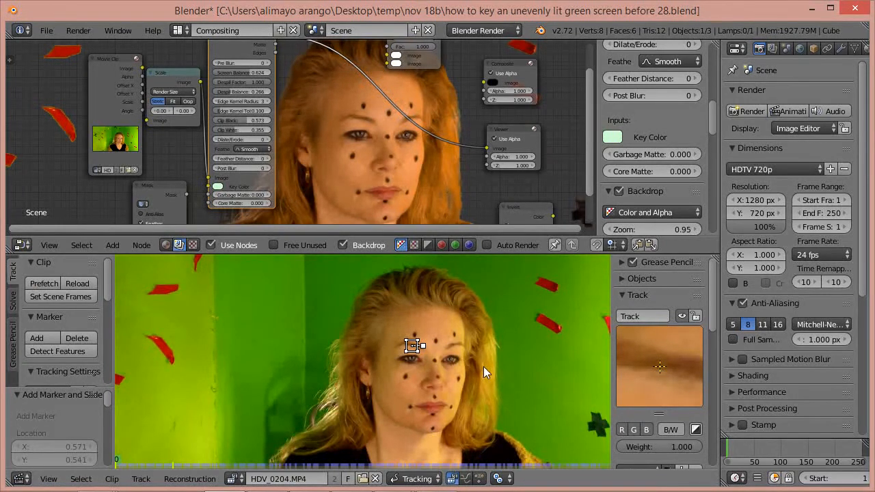
key("g")
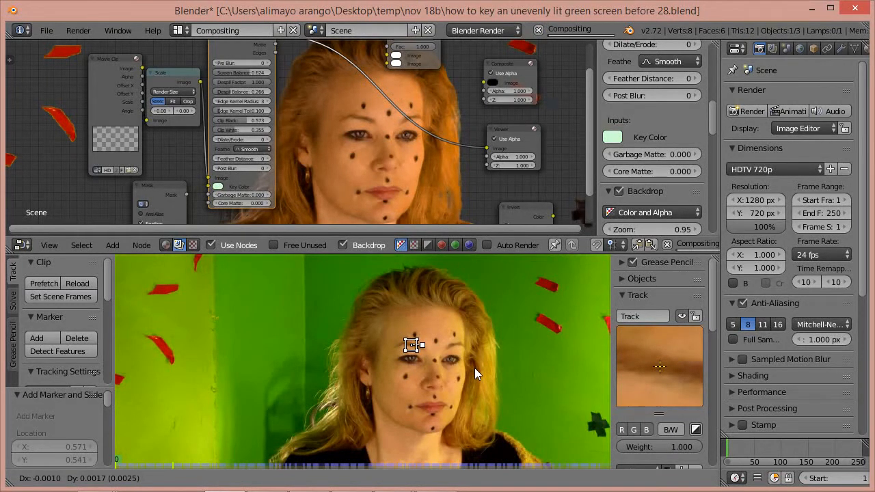
left_click(475, 367)
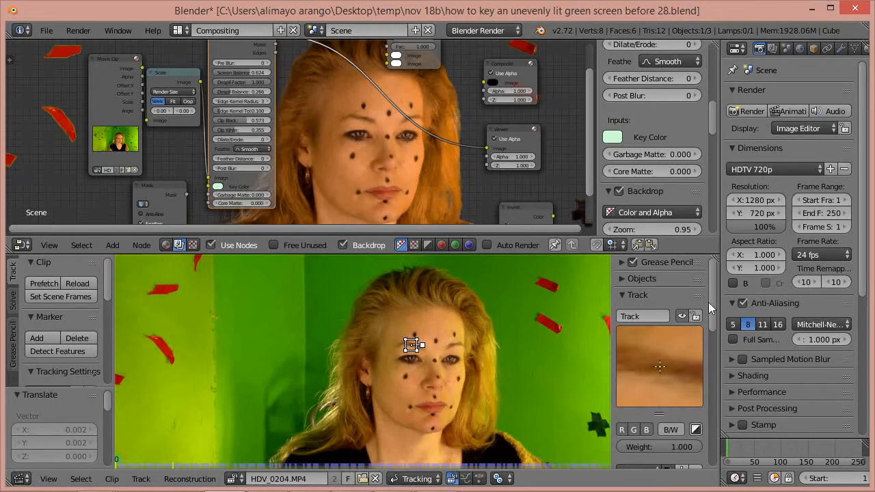
Enable Normalize in the eyebrow marker's tracking settings
left_click_drag(710, 286, 715, 350)
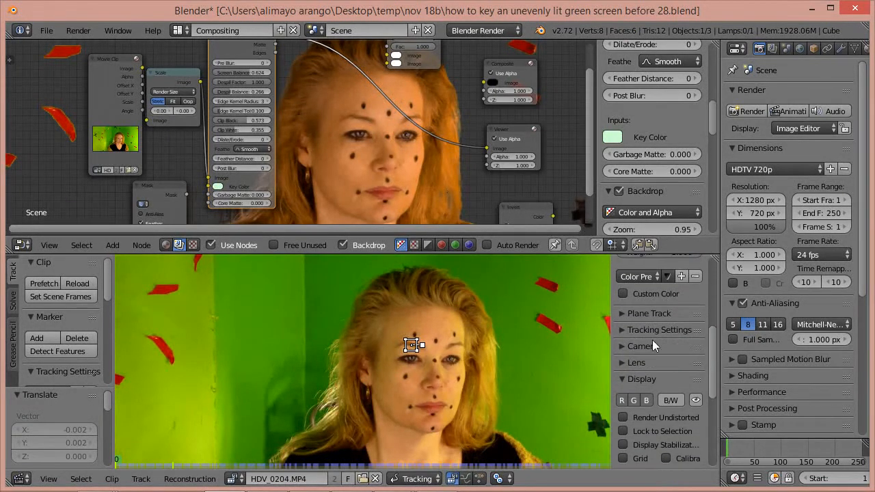
left_click(619, 329)
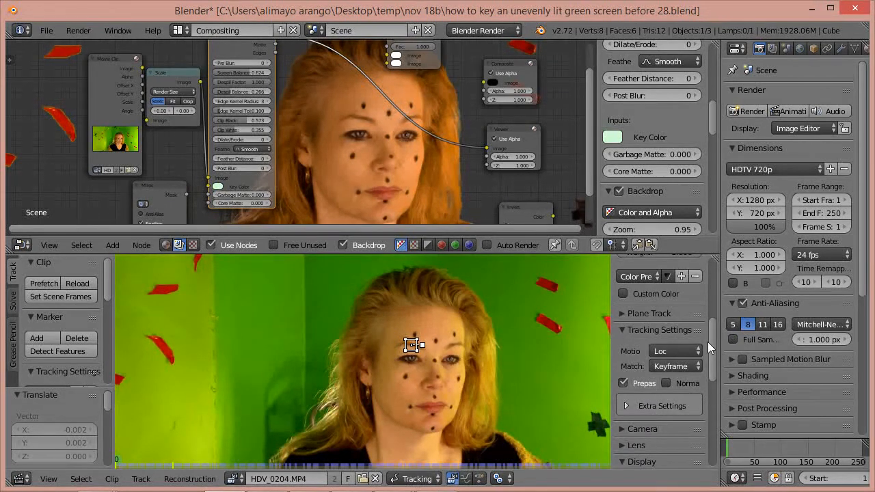
left_click_drag(713, 334, 697, 343)
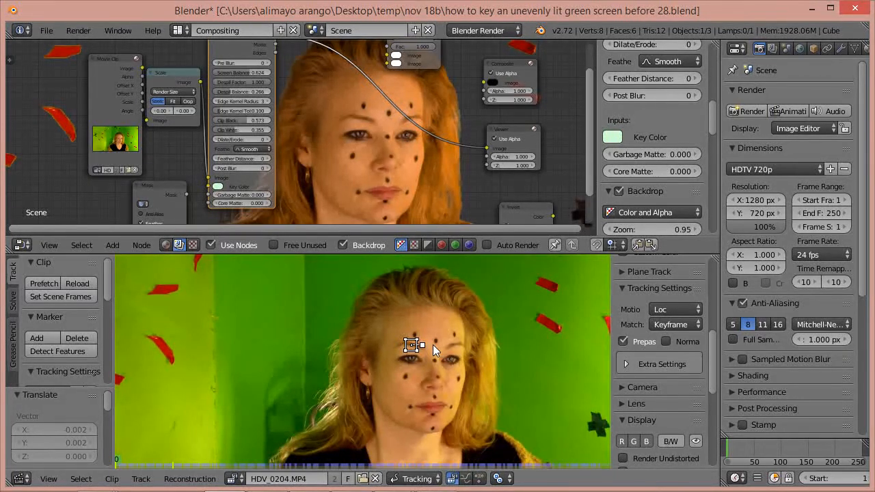
left_click(666, 341)
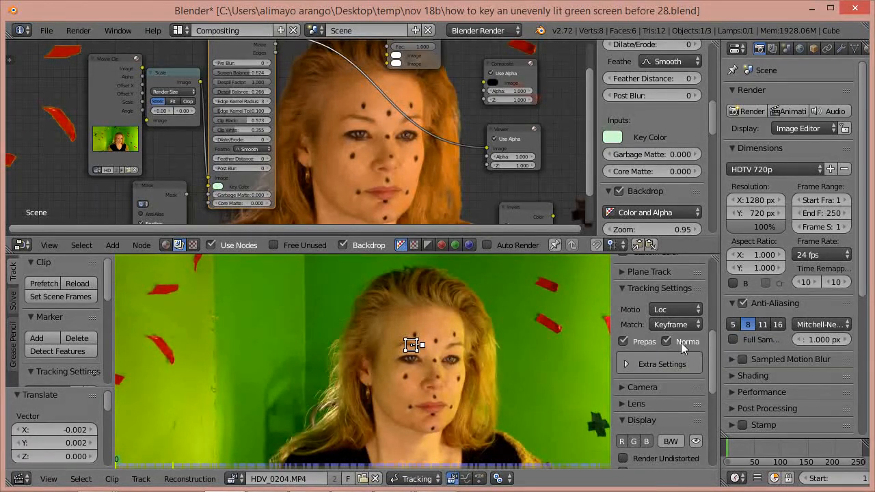
Display the marker's search area and lock the clip view to the selection
left_click_drag(709, 344, 712, 392)
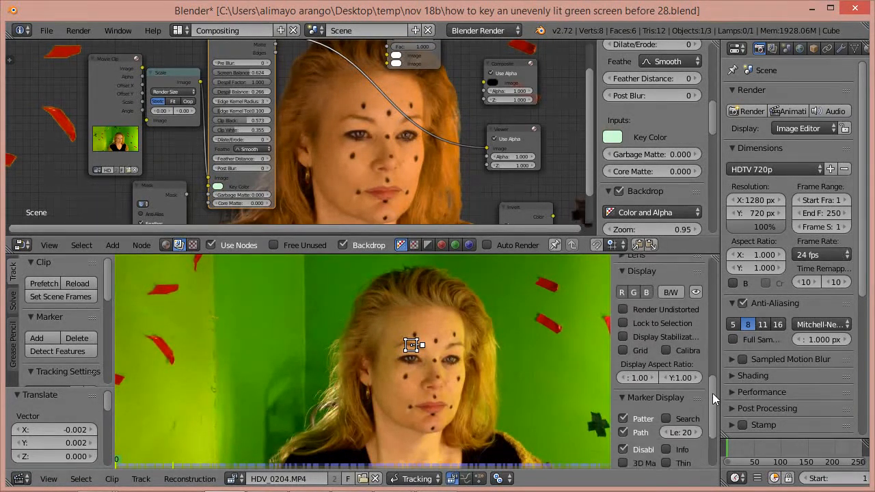
left_click(666, 417)
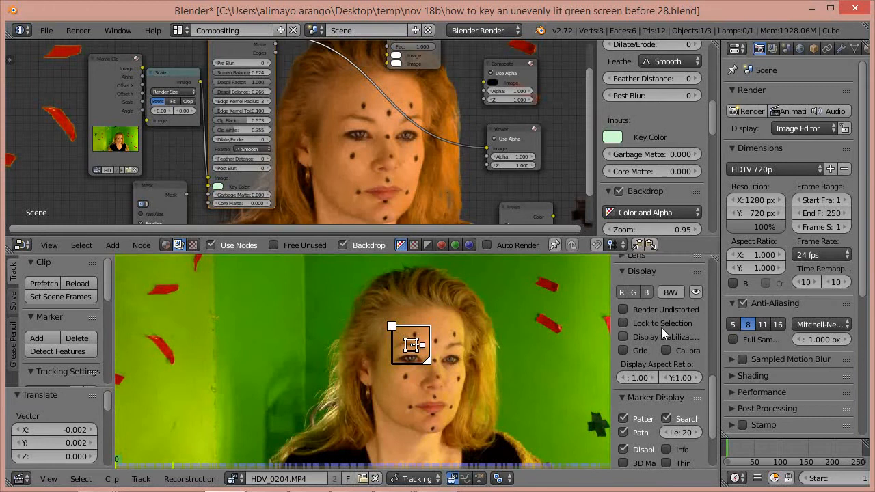
left_click(623, 324)
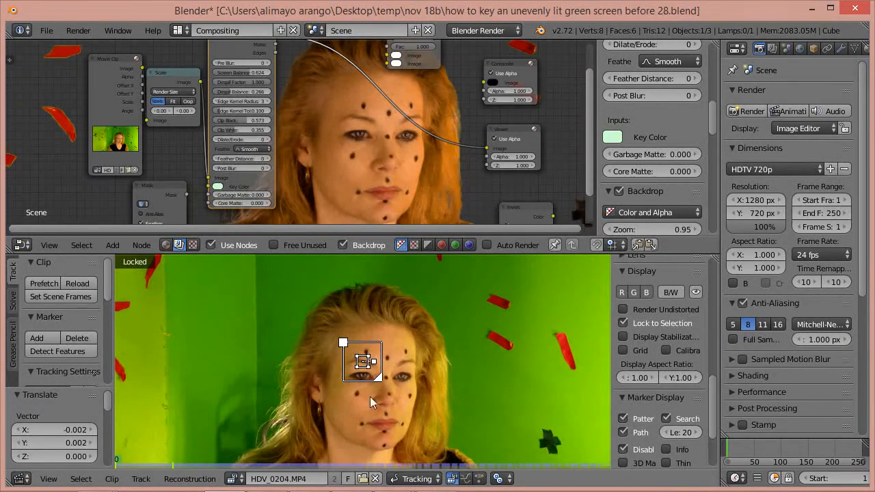
Track the eyebrow marker forward through the clip from frame 0
mouse_move(741, 446)
left_mouse_down()
mouse_move(829, 456)
mouse_move(724, 451)
left_mouse_up()
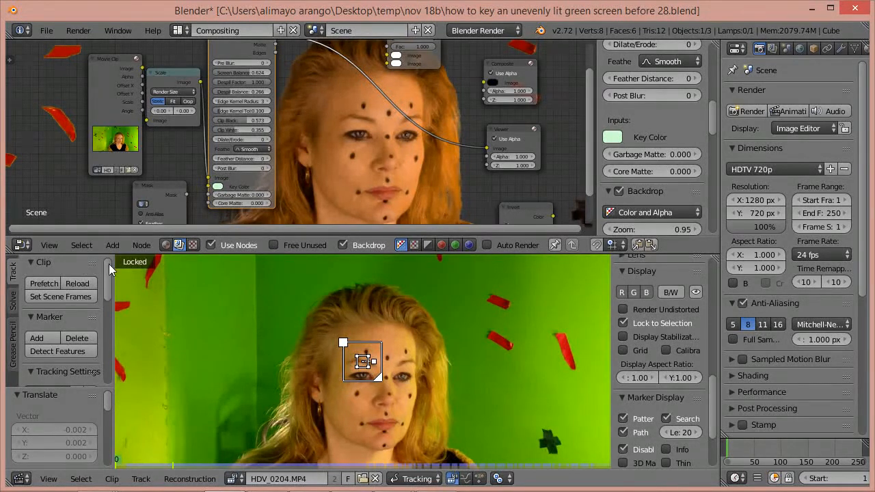
left_click_drag(109, 263, 109, 352)
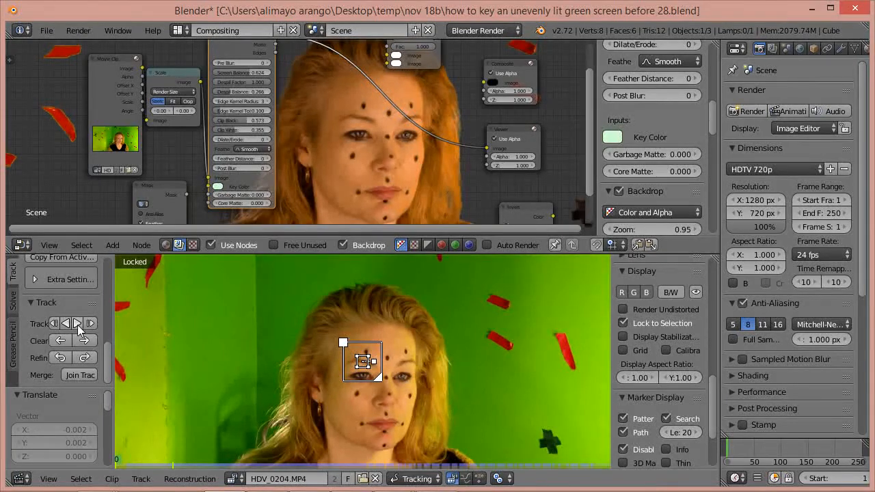
left_click(78, 326)
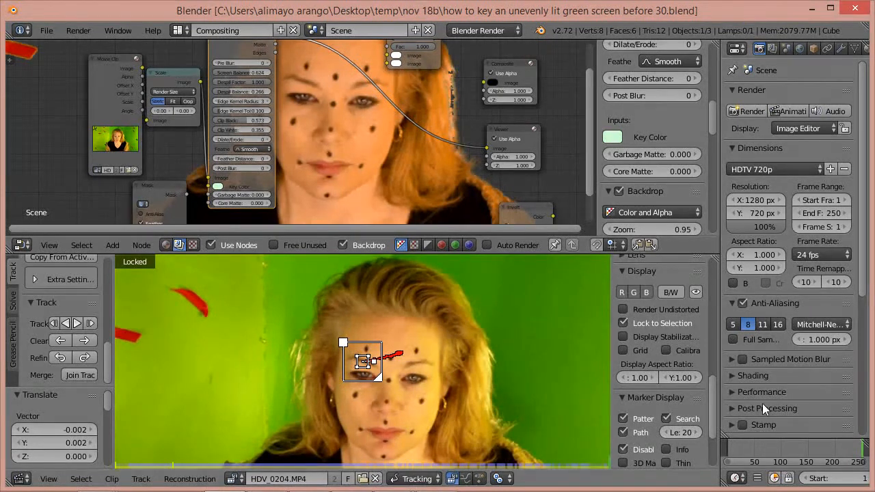
Scrub the tracked footage to check the marker's path, return to frame 0 and save an incremented copy of the file
left_click(840, 453)
left_click_drag(839, 450, 733, 468)
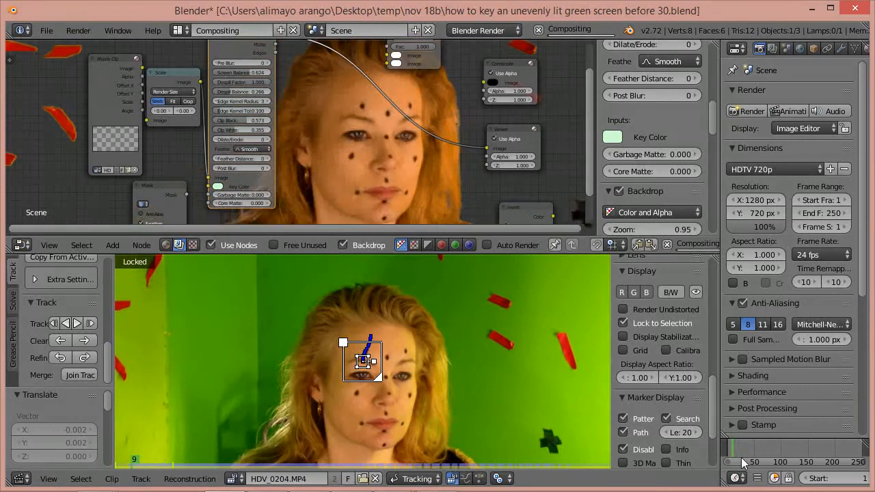
left_click_drag(742, 458, 729, 460)
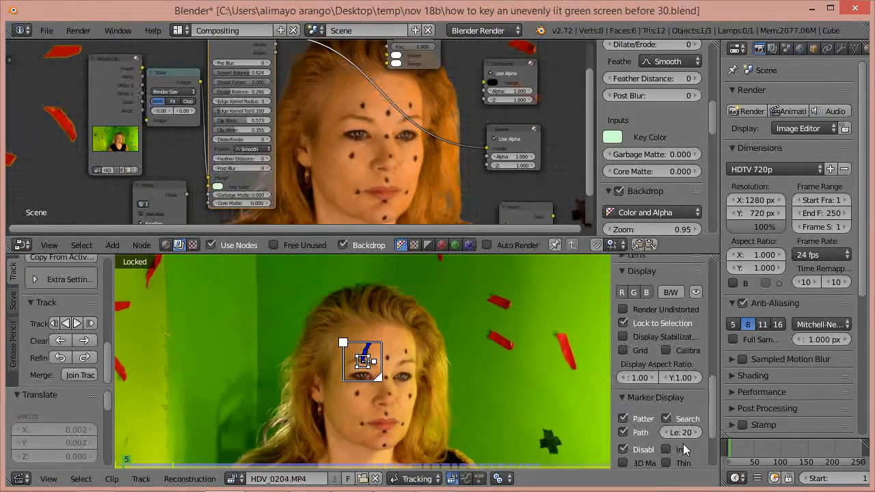
left_click_drag(726, 459, 789, 461)
left_click_drag(800, 463, 726, 451)
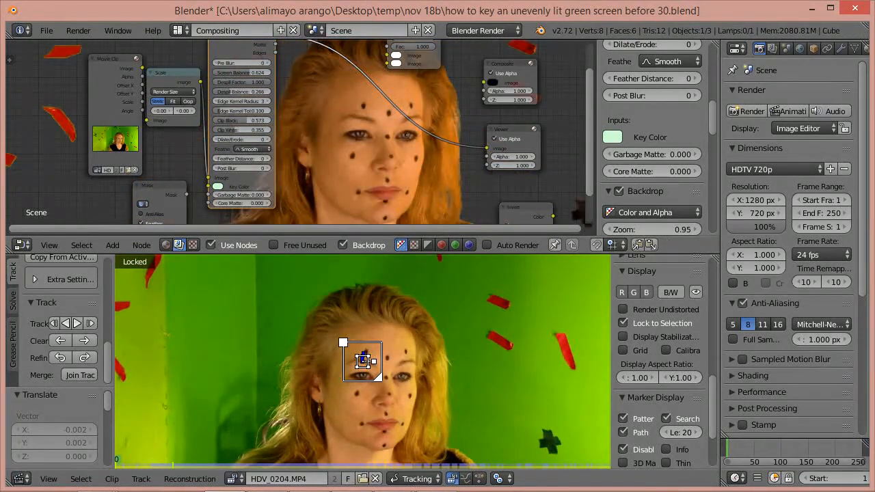
key("ctrl+alt+s")
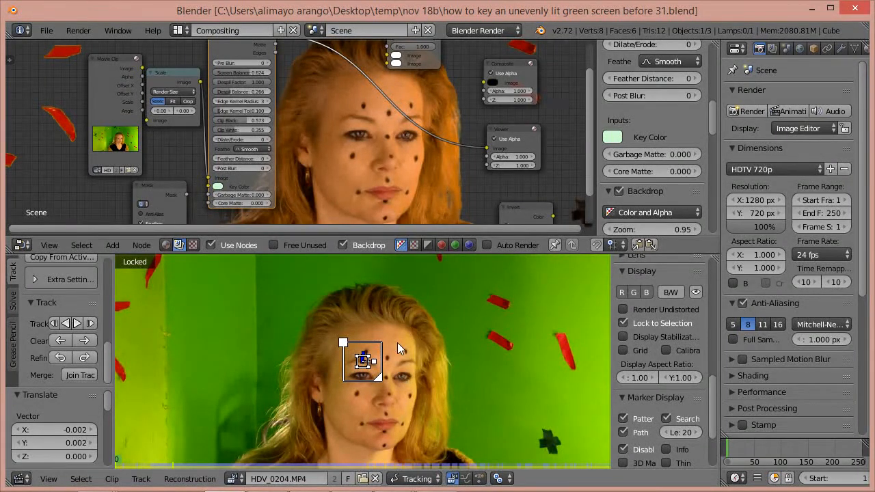
Deselect the tracking marker and switch the clip editor back to Mask mode
left_click_drag(713, 389, 715, 271)
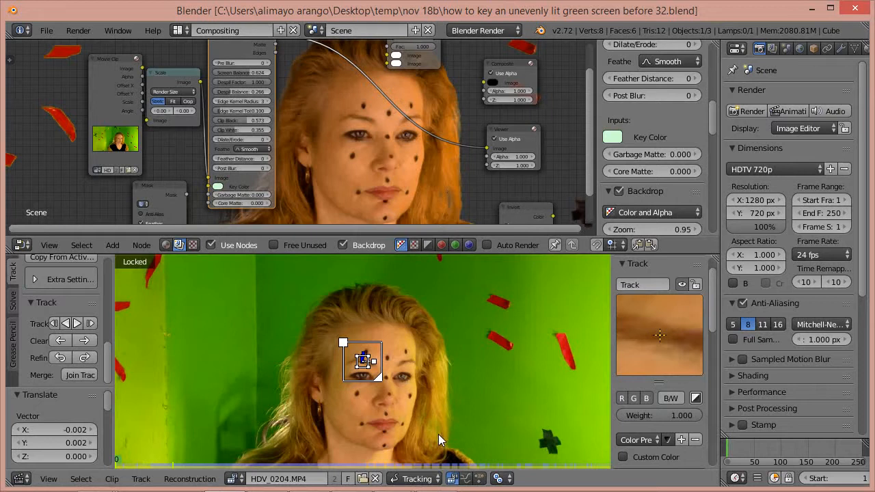
key("a")
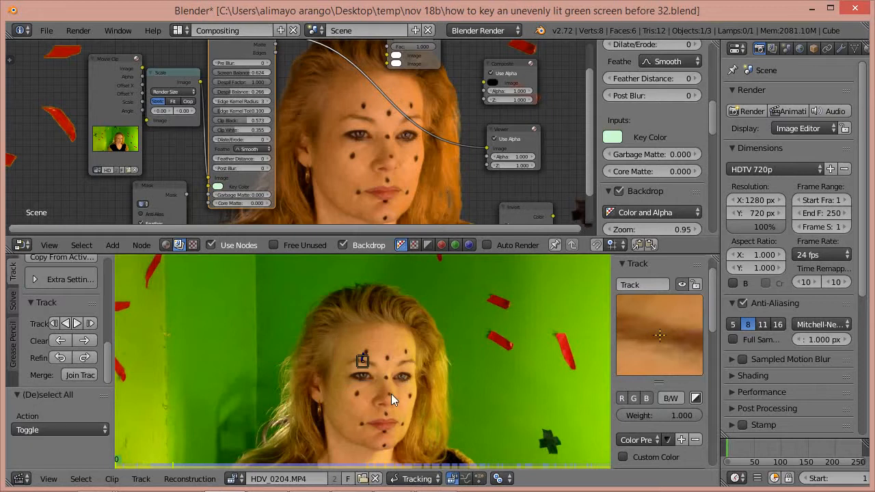
left_click(436, 480)
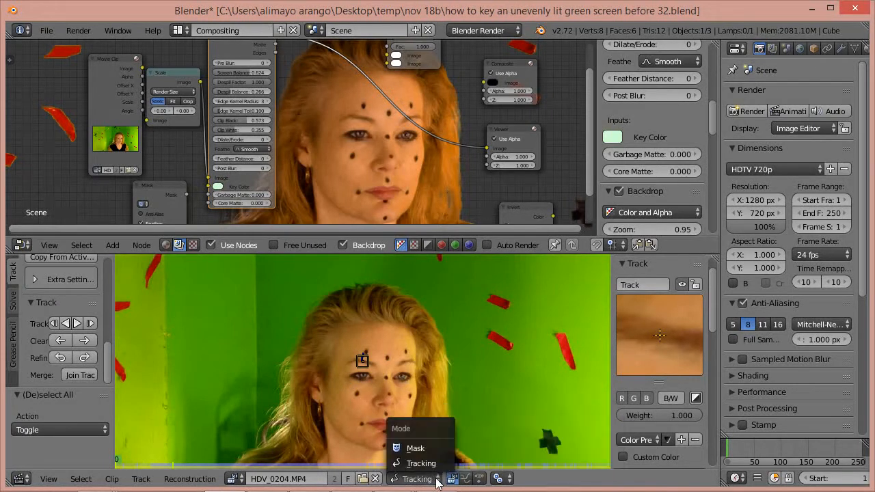
left_click(428, 444)
scroll(474, 372, "down", 1)
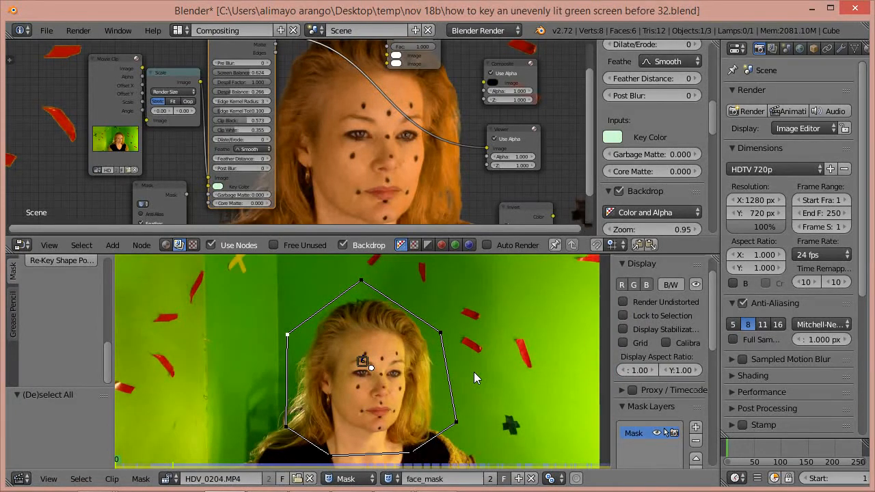
Select all linked points of the mask spline around the woman's head
key("a")
key("a")
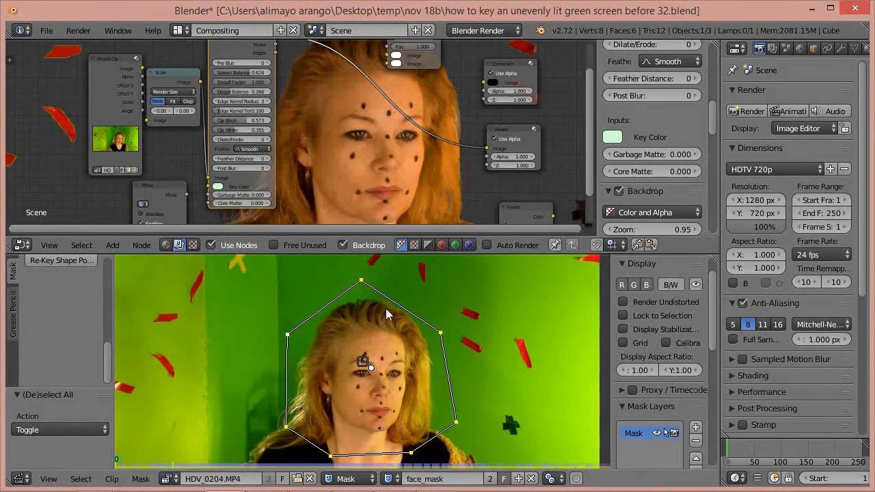
key("a")
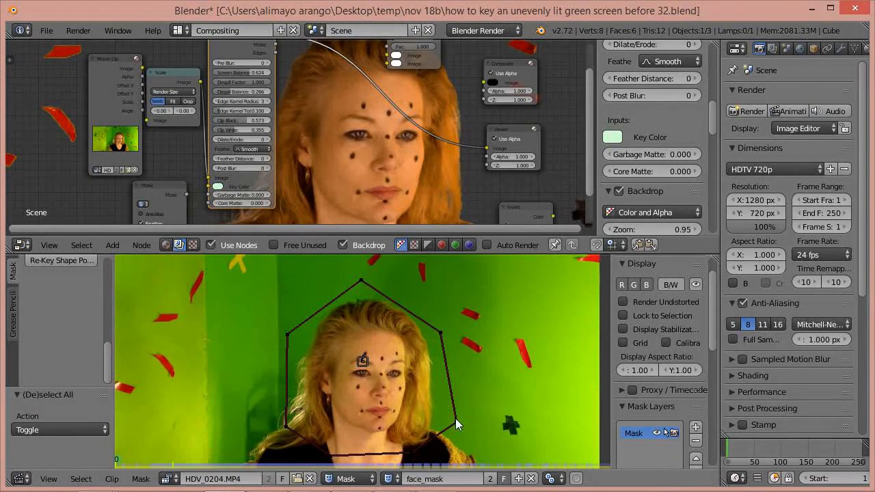
key("a")
key("ctrl+l")
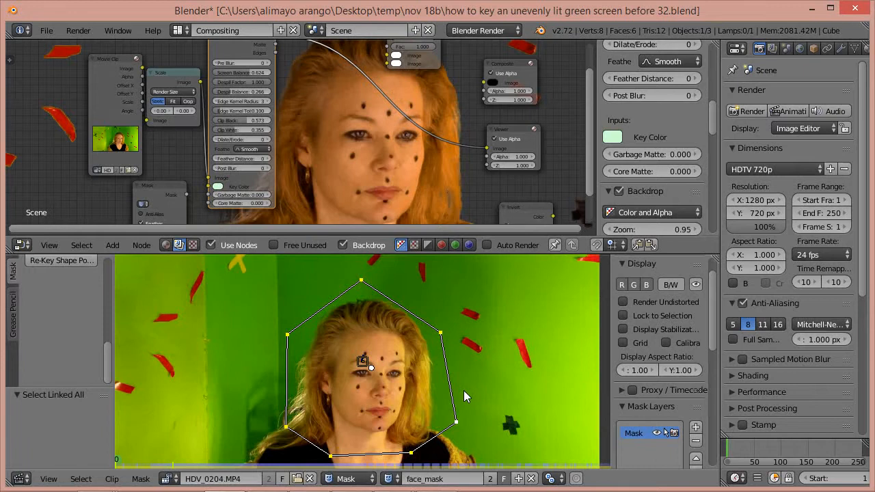
Select the eyebrow marker in Tracking mode, return to Mask mode and parent the selected mask spline to it
key("ctrl+Tab")
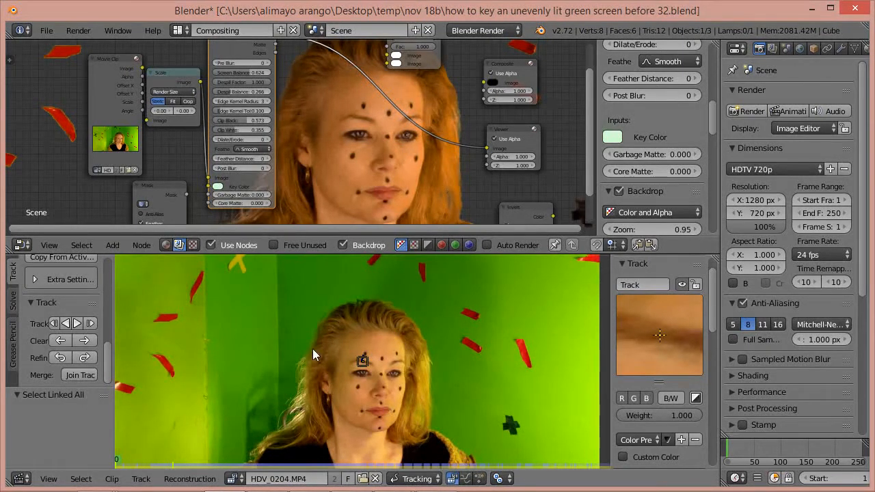
right_click(365, 365)
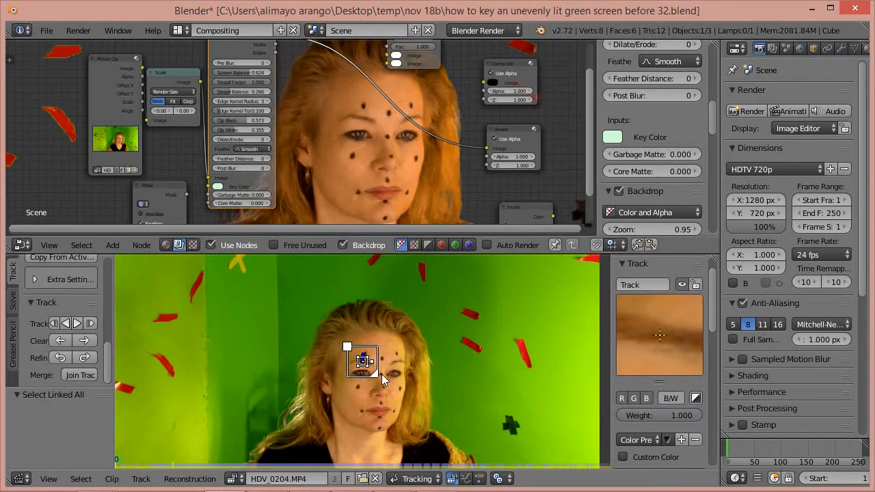
key("ctrl+Tab")
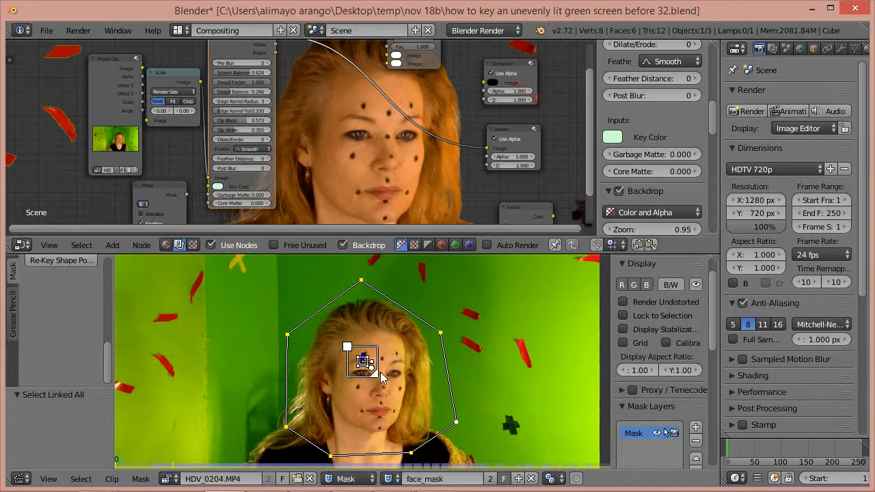
key("ctrl+p")
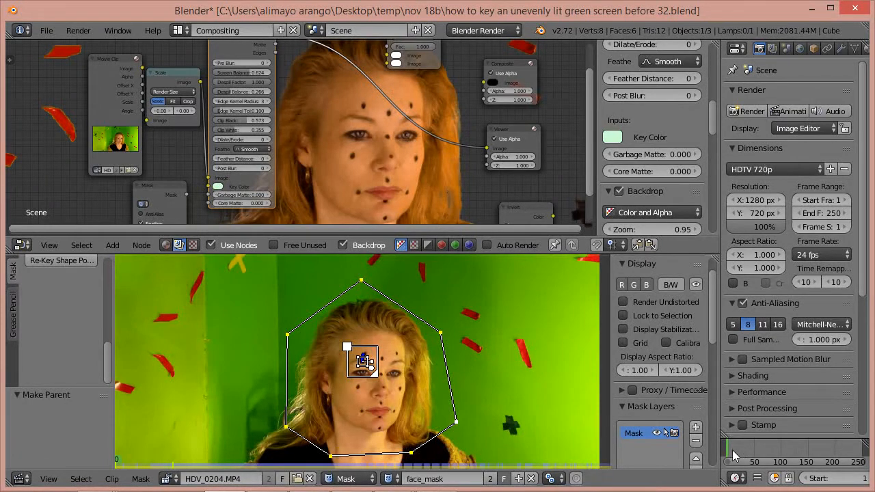
Scrub the footage from frame 0 to frame 147 to check how the parented mask follows the head
scroll(520, 370, "down", 2)
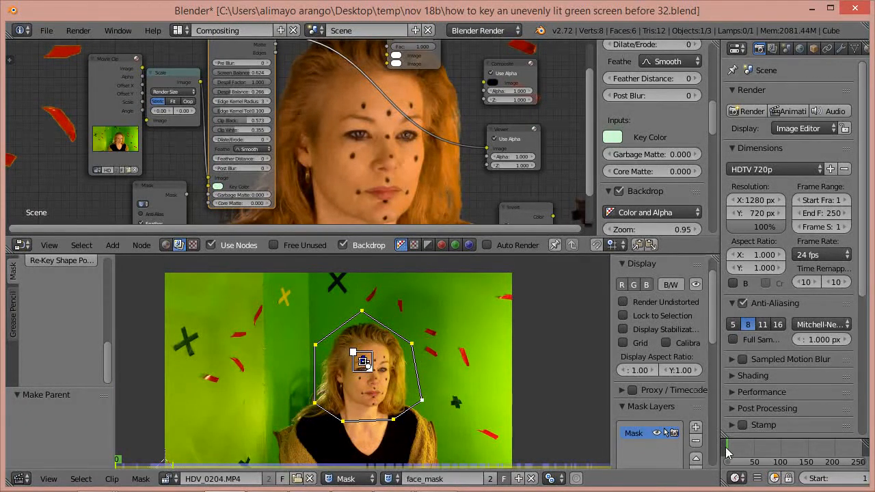
left_click_drag(728, 459, 785, 464)
mouse_move(795, 465)
left_mouse_down()
mouse_move(833, 448)
mouse_move(854, 457)
mouse_move(726, 453)
mouse_move(807, 458)
left_mouse_up()
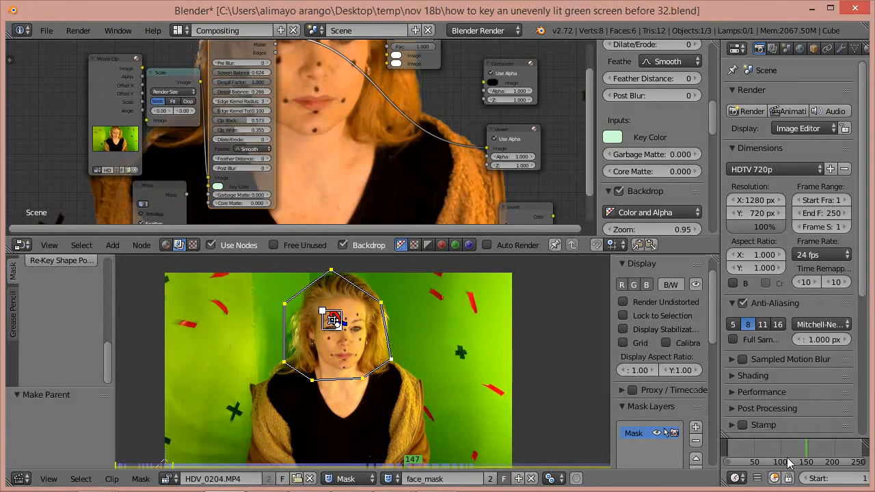
Return the footage to frame 0 and enable automatic keyframe insertion in the timeline
left_click_drag(807, 455, 727, 448)
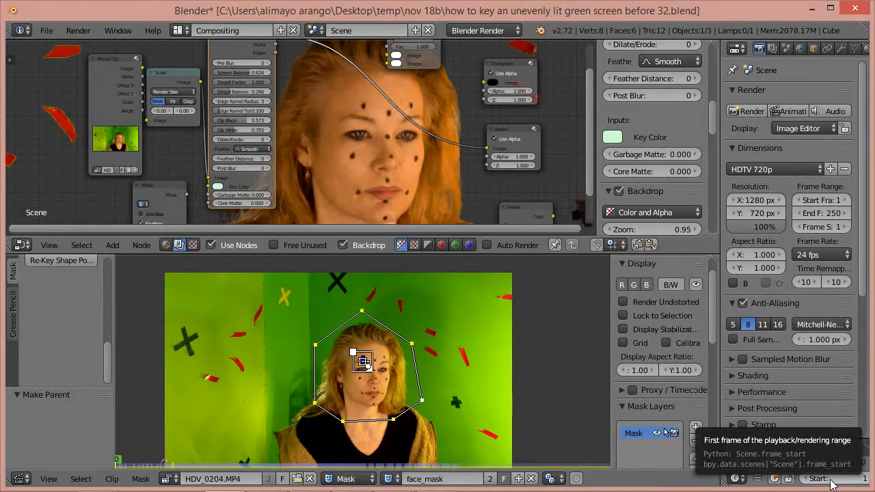
scroll(842, 478, "down", 5)
scroll(792, 478, "down", 5)
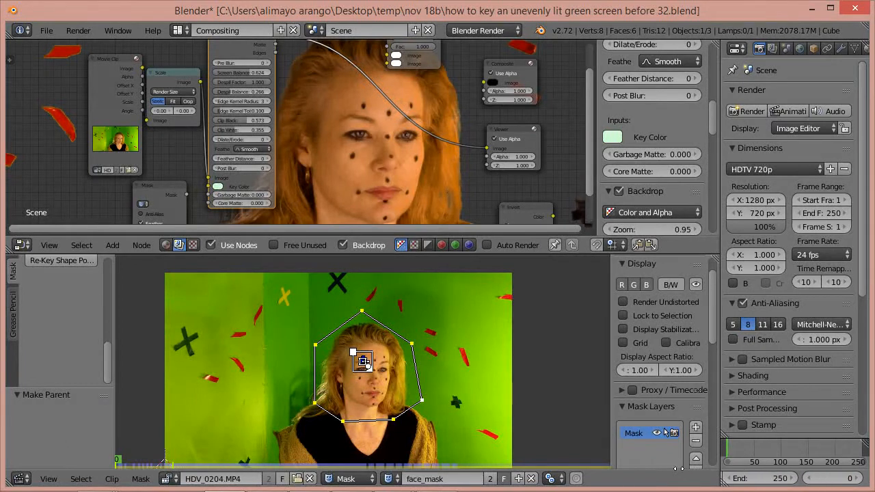
middle_click_drag(535, 461, 517, 462)
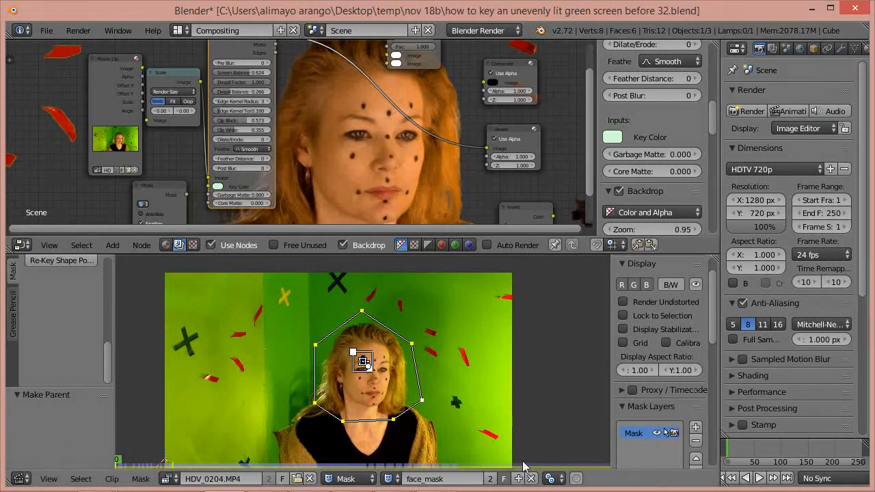
scroll(786, 479, "down", 5)
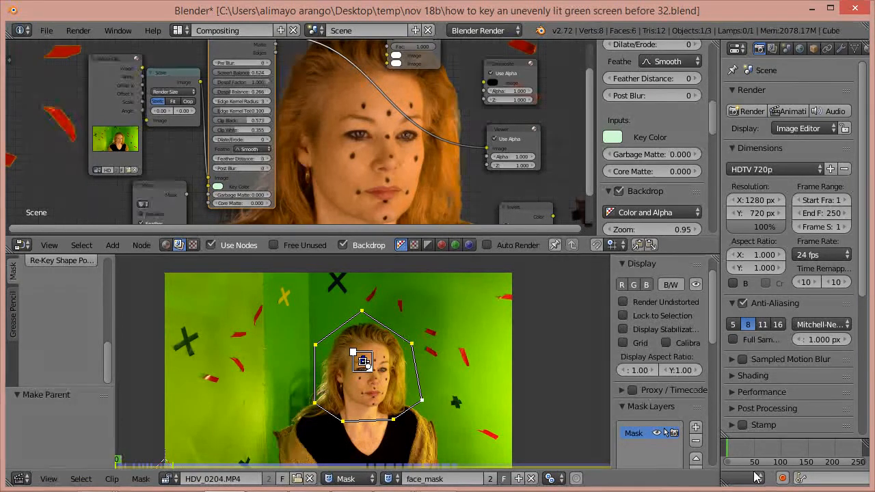
left_click(783, 478)
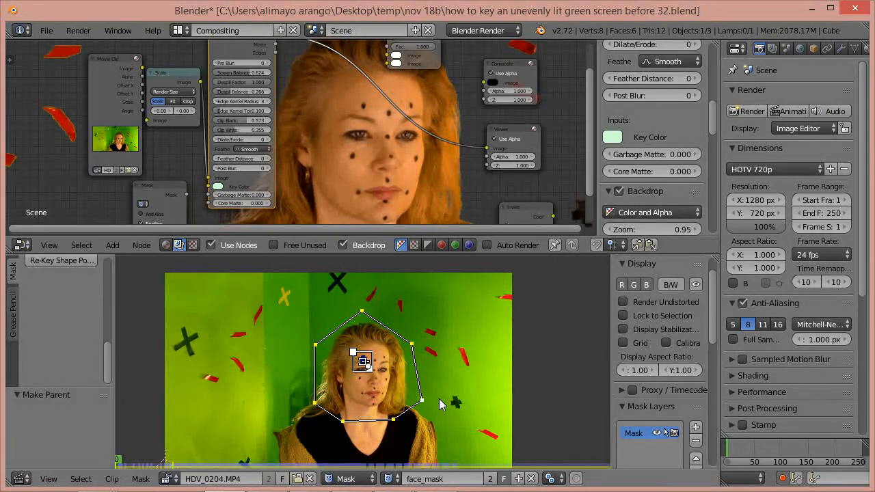
Keyframe the mask's upper-right point outward by about 0.030, 0.043 at frame 71 and back to its original position at frame 0
left_click(729, 451)
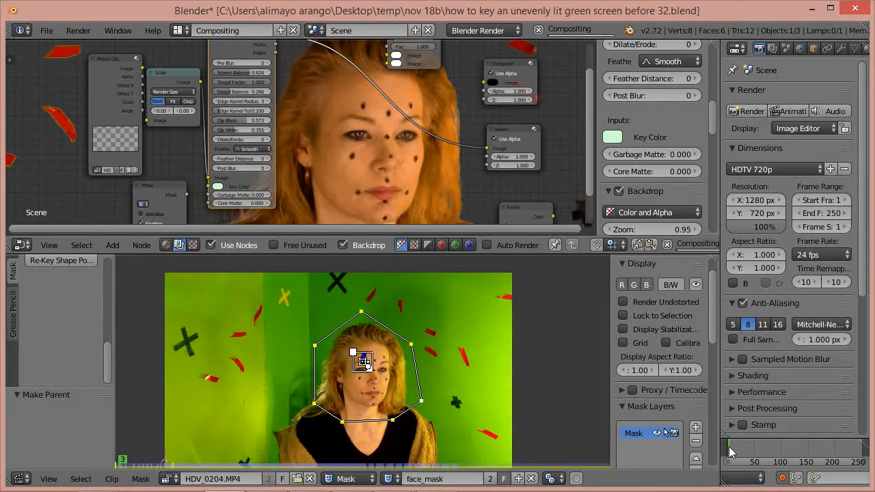
left_click_drag(729, 451, 765, 450)
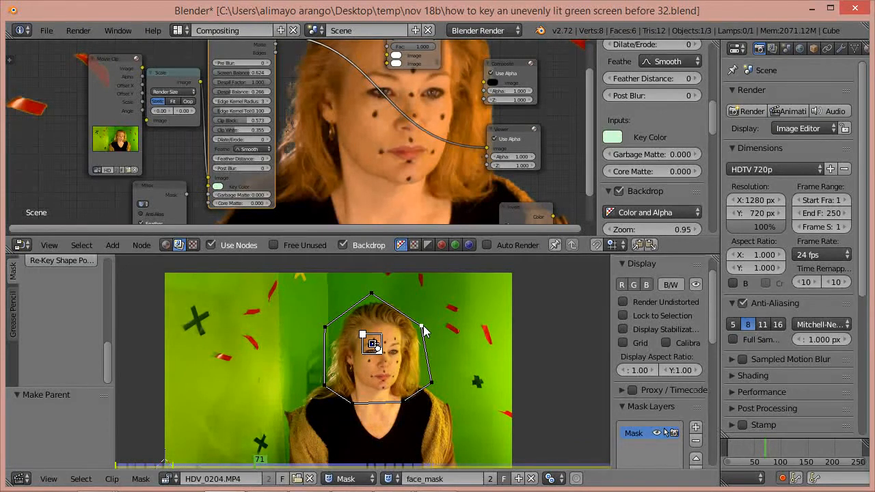
key("g")
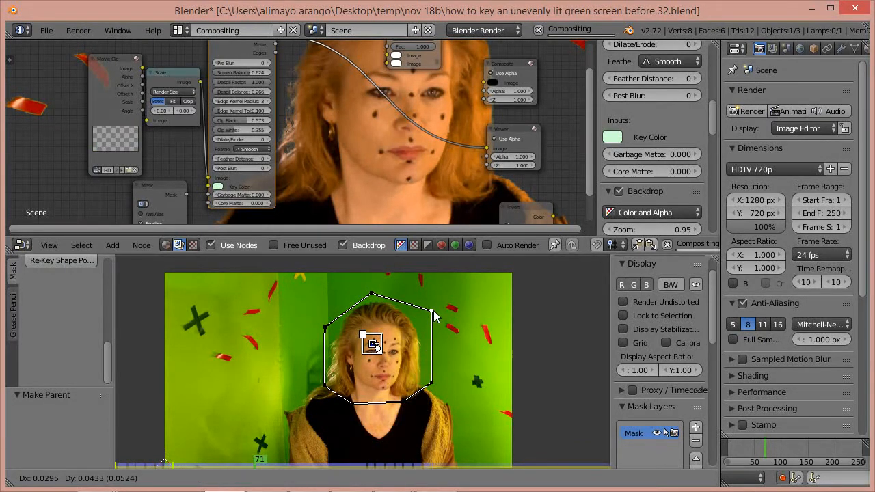
left_click(434, 313)
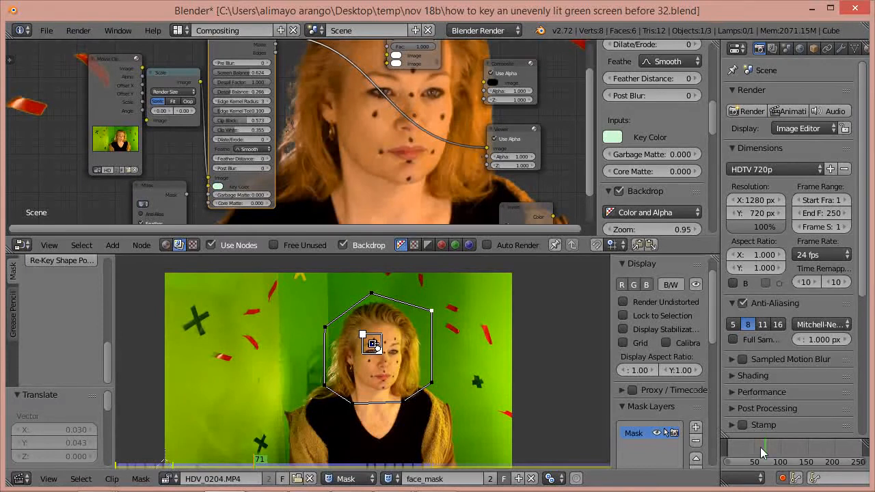
left_click_drag(762, 454, 726, 448)
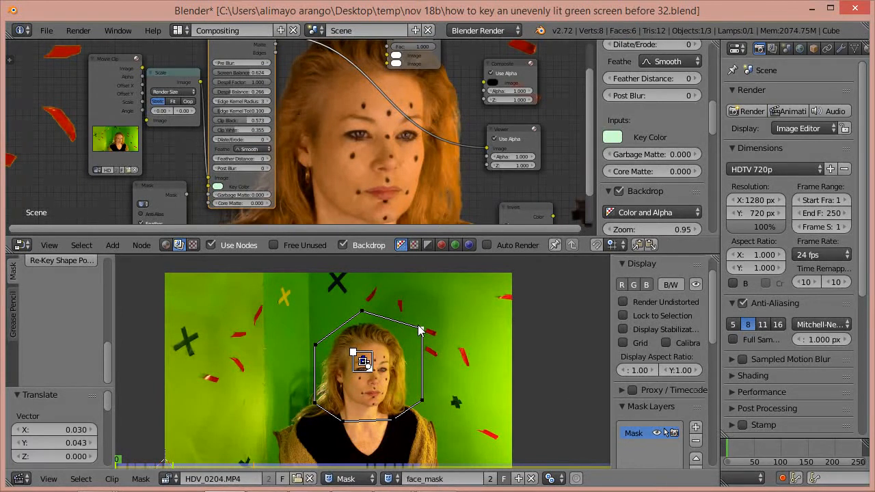
right_click_drag(420, 331, 410, 344)
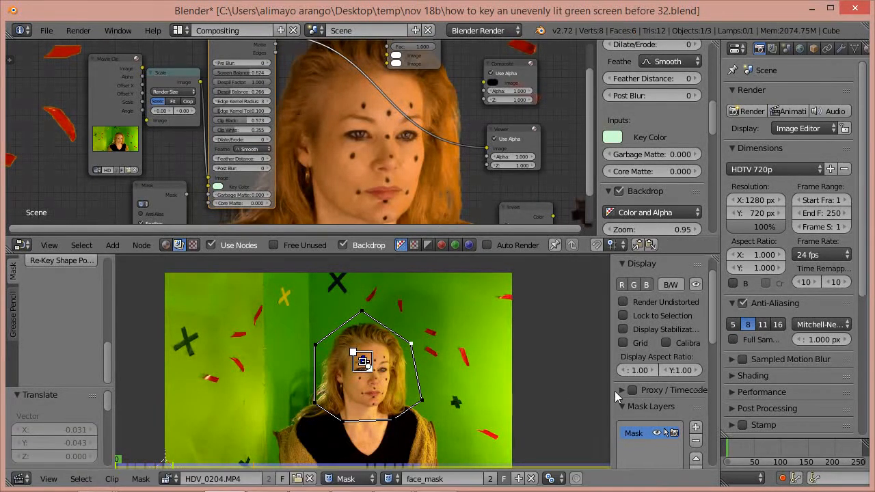
Shift the mask's top point slightly sideways at frame 110 and raise it by about 0.039 above the hair at frame 126
mouse_move(732, 456)
left_mouse_down()
mouse_move(824, 456)
mouse_move(745, 462)
mouse_move(787, 459)
left_mouse_up()
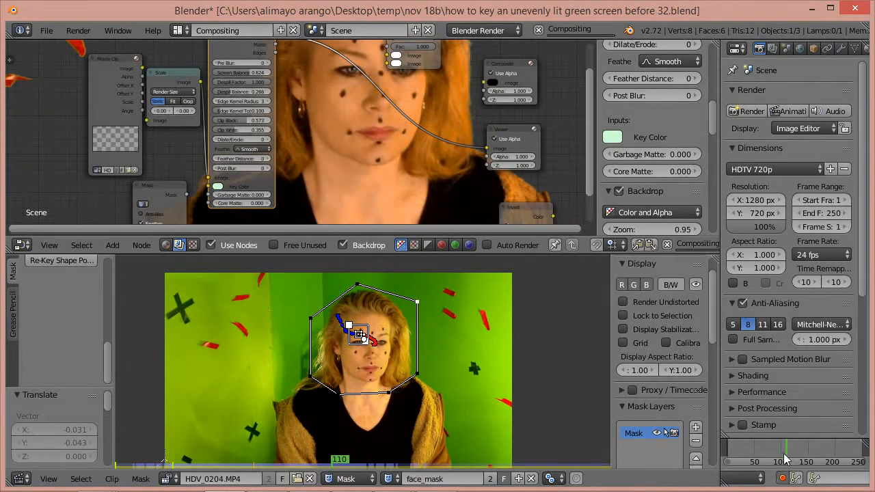
right_click(358, 289)
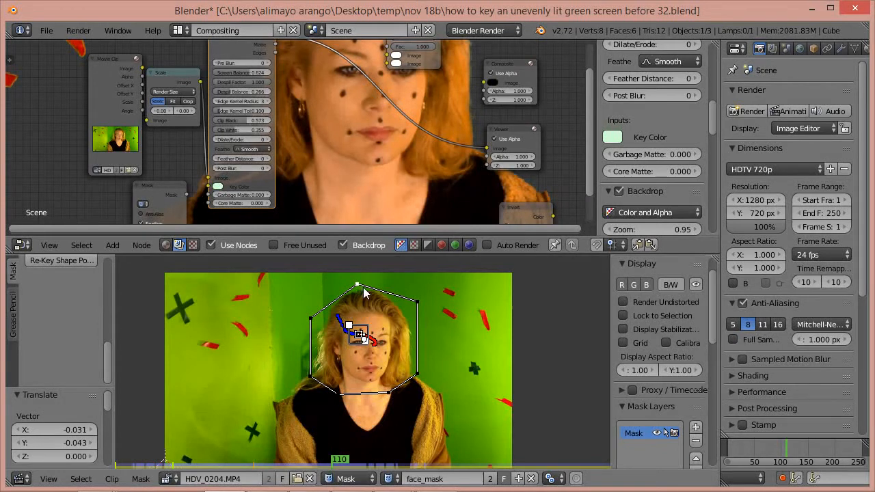
key("g")
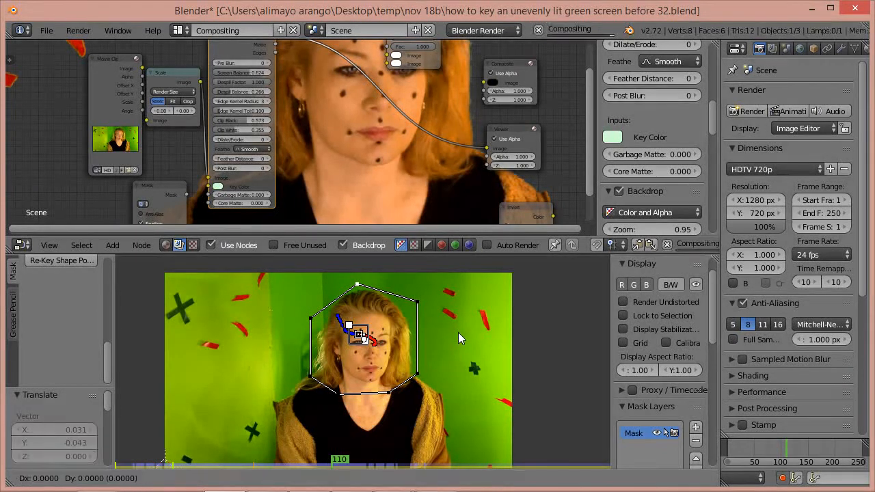
left_click(455, 332)
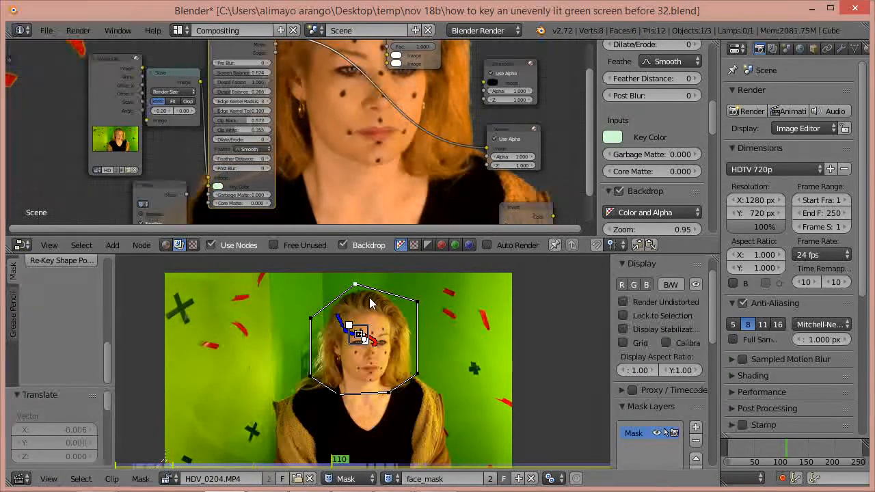
left_click_drag(783, 451, 792, 451)
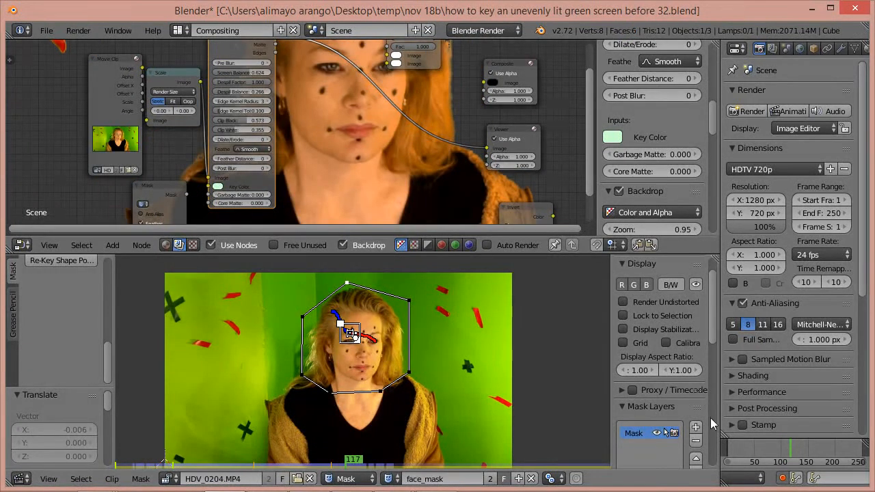
left_click(799, 446)
mouse_move(801, 446)
left_mouse_down()
mouse_move(810, 451)
mouse_move(795, 455)
left_mouse_up()
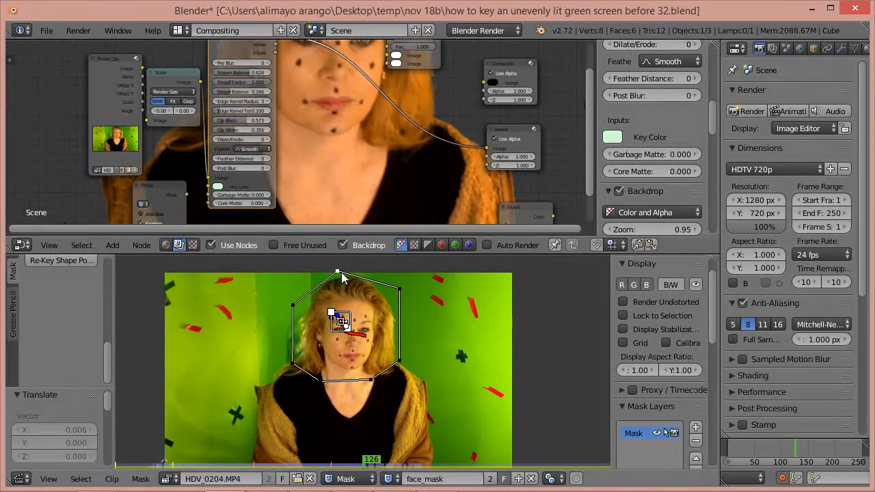
key("g")
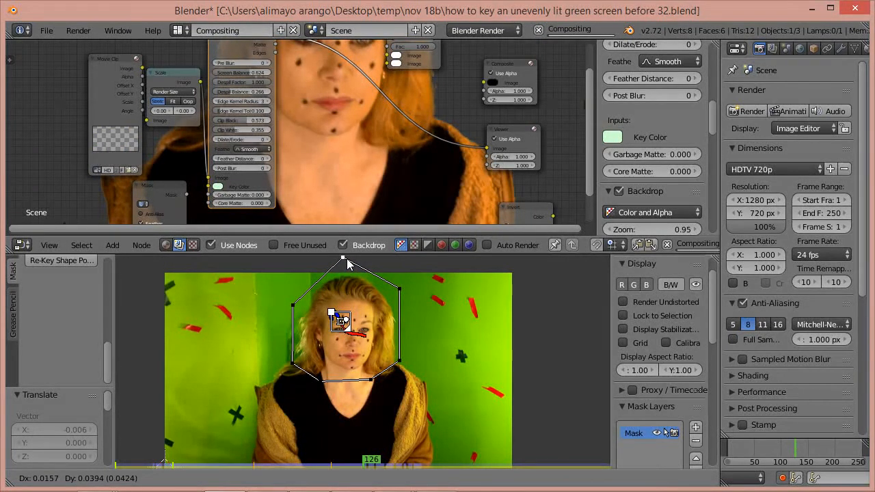
left_click(347, 264)
Move the mask's lower-right point outward at frame 135 and both right-side points outward at frame 237, and return to frame 0
mouse_move(800, 454)
left_mouse_down()
mouse_move(819, 456)
mouse_move(798, 454)
left_mouse_up()
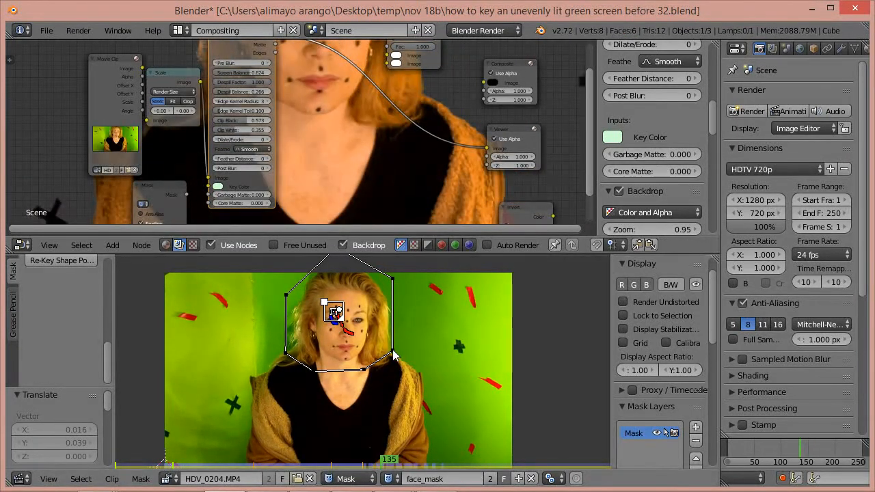
key("g")
left_click(420, 370)
left_click_drag(798, 455, 856, 454)
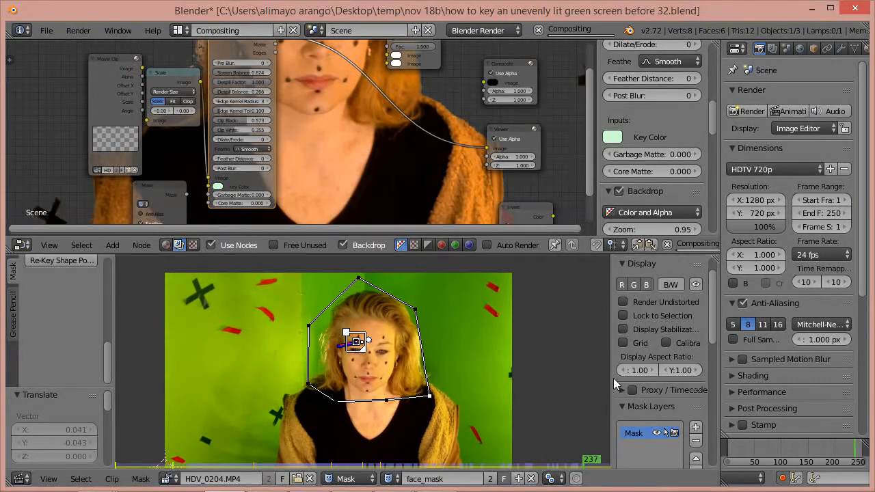
left_click_drag(433, 399, 439, 399)
left_click_drag(414, 314, 423, 309)
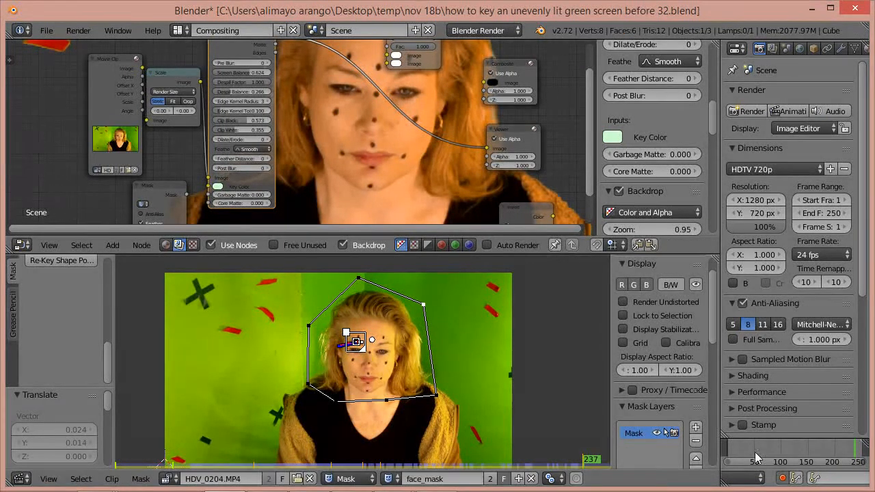
left_click_drag(865, 451, 726, 465)
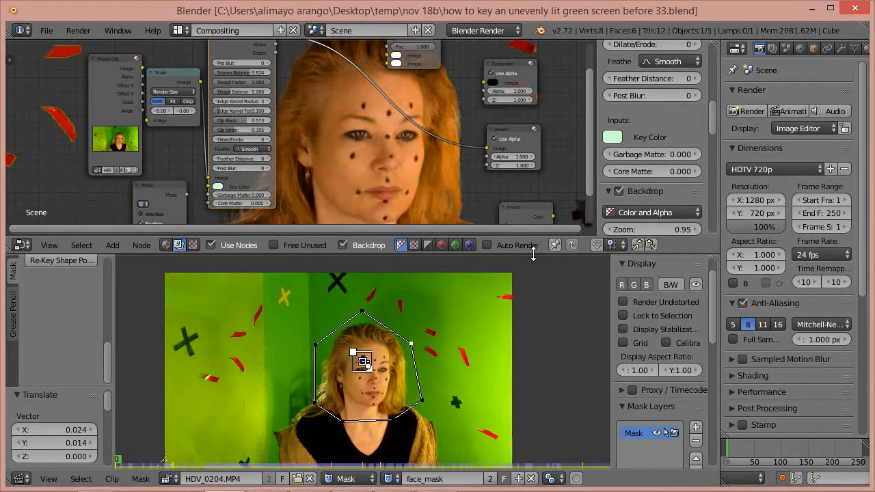
Enlarge the node editor and set its backdrop zoom to 0.62
left_click_drag(533, 253, 543, 386)
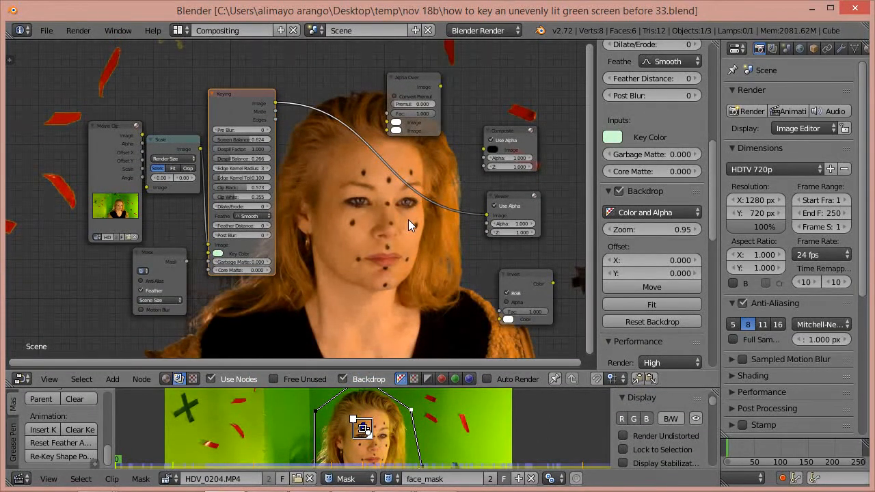
left_click(666, 228)
left_click_drag(661, 232, 640, 242)
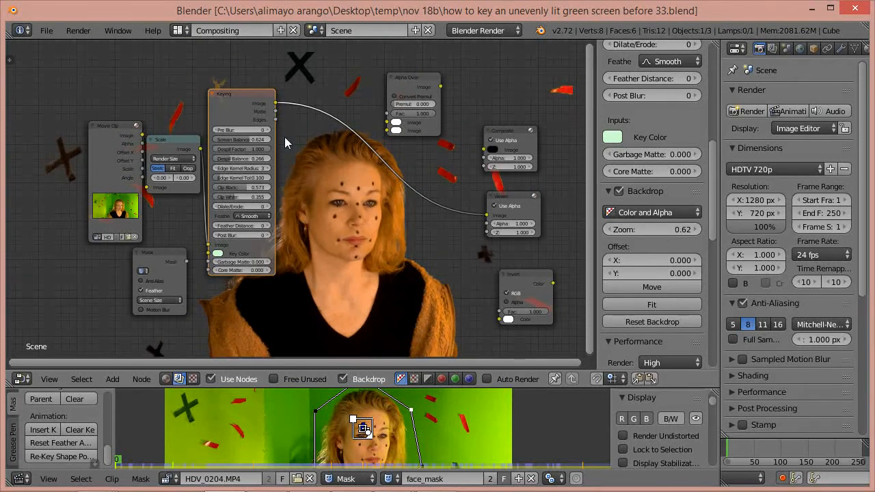
Move the Movie Clip, Scale and Mask nodes away from the Keying node to make room between them
left_click_drag(108, 134, 46, 117)
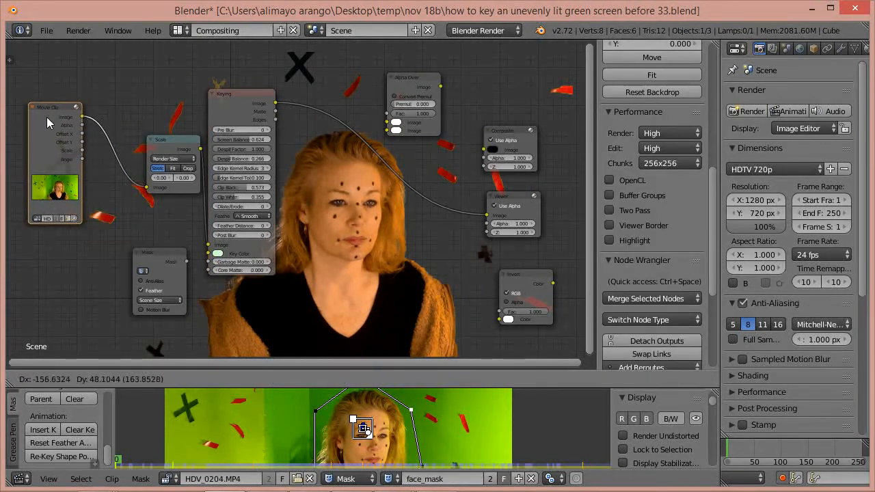
left_click_drag(175, 147, 131, 116)
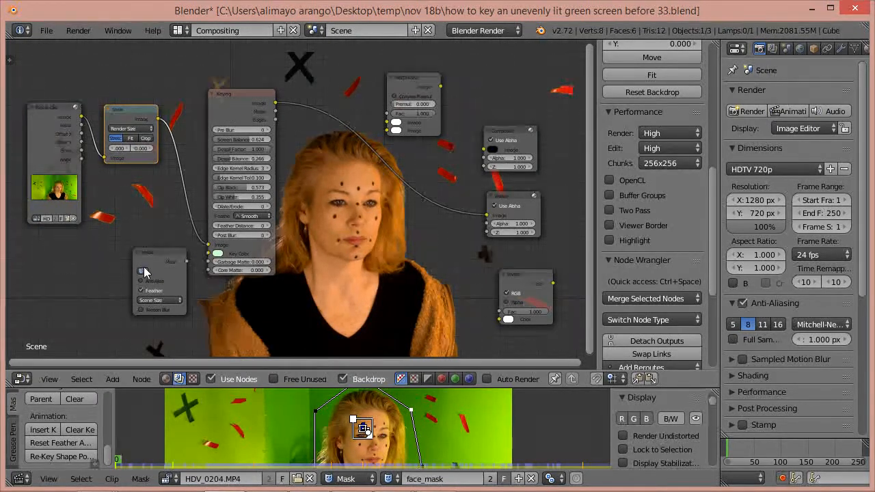
scroll(168, 279, "up", 3)
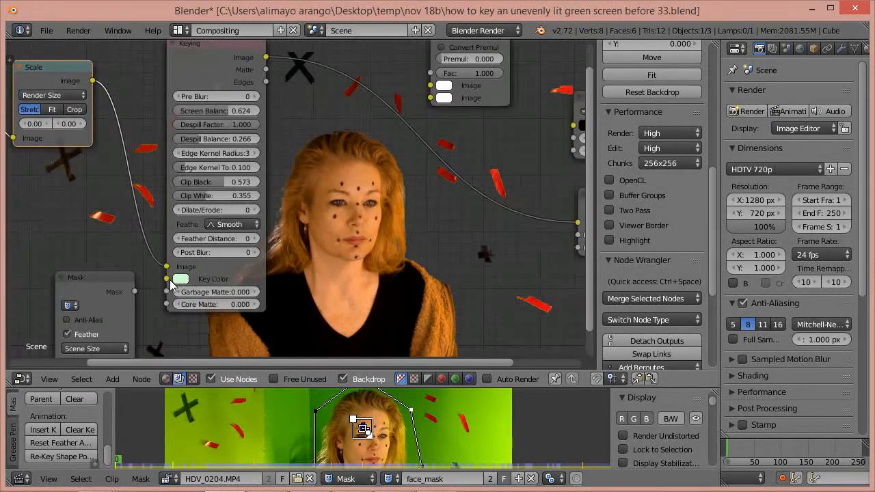
left_click_drag(94, 272, 61, 240)
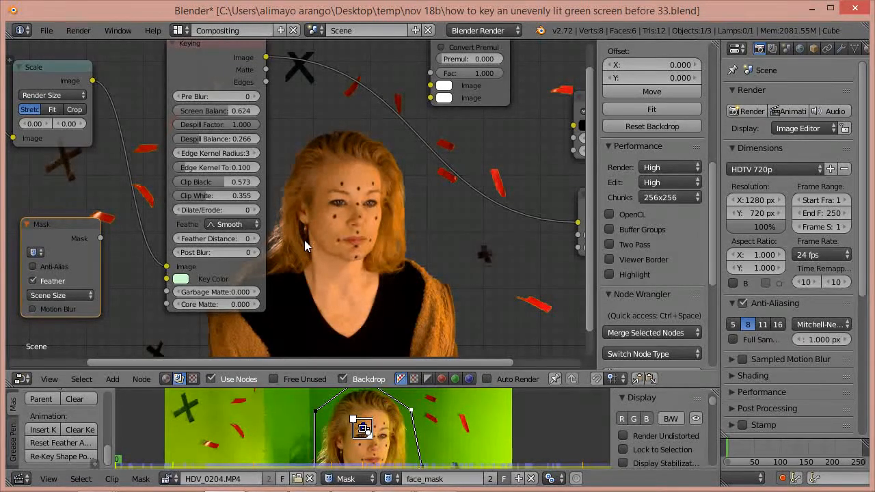
Assign face_mask to the Mask node and connect its output to the Keying node's Garbage Matte input
left_click(35, 253)
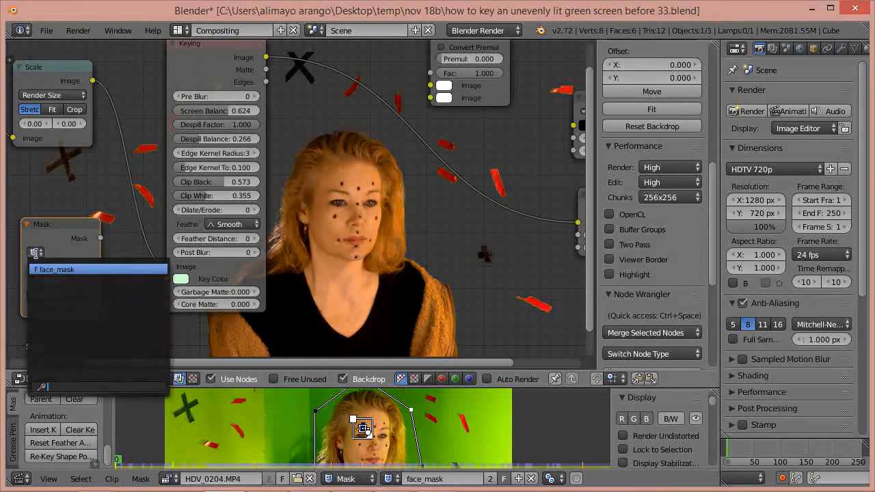
left_click(69, 270)
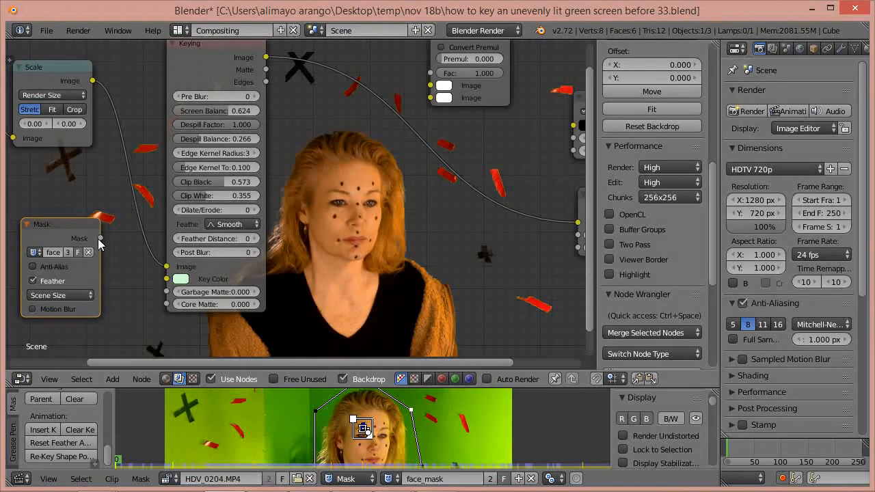
left_click_drag(100, 238, 164, 293)
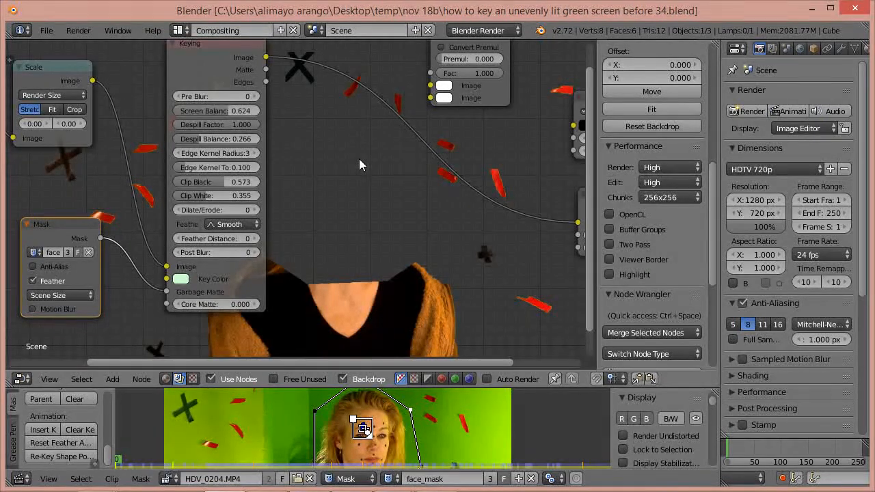
left_click_drag(236, 74, 219, 65)
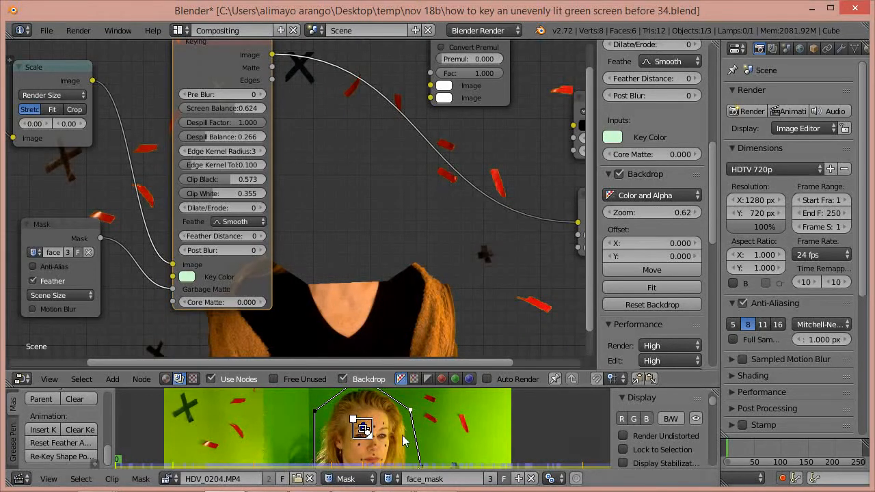
Enable Alpha on the Invert node and insert it between the Mask node and the Keying node's Garbage Matte input
scroll(502, 270, "down", 4)
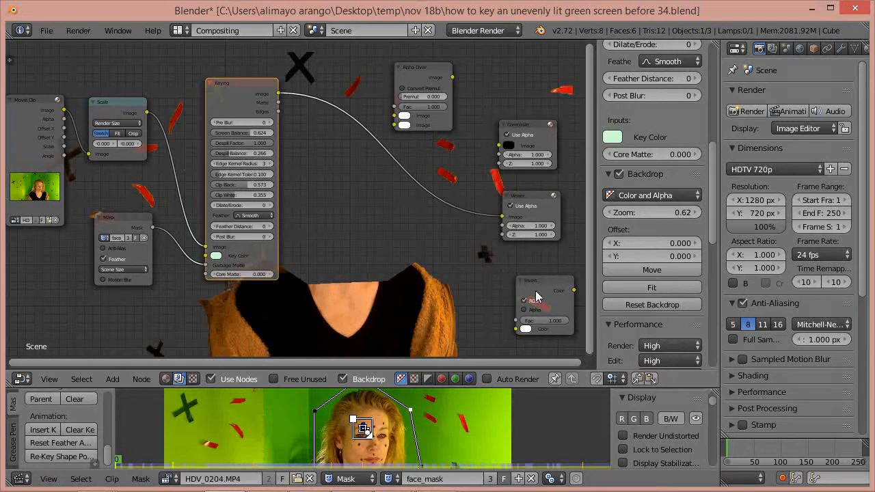
left_click_drag(116, 228, 62, 266)
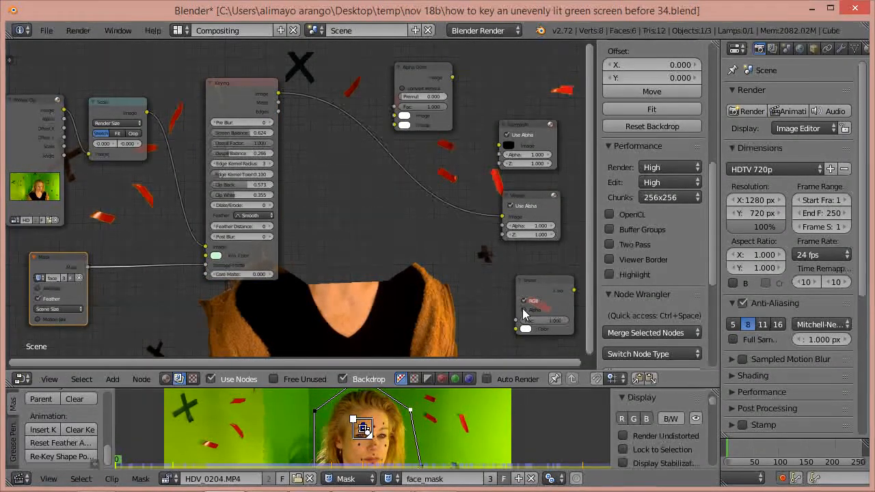
left_click(525, 310)
left_click_drag(547, 285, 138, 245)
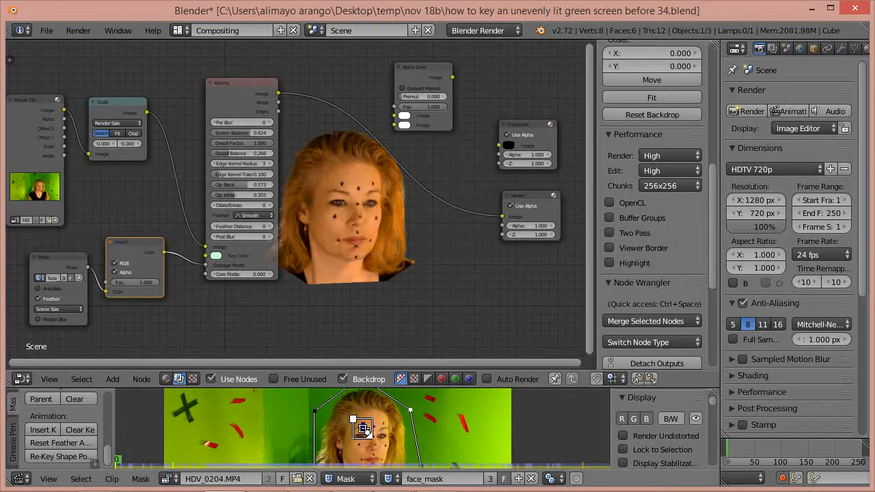
Turn off automatic keyframe insertion and move the Keying node slightly up and away from the backdrop image
mouse_move(389, 488)
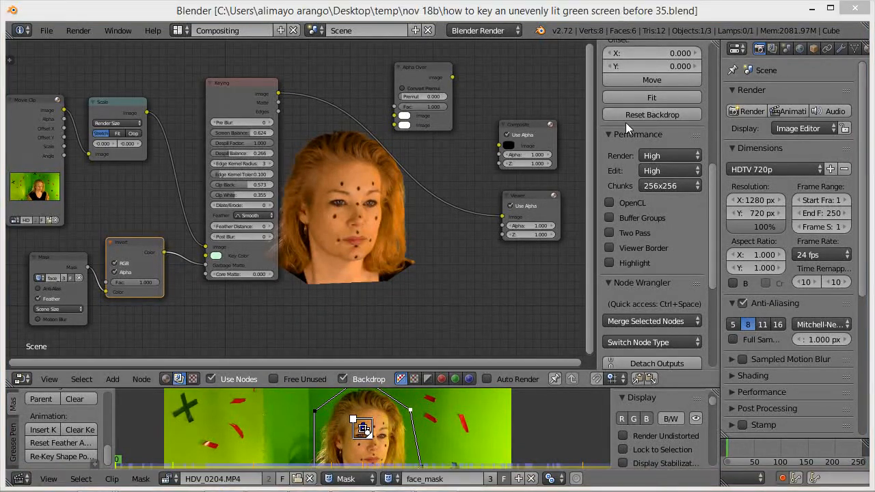
left_click(783, 479)
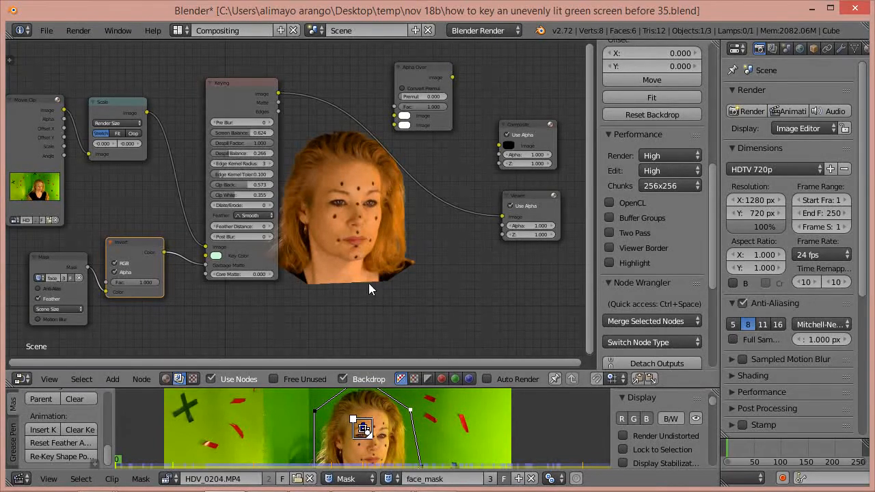
left_click_drag(217, 99, 197, 86)
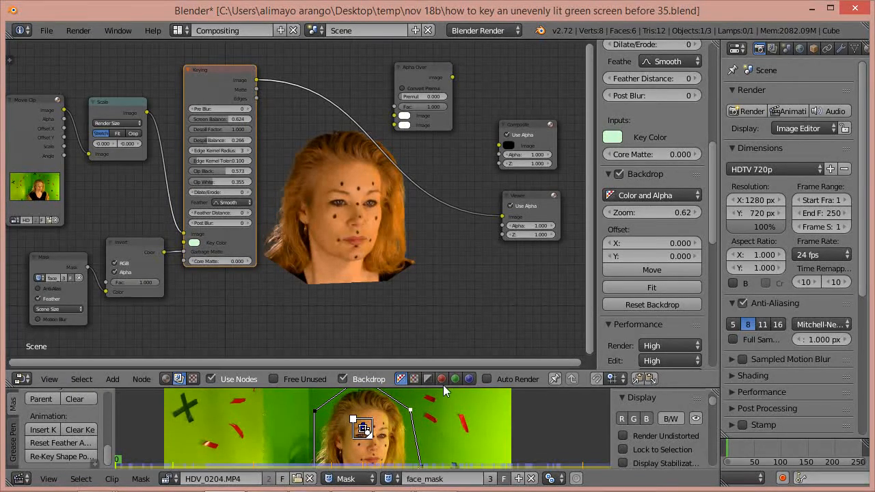
Enlarge the clip editor and pull a narrow feather outward around the whole face_mask outline
left_click_drag(450, 386, 440, 300)
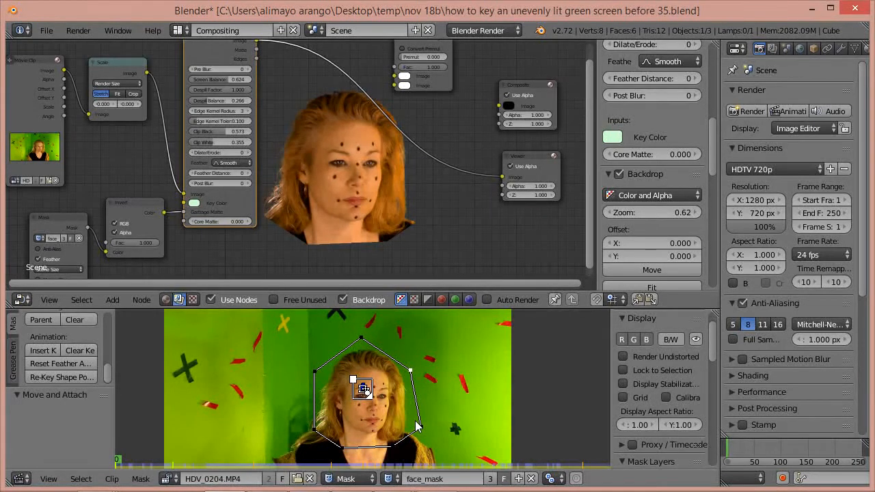
key("a")
key("a")
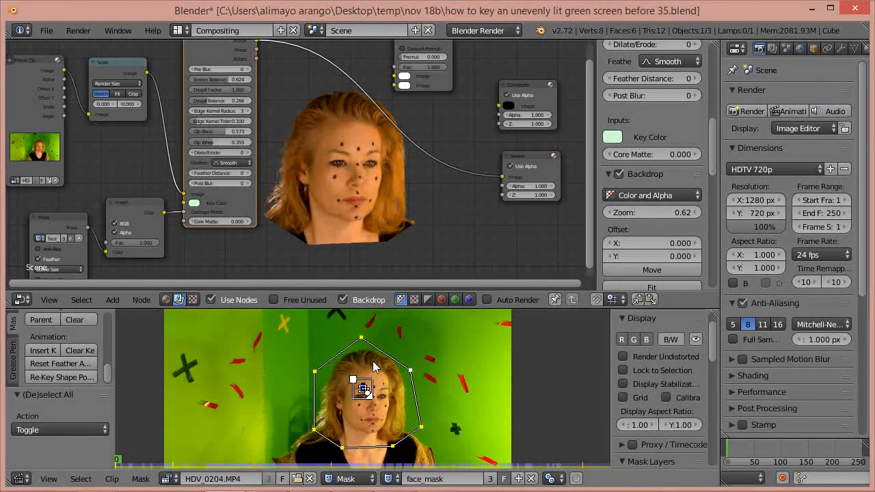
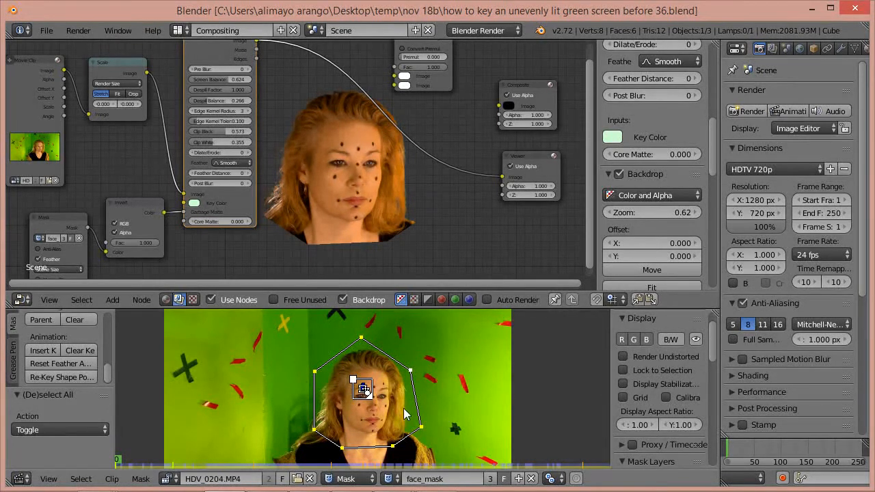
key("alt+s")
left_click(415, 369)
left_click_drag(415, 368, 419, 371)
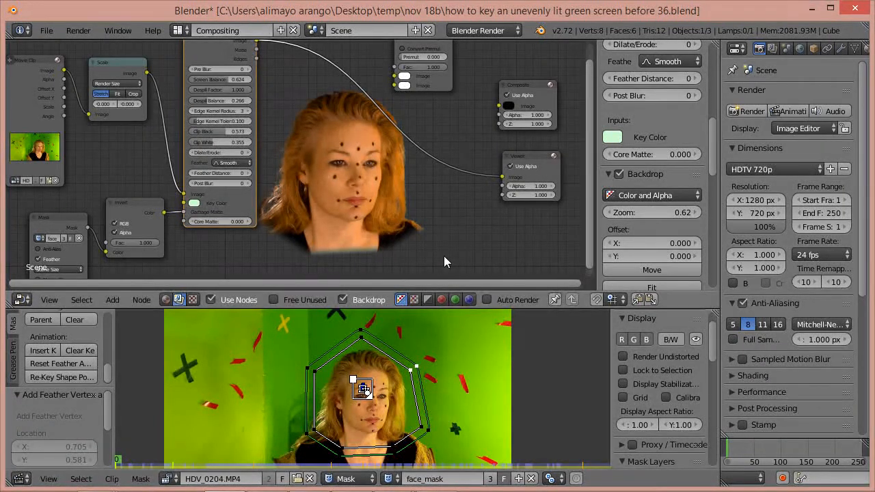
Create a new mask in the clip editor and name it body_mask
left_click_drag(589, 134, 585, 156)
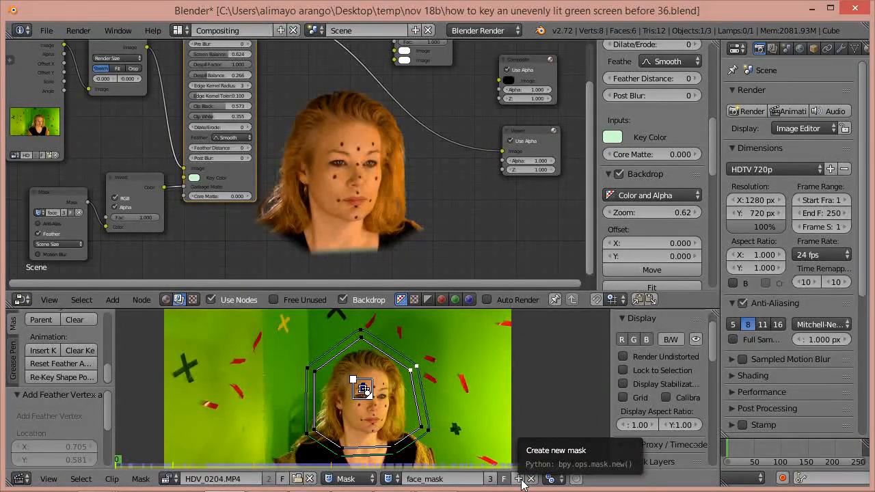
left_click(519, 479)
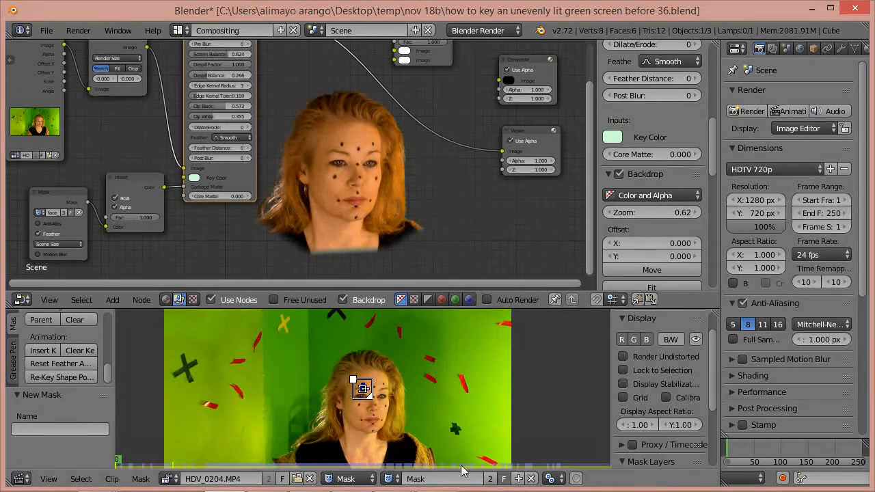
left_click(421, 478)
type("body_mask")
key("Return")
Draw a closed nine-point mask around the woman's shoulders and torso, running just below the footage's lower edge
scroll(420, 420, "down", 2)
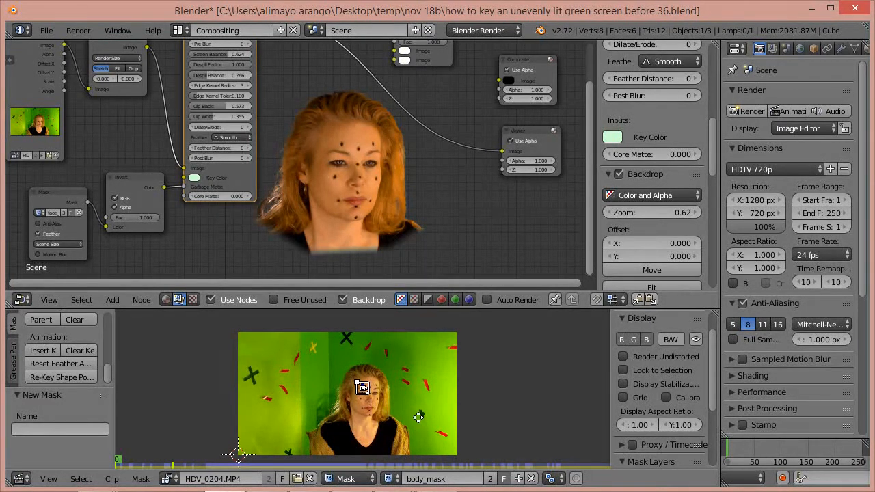
middle_click_drag(415, 420, 421, 410)
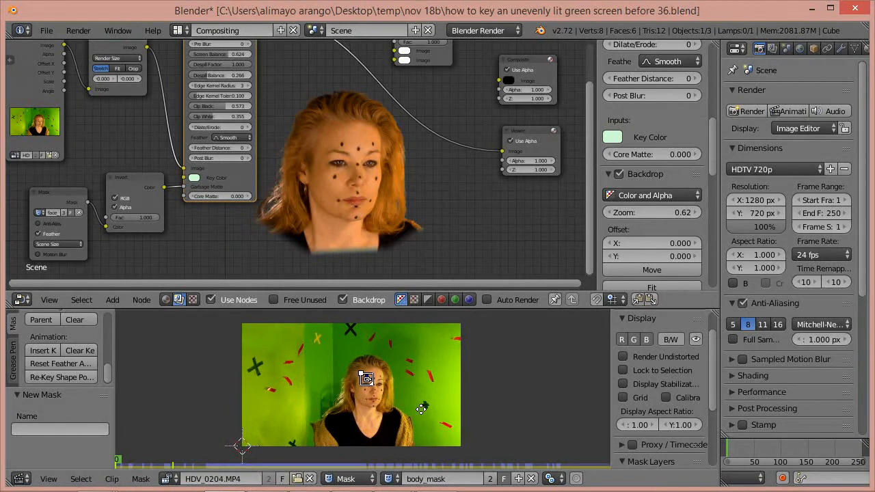
left_click(401, 453, "ctrl")
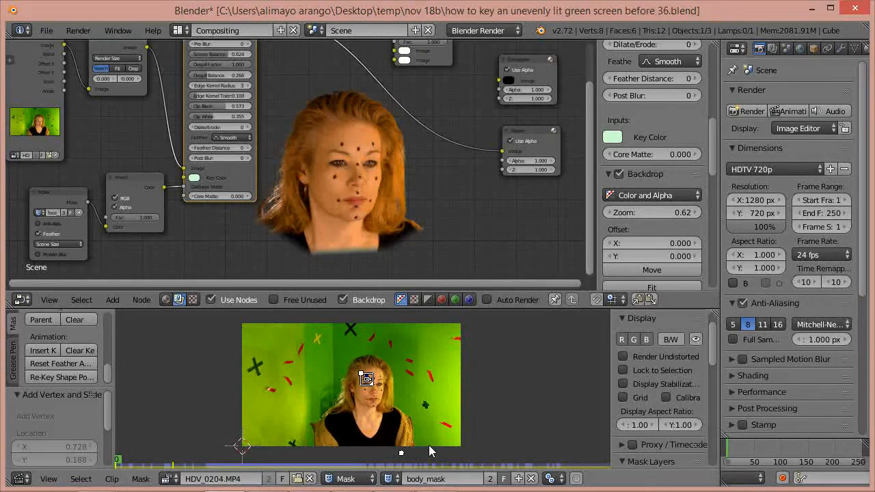
left_click(428, 445, "ctrl")
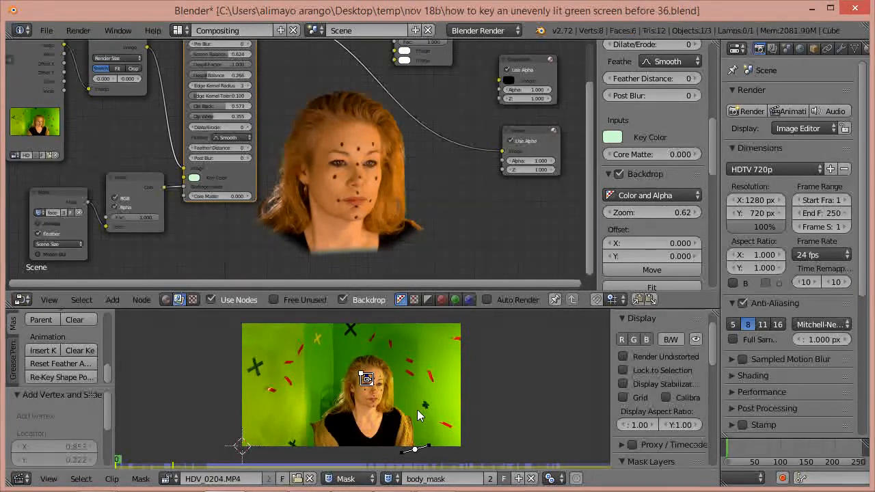
left_click(412, 405, "ctrl")
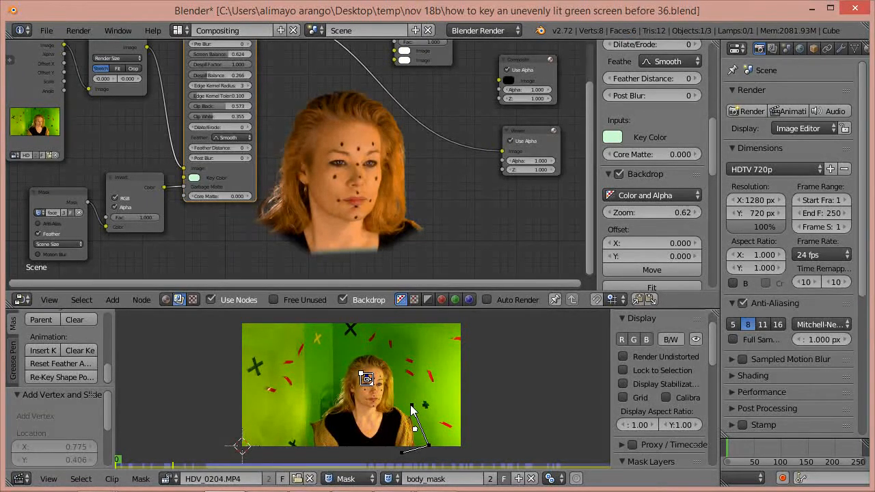
left_click(373, 415, "ctrl")
left_click(354, 414, "ctrl")
left_click(329, 399, "ctrl")
left_click(306, 419, "ctrl")
left_click(313, 449, "ctrl")
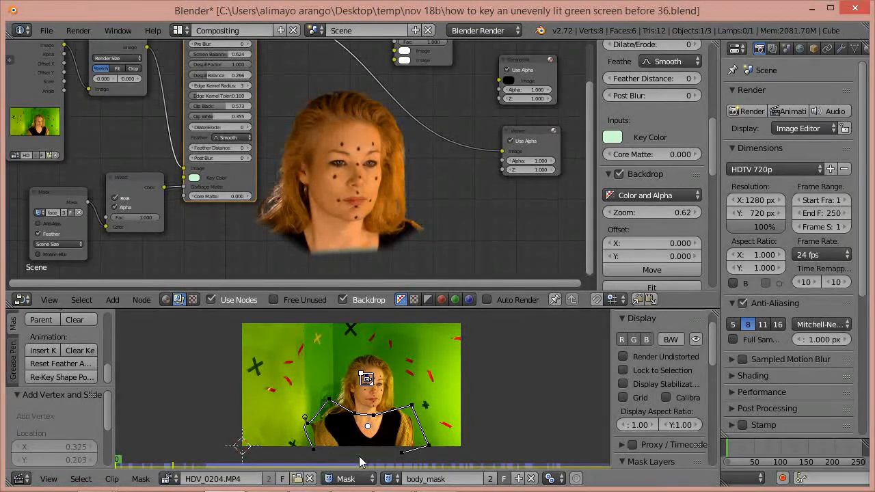
left_click(329, 452, "ctrl")
key("alt+c")
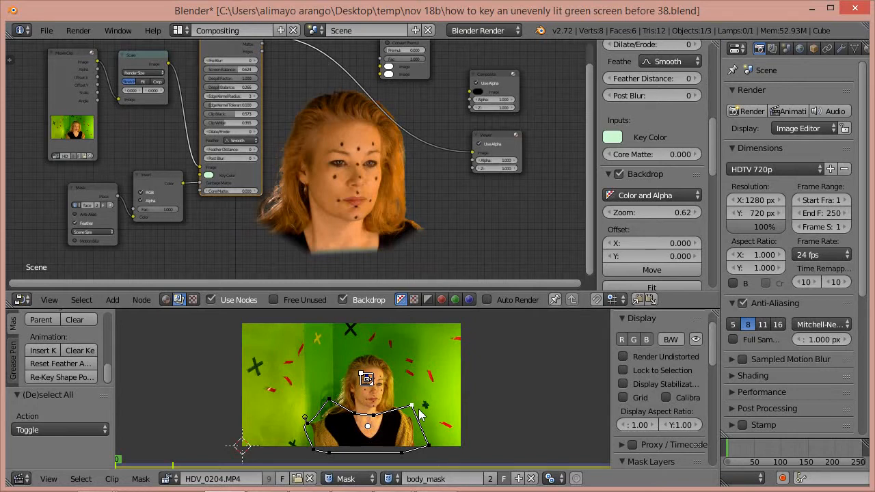
Set the body mask's point above the shoulder on the image's right to Auto handles and adjust its curve
key("v")
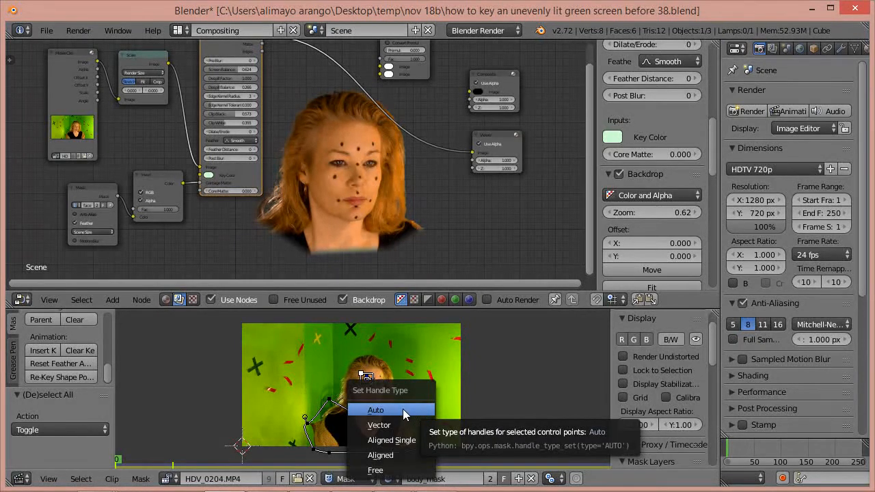
left_click(402, 409)
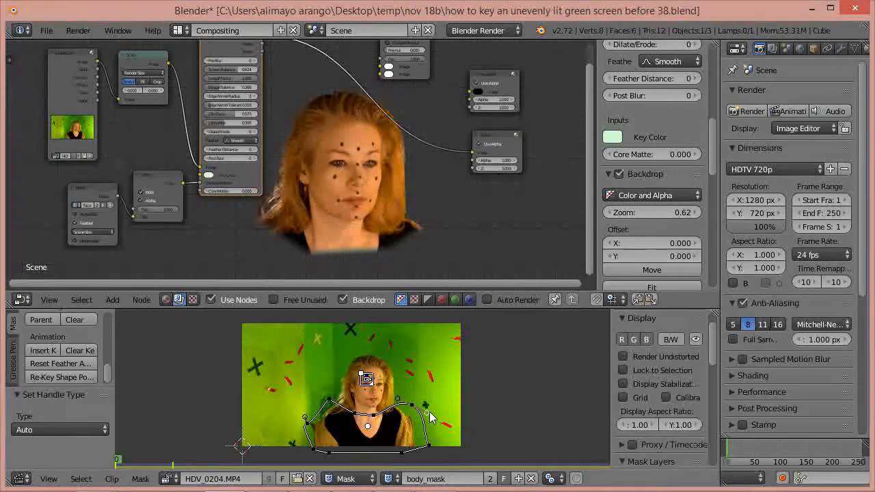
key("g")
left_click(429, 416)
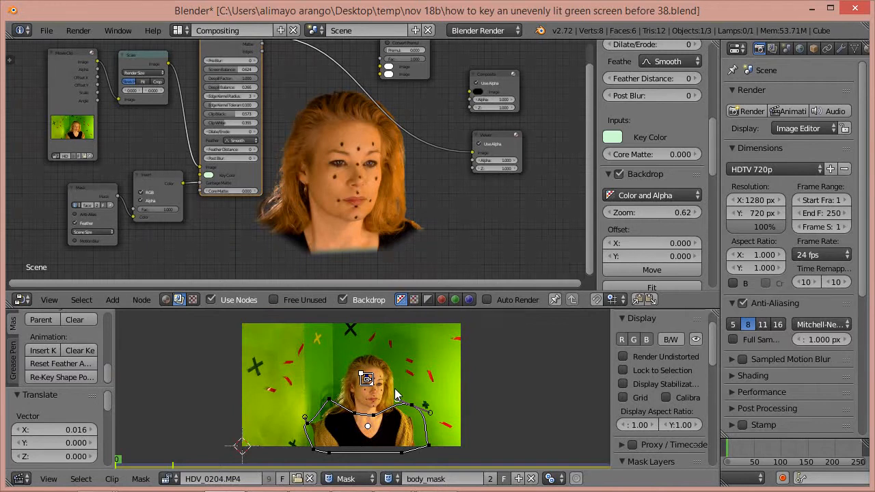
key("g")
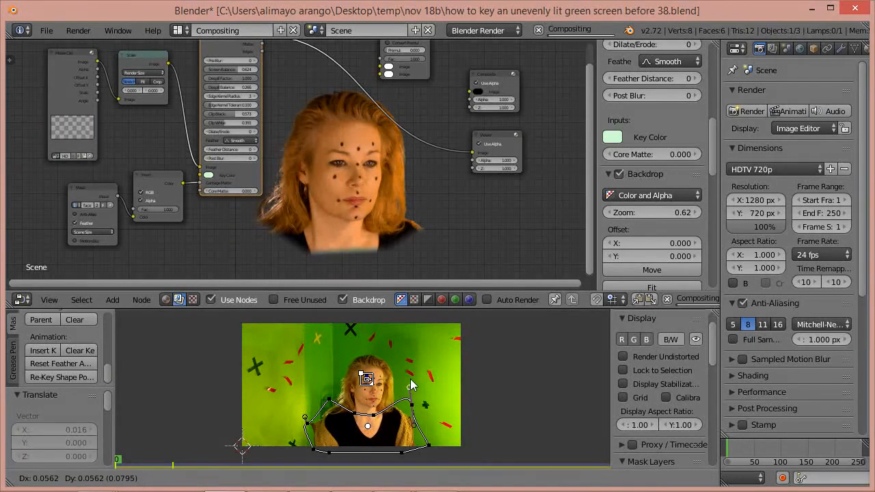
left_click(425, 396)
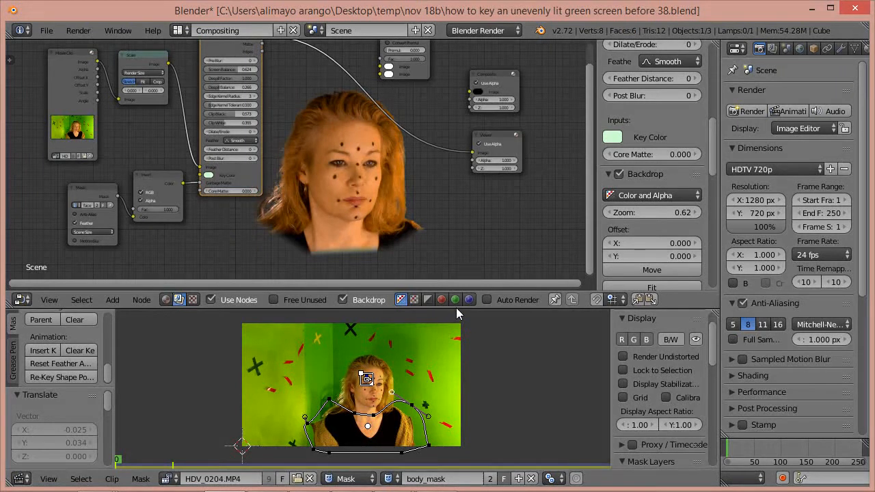
Enlarge the clip editor, then give the opposite shoulder's mask point Auto handles and reshape its curve closer to the shoulder
left_click_drag(456, 308, 444, 227)
key("f")
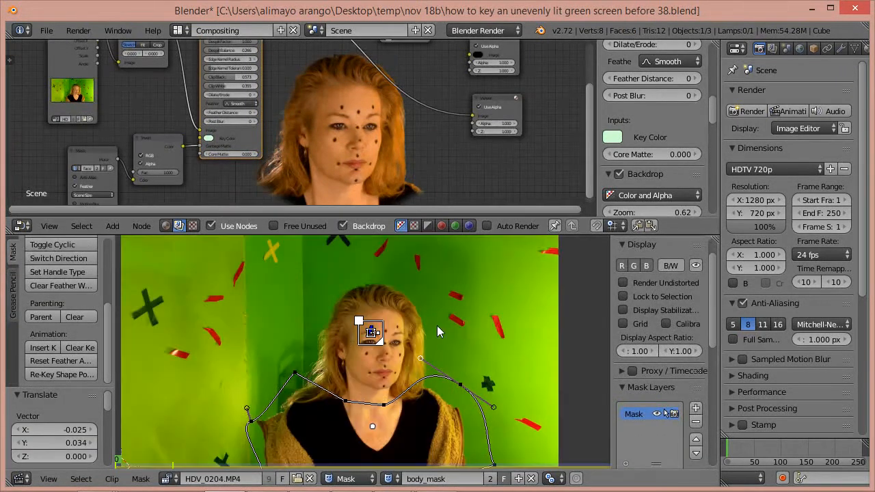
scroll(437, 325, "down", 1)
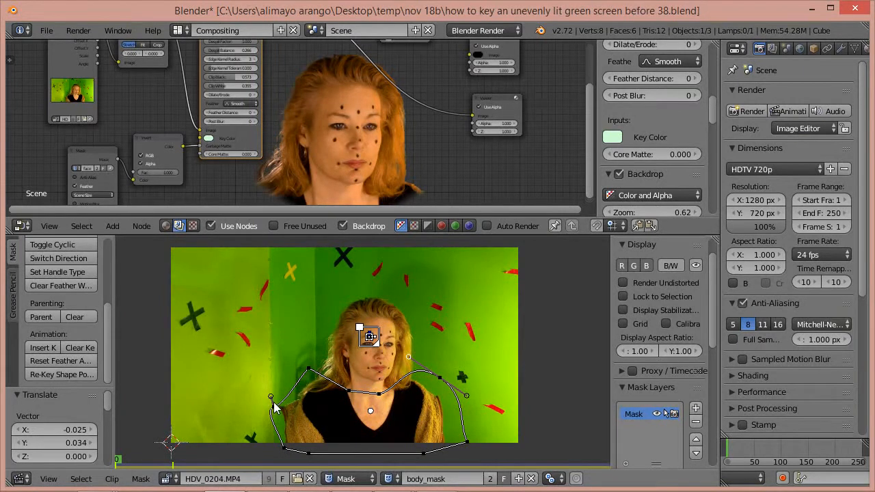
key("v")
left_click(324, 378)
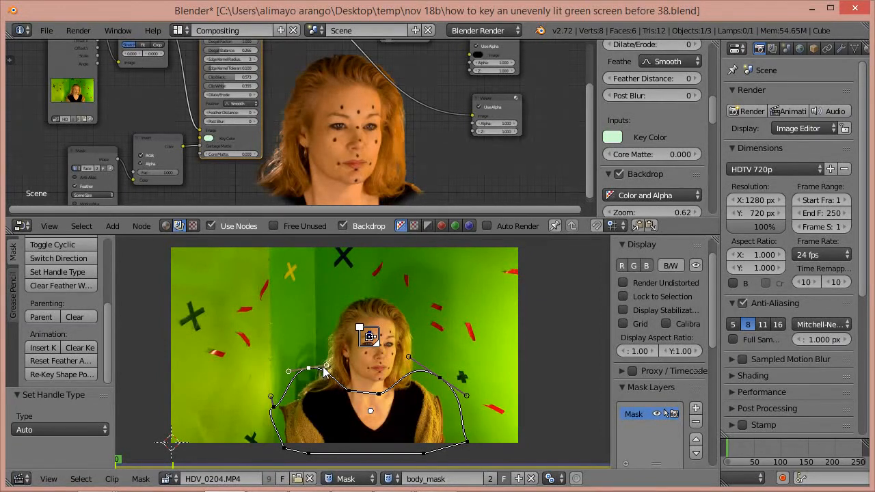
left_click_drag(283, 372, 280, 375)
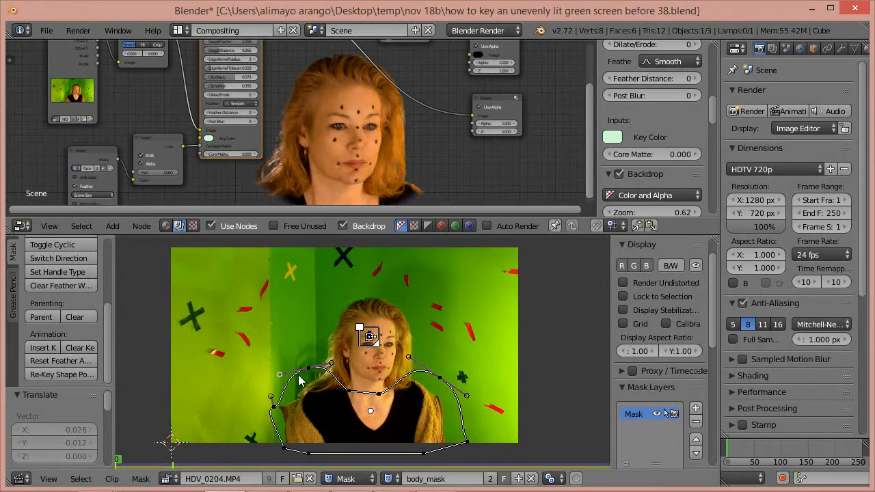
left_click_drag(306, 375, 305, 380)
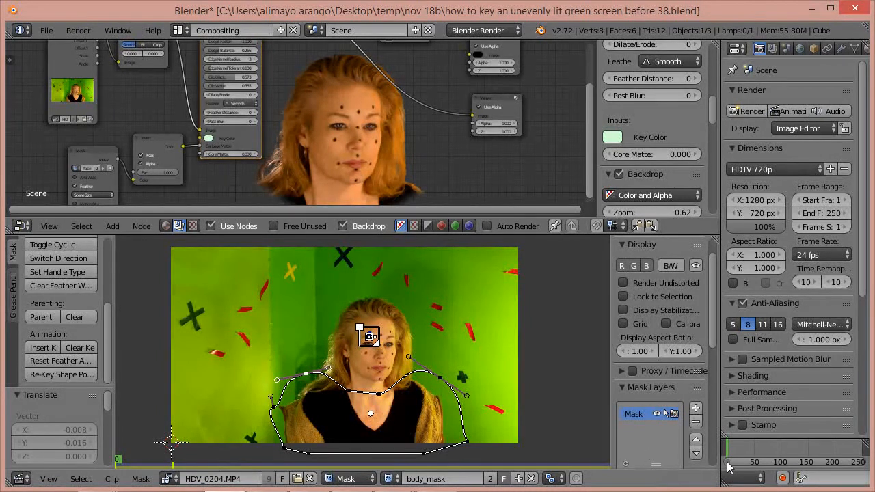
mouse_move(734, 448)
left_mouse_down()
mouse_move(861, 459)
mouse_move(762, 448)
mouse_move(726, 453)
left_mouse_up()
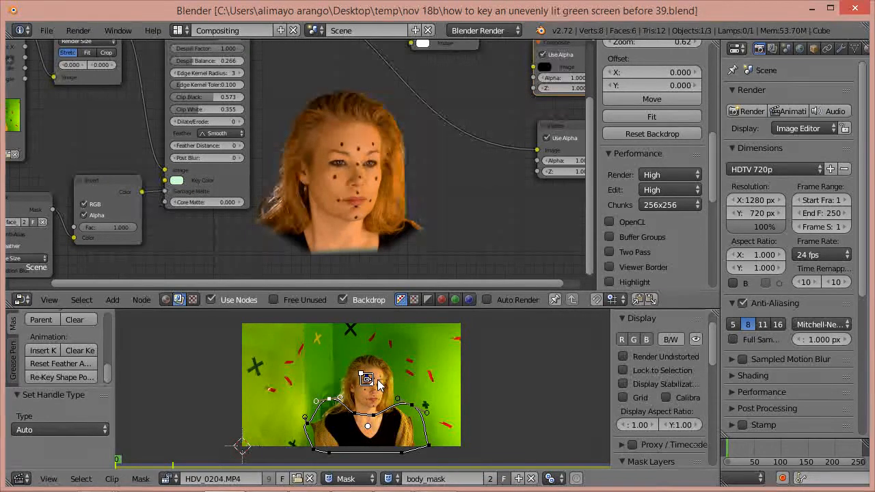
Deselect the forehead track in Tracking mode, then select all body_mask points in Mask mode
left_click(356, 482)
left_click(411, 431)
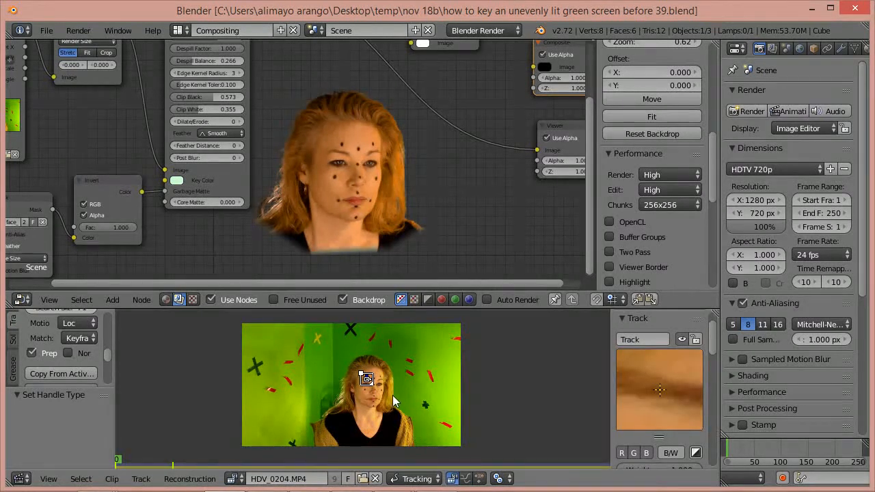
key("a")
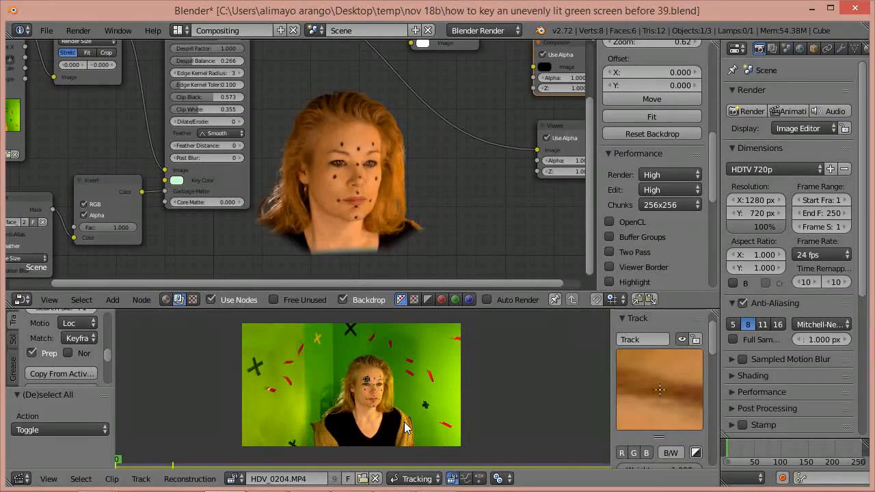
key("Tab")
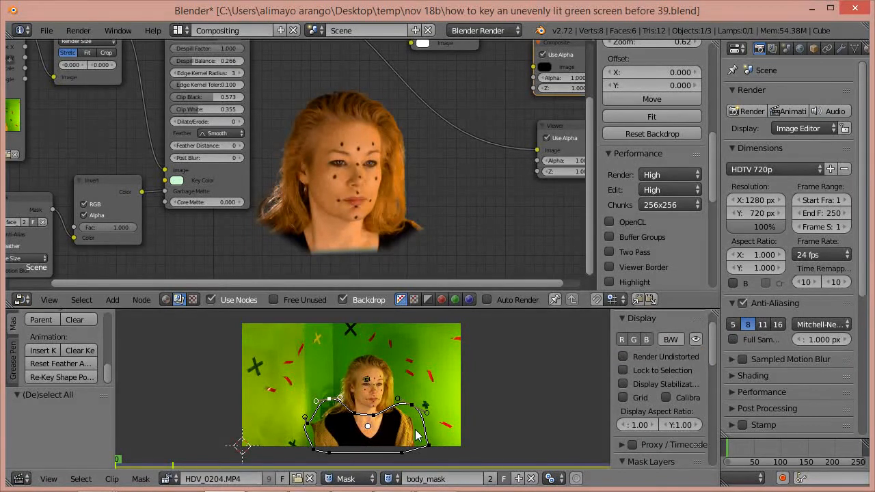
key("a")
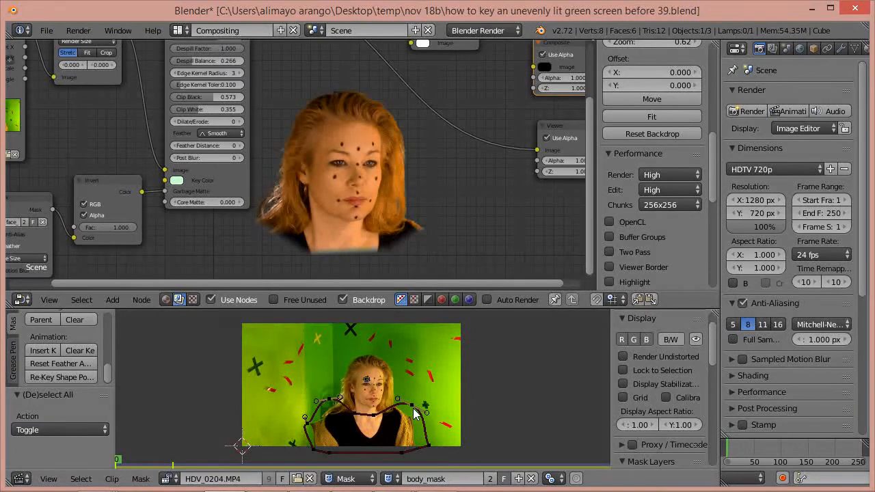
key("a")
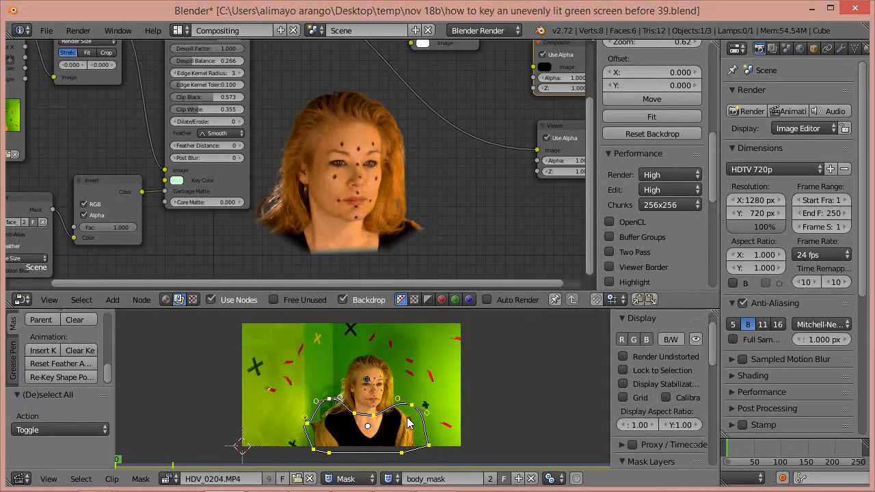
Select the forehead track in Tracking mode and parent the selected body_mask points to it in Mask mode
key("Tab")
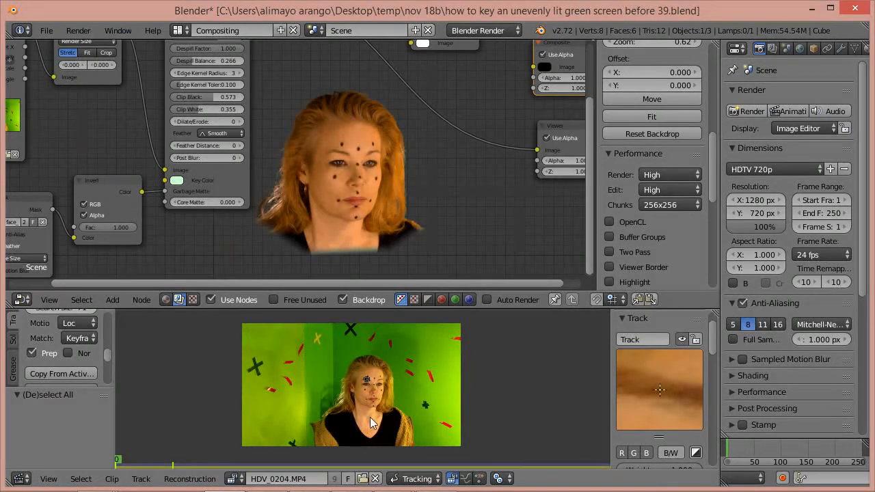
right_click(367, 380)
key("Tab")
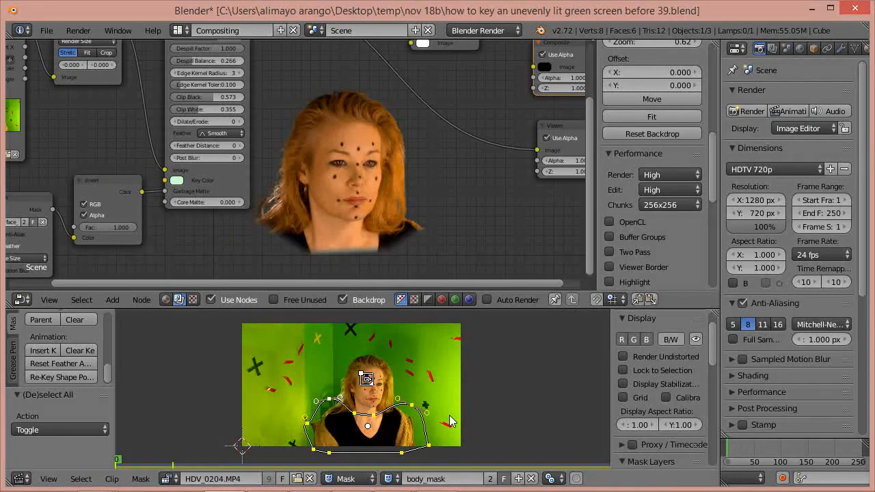
key("ctrl+p")
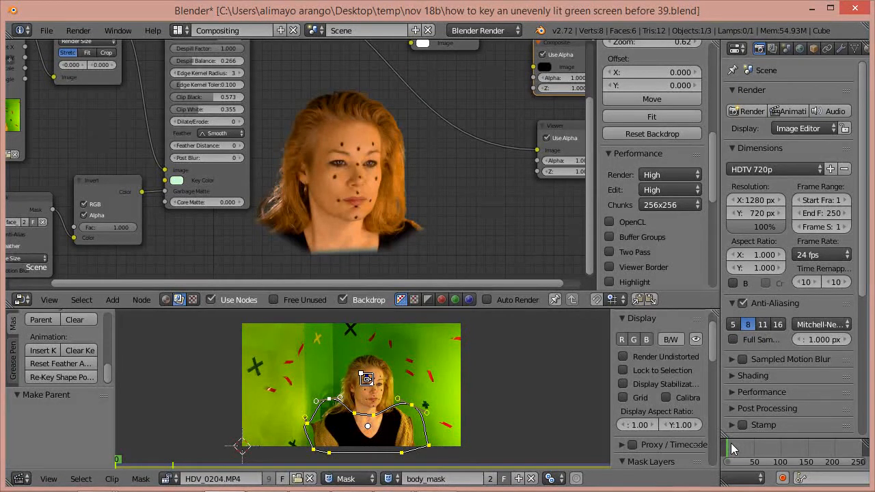
Review the body mask through frame 130, enable automatic keyframing, and nudge all body_mask points slightly at frame 0 to key them
left_click_drag(729, 447, 730, 472)
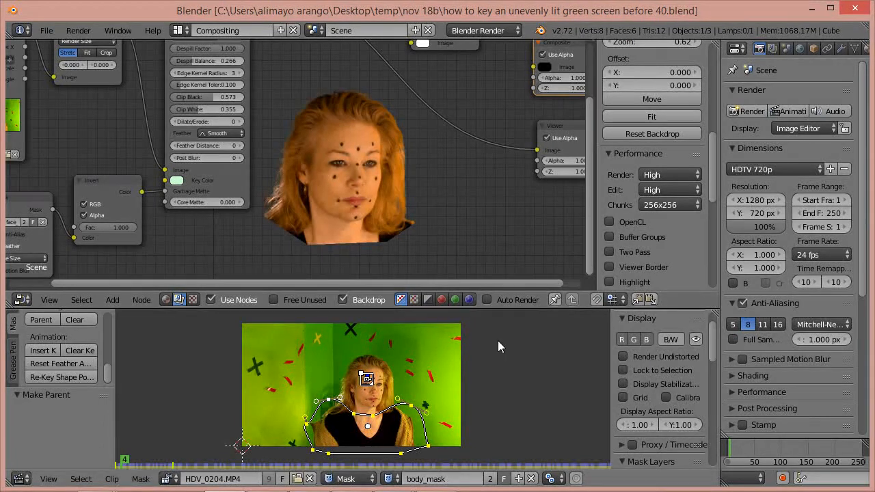
left_click_drag(736, 447, 798, 460)
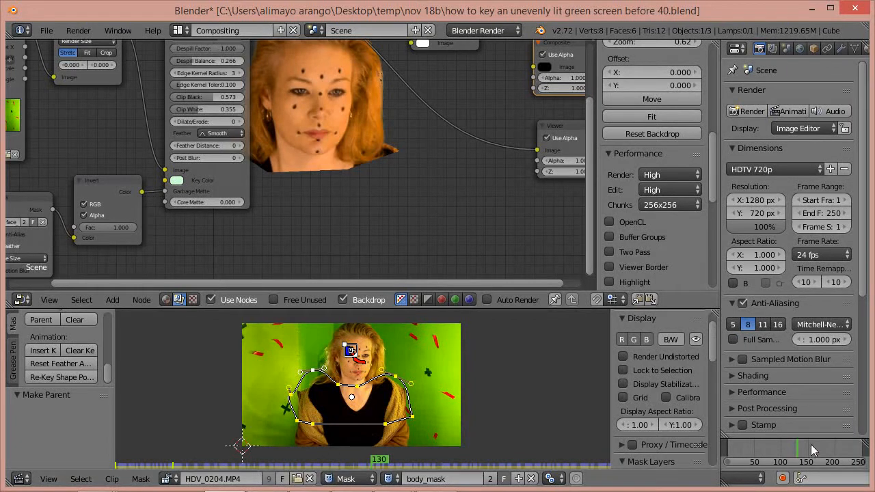
left_click_drag(801, 453, 728, 452)
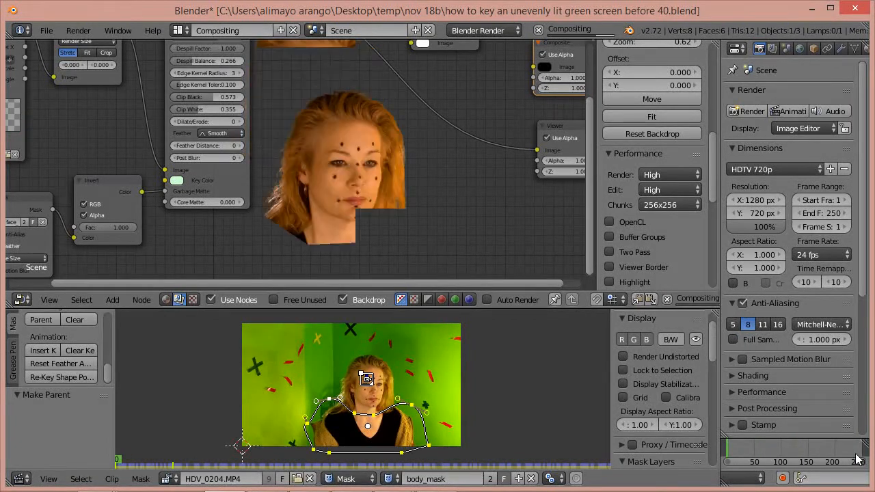
left_click(782, 479)
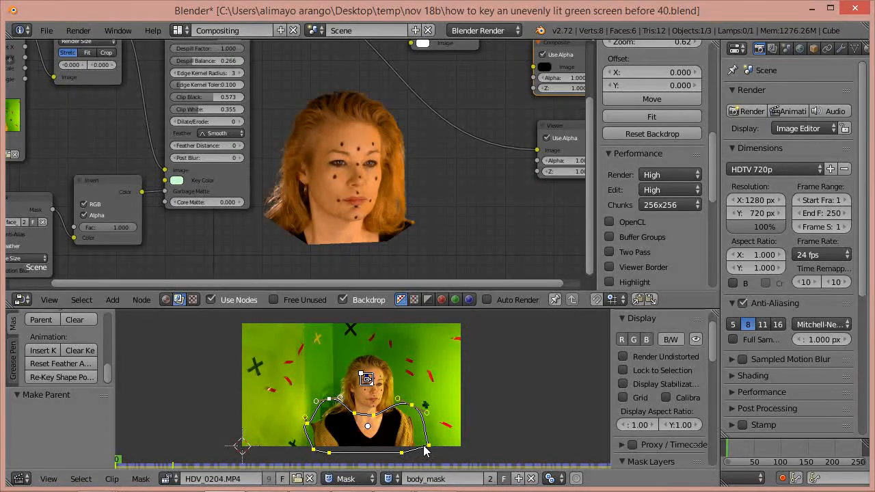
key("g")
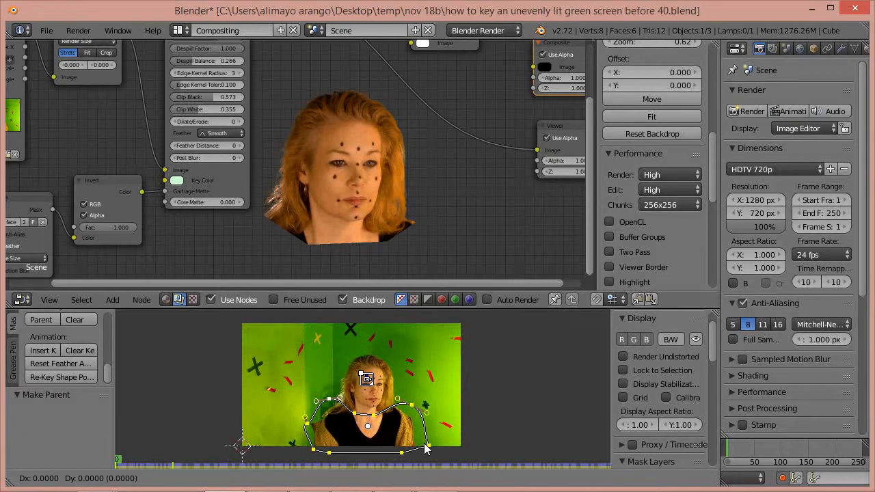
left_click(427, 448)
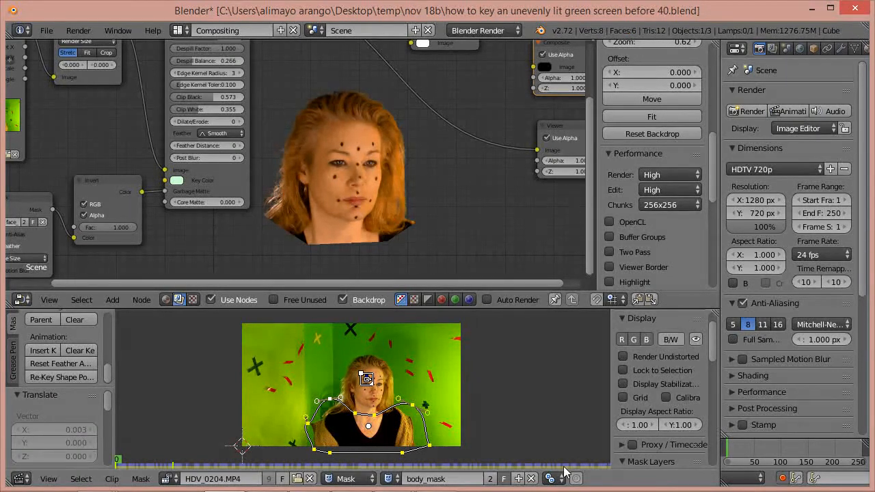
Enlarge the clip editor, then move body_mask's two lower corner points below the footage's bottom edge at frame 24
left_click(731, 449)
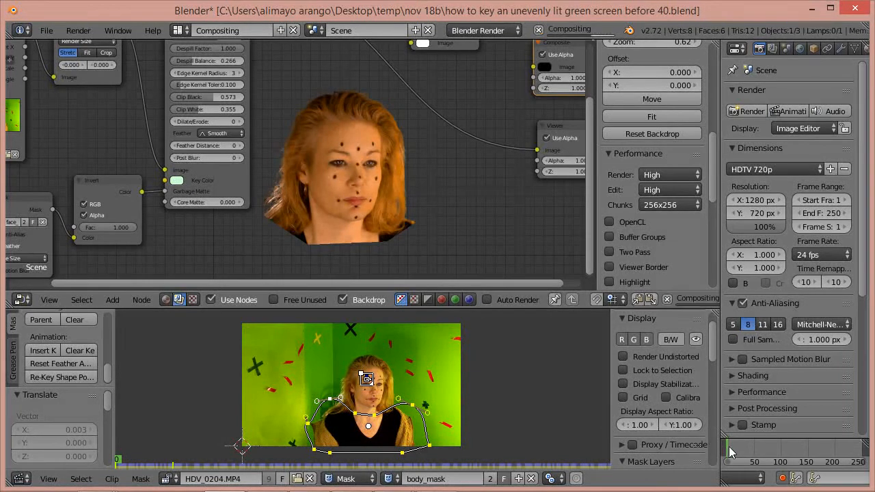
left_click_drag(732, 446, 742, 446)
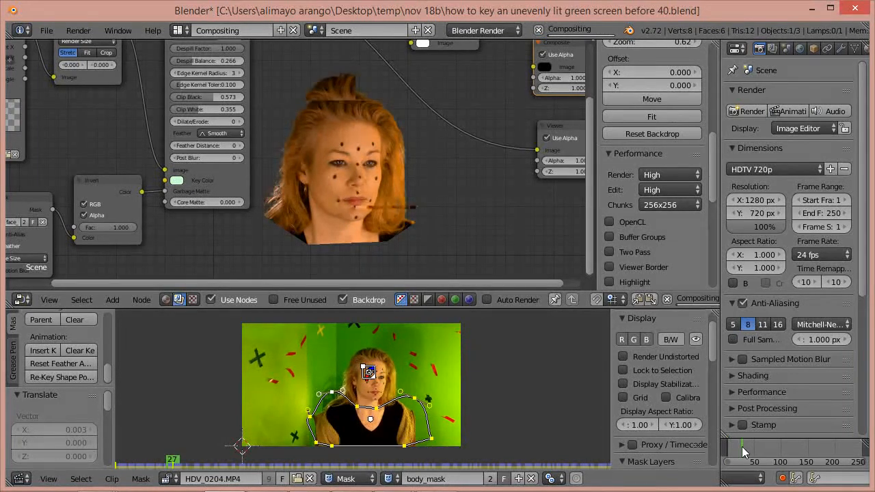
left_click_drag(742, 447, 739, 448)
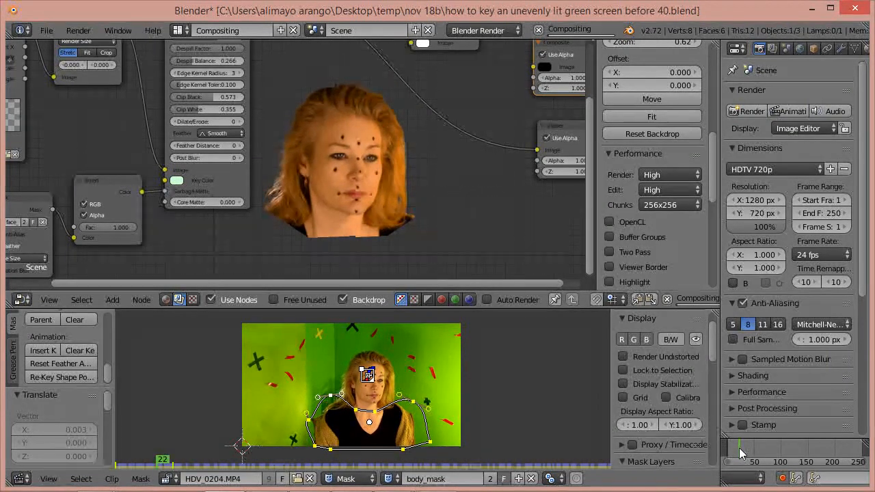
left_click_drag(503, 309, 487, 198)
scroll(483, 304, "up", 2)
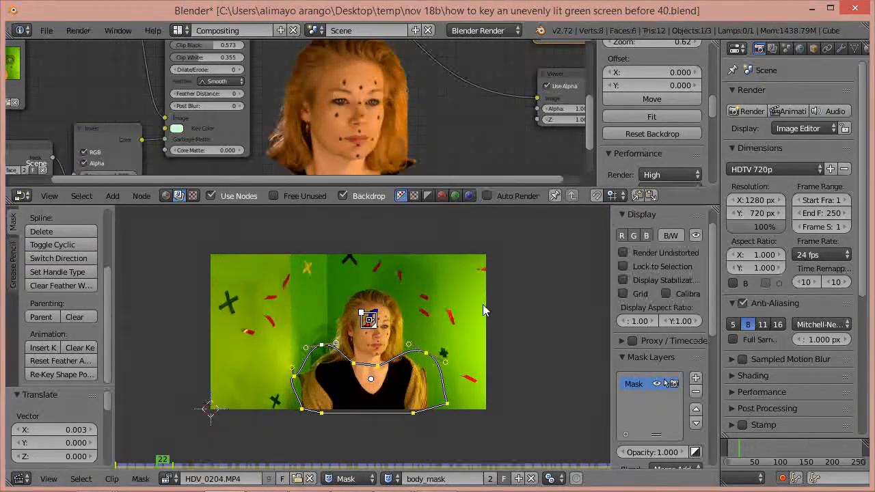
scroll(483, 307, "up", 1)
scroll(482, 307, "down", 1)
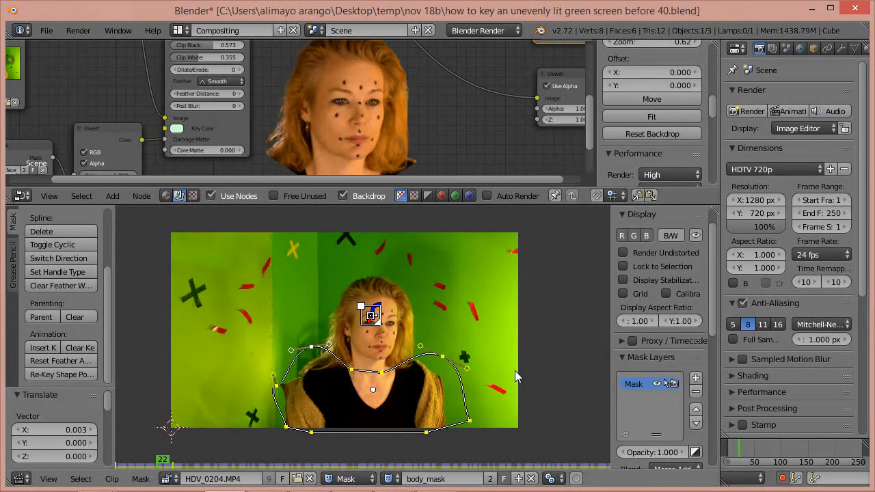
key("Right")
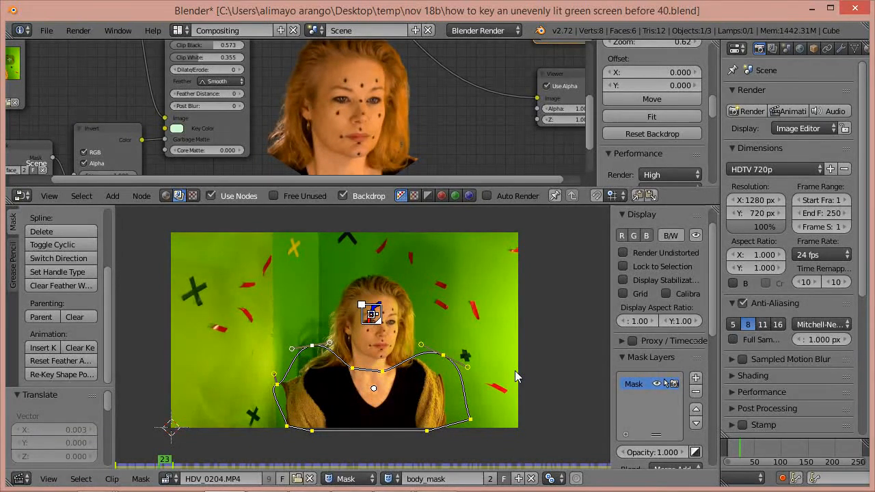
key("Right")
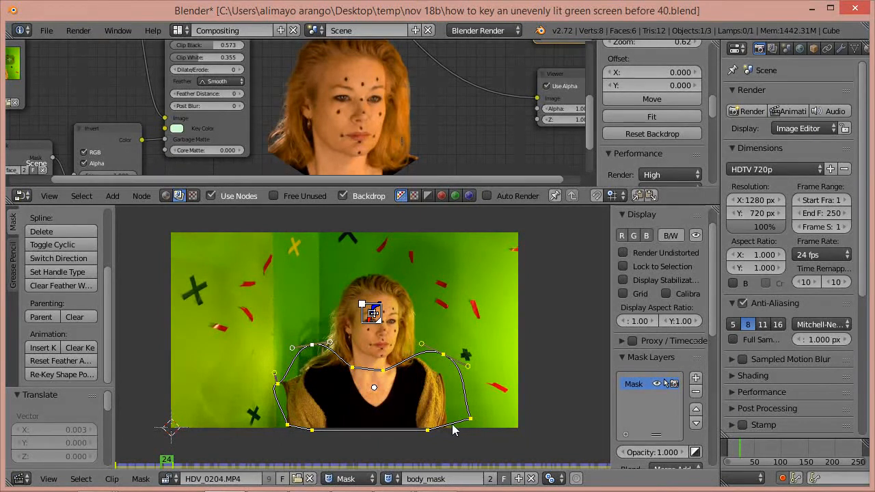
right_click(468, 422)
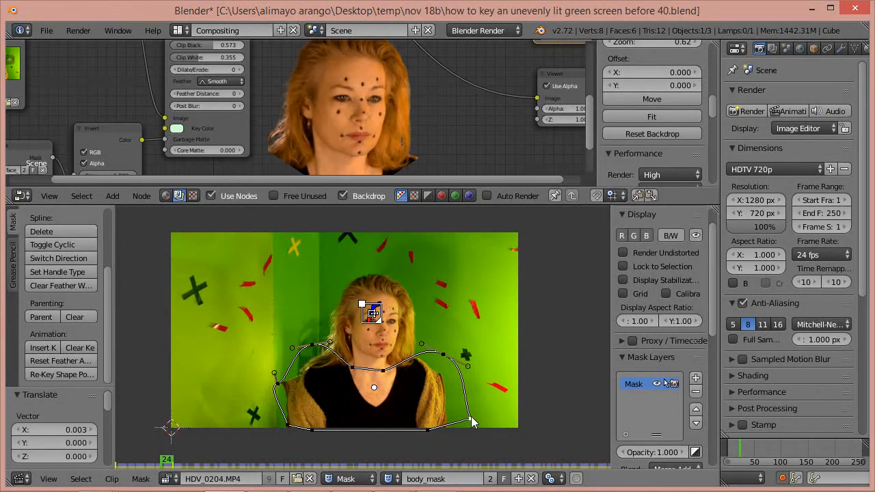
right_click_drag(472, 422, 470, 428)
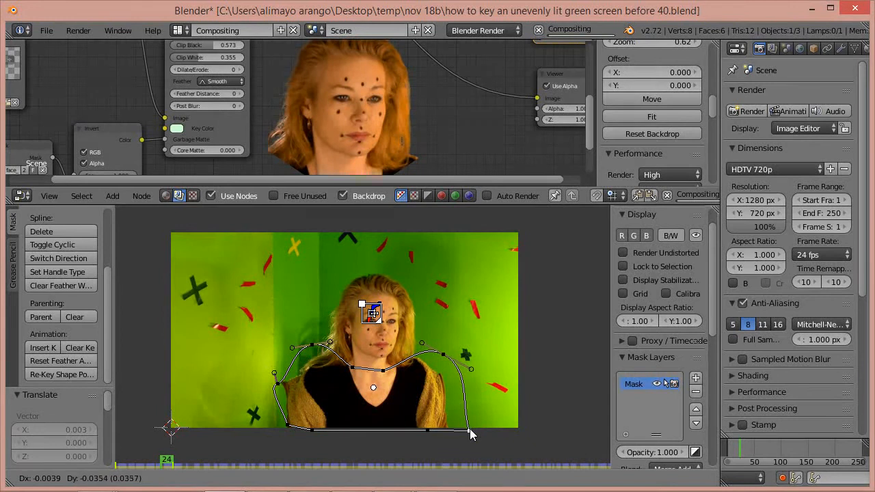
right_click_drag(289, 426, 289, 433)
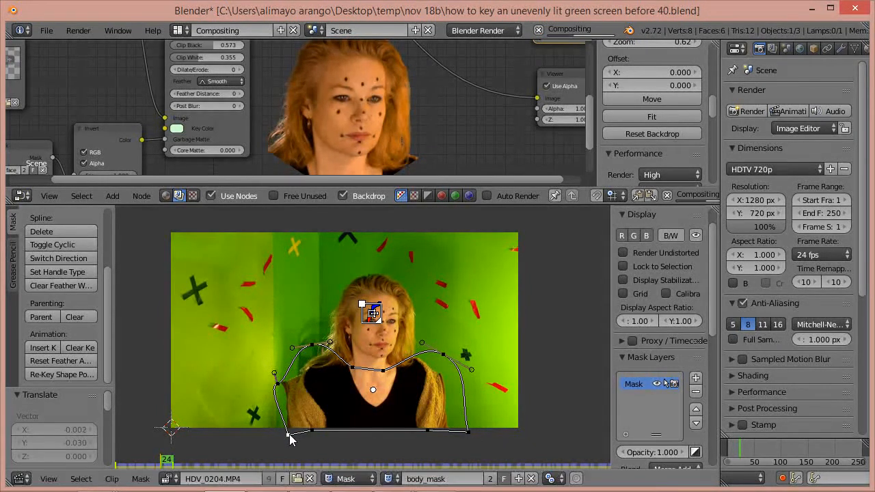
Select all four bottom points of body_mask and lower them beneath the footage's bottom edge at frame 32
key("Right")
key("Right")
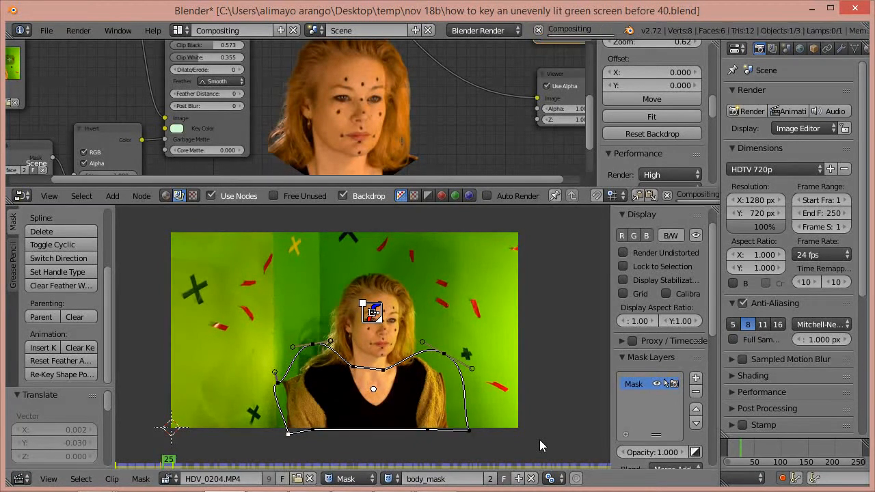
key("Right")
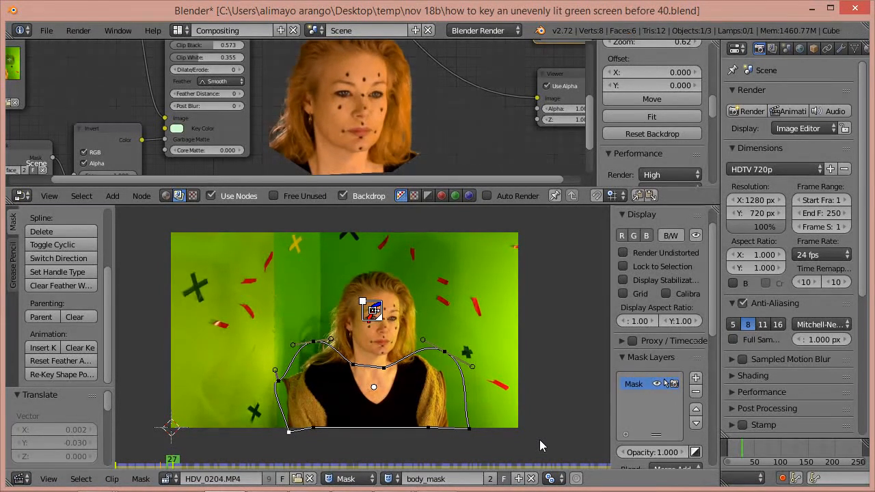
right_click(313, 427, "shift")
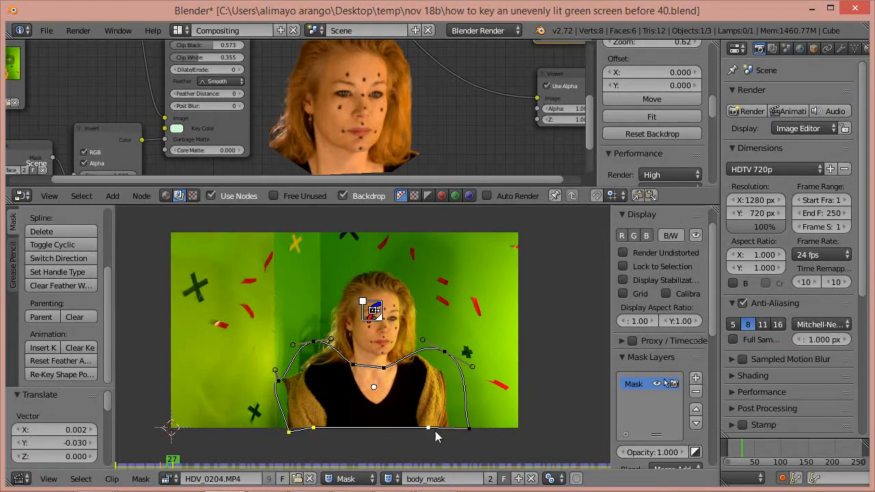
right_click(469, 429, "shift")
key("Right")
key("Right")
key("Right")
key("Right")
key("Right")
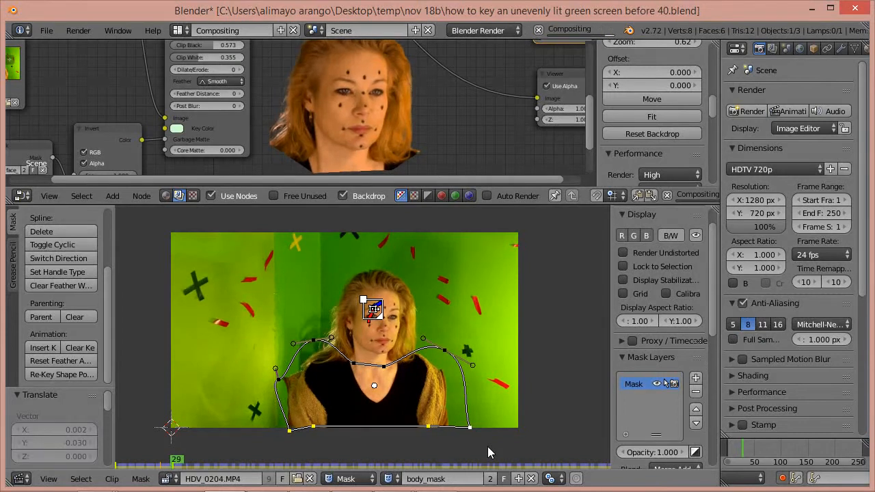
key("g")
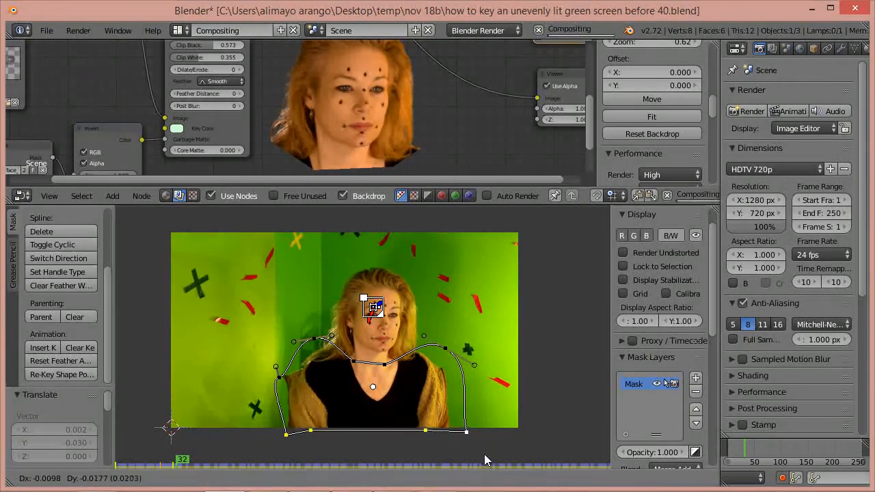
left_click(481, 458)
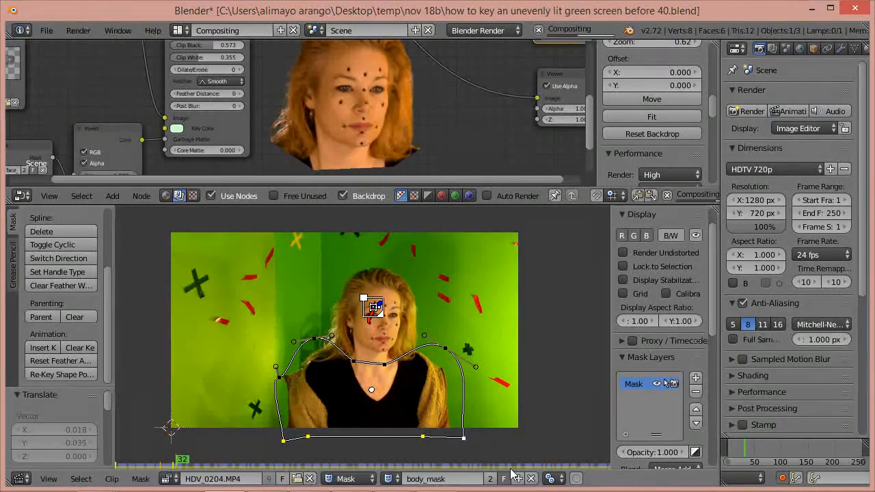
Lower body_mask's four bottom points at frame 99, then move the bottom corner on the image's right outward at frame 104
left_click(753, 456)
left_click_drag(753, 456, 782, 445)
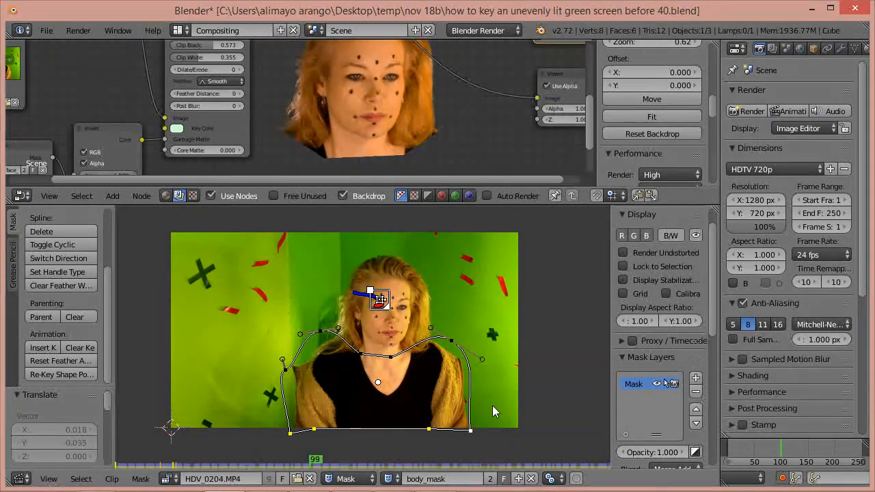
key("g")
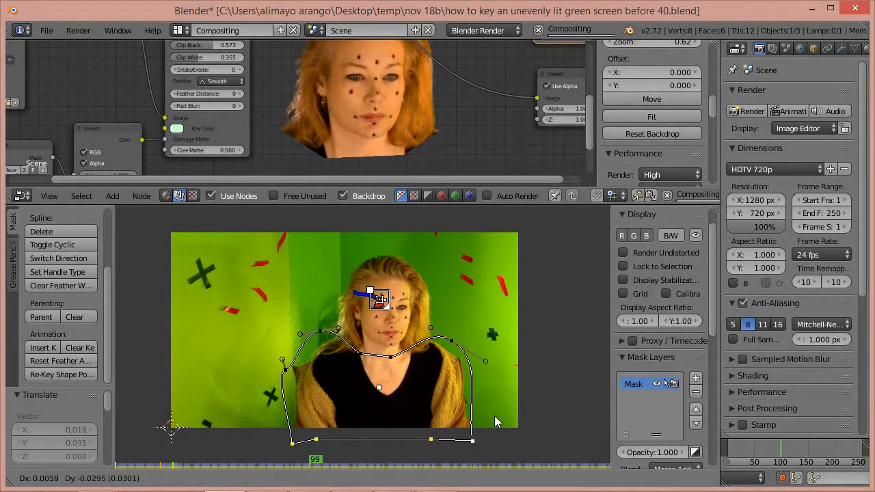
left_click(495, 417)
left_click_drag(782, 443, 783, 445)
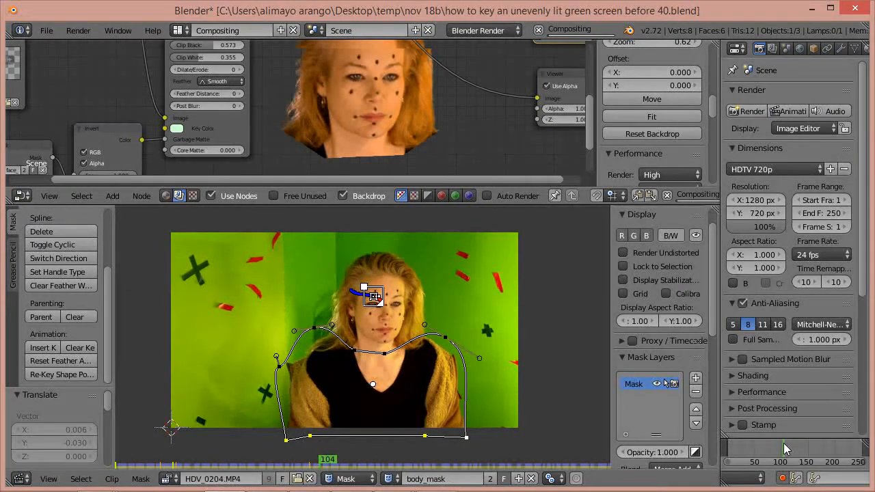
key("g")
left_click(479, 440)
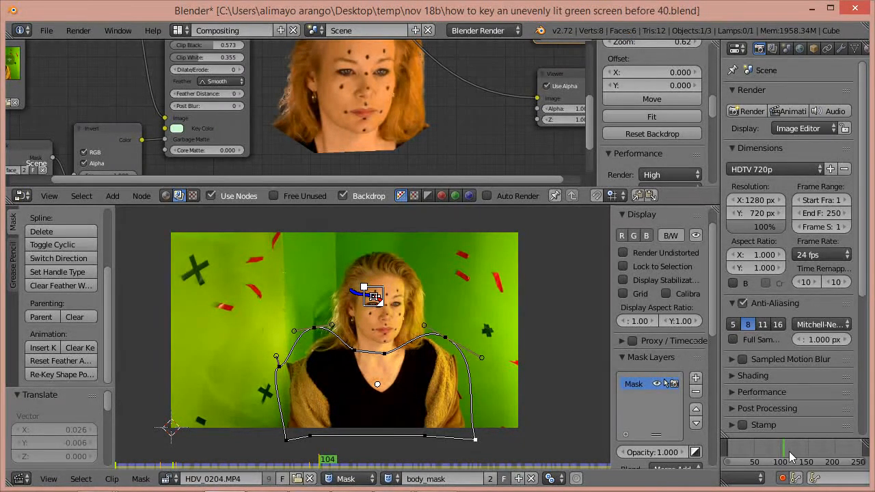
At frame 124, lower body_mask's four bottom points well below the footage and move the bottom corner on the image's right outward
left_click_drag(786, 450, 794, 449)
left_click(403, 429, "shift")
left_click(287, 430, "shift")
left_click(287, 429, "shift")
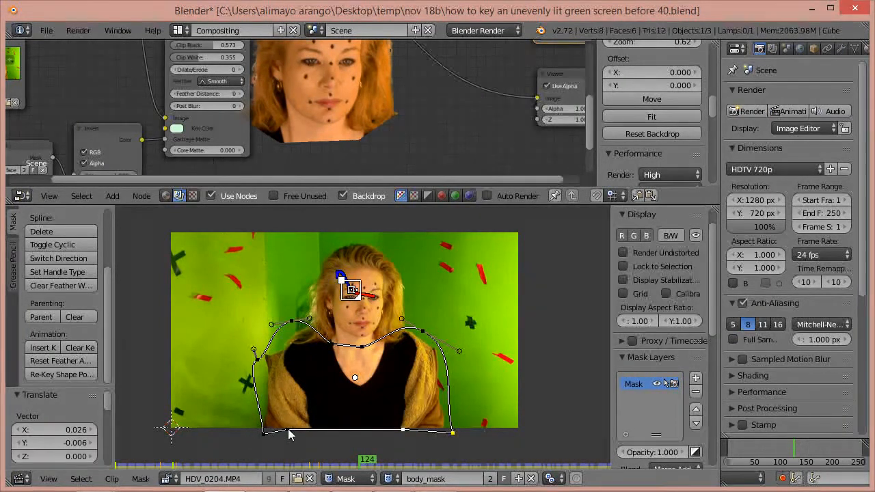
key("g")
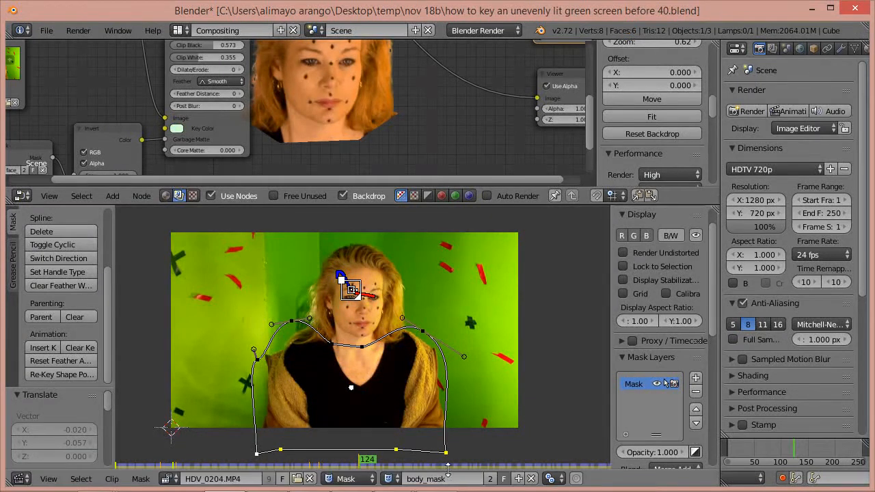
left_click(446, 453)
key("g")
left_click(465, 451)
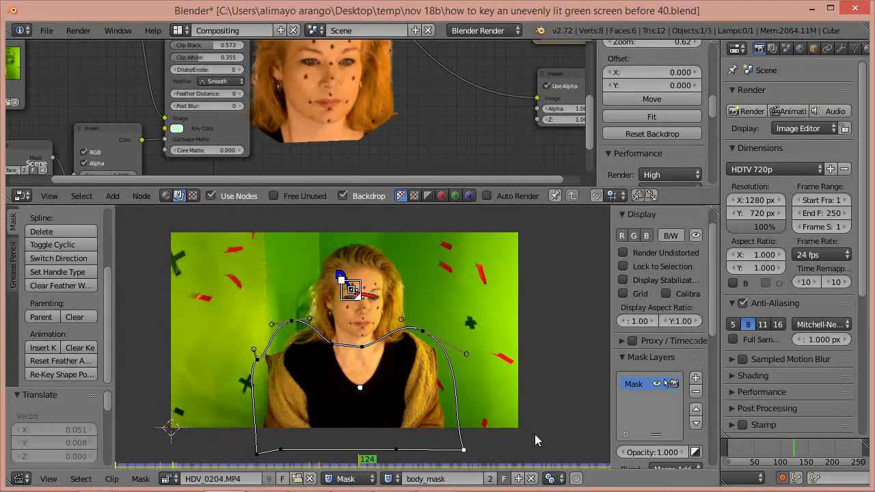
Move body_mask's shoulder point on the image's right up and outward at frame 189, then further outward at frame 218
left_click_drag(799, 456, 830, 459)
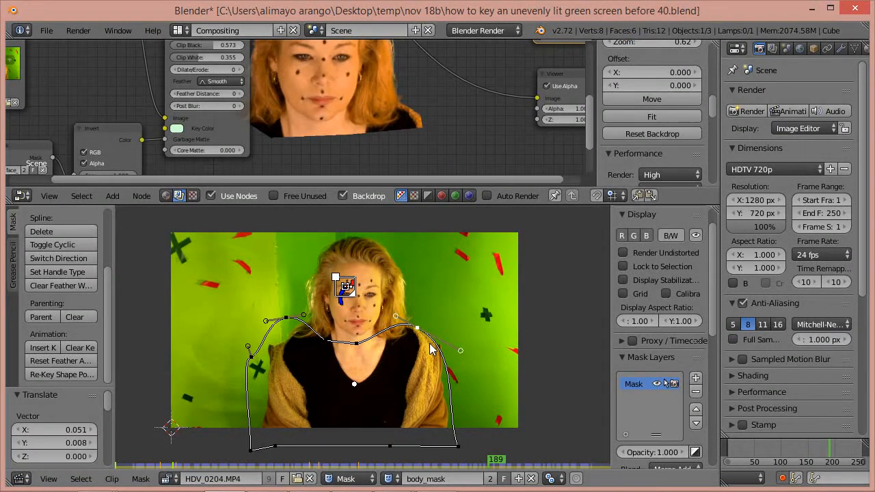
key("g")
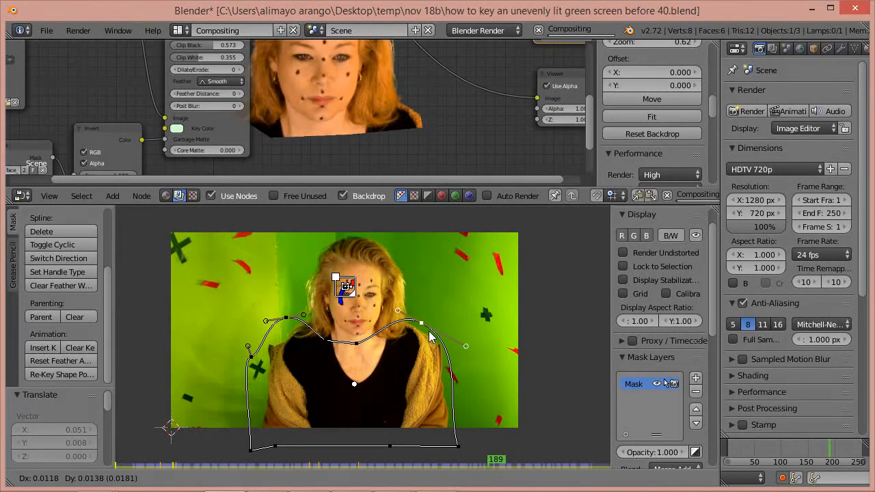
left_click(428, 330)
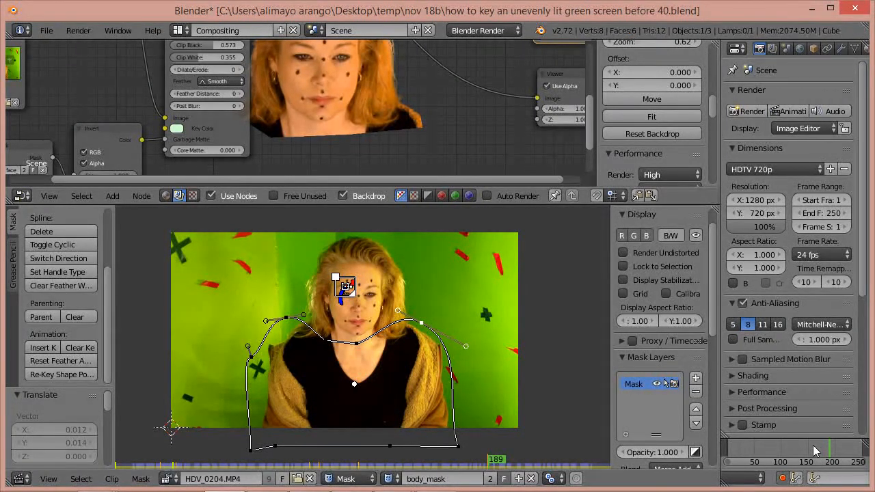
left_click_drag(829, 453, 848, 459)
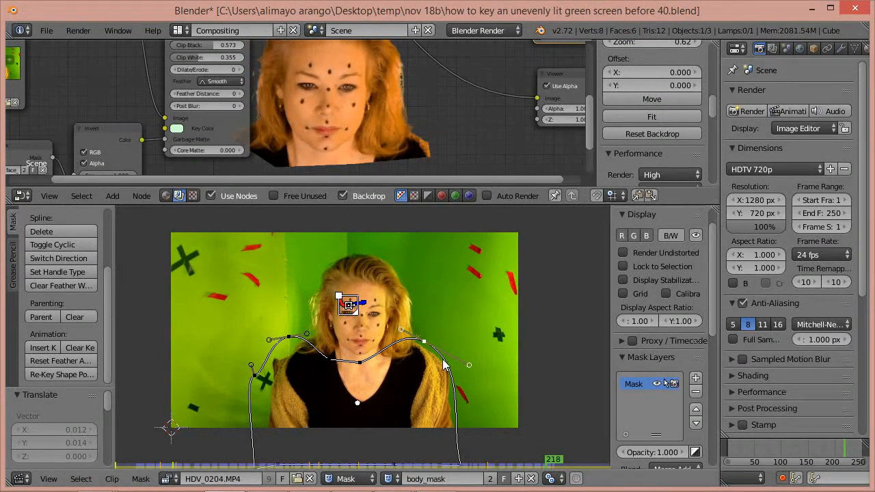
left_click_drag(425, 349, 432, 349)
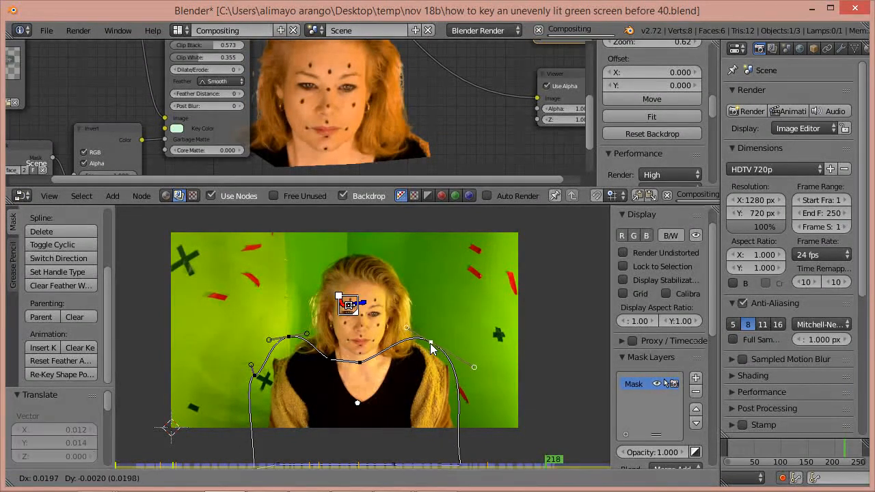
left_click(851, 451)
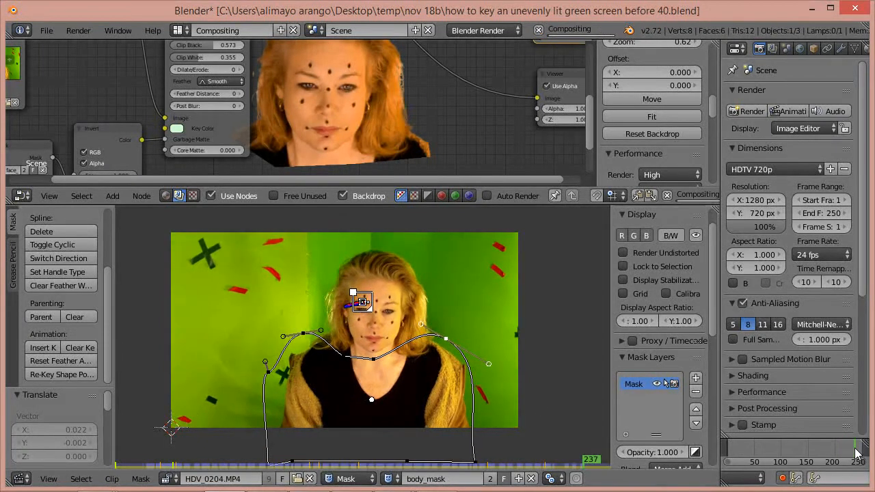
Return to frame 0 and enlarge the compositing node area to show the whole node setup
left_click_drag(855, 449, 727, 451)
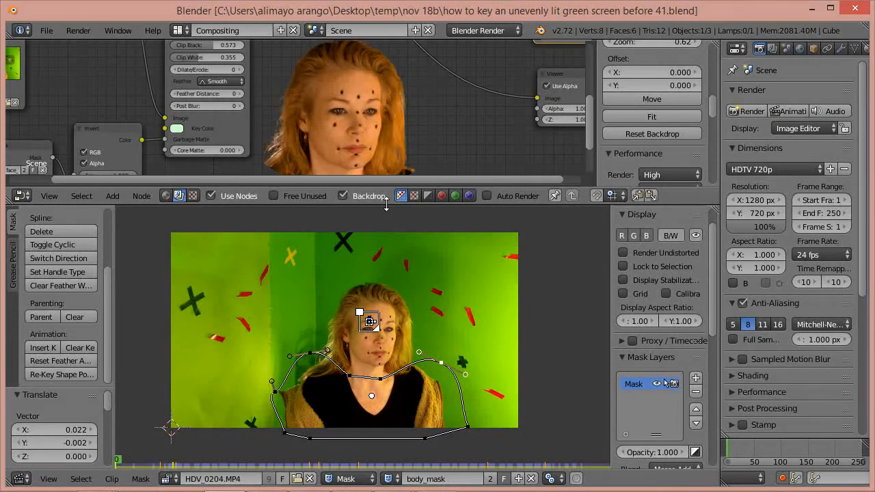
left_click_drag(386, 203, 402, 410)
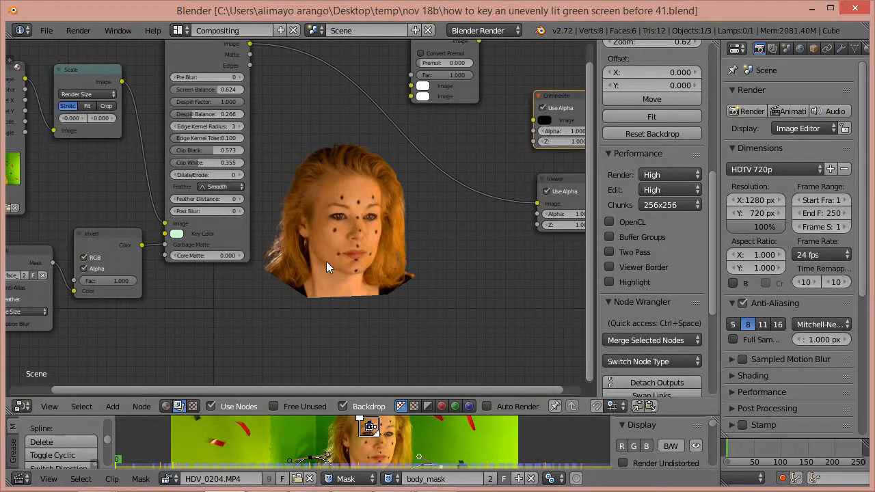
scroll(425, 288, "down", 2)
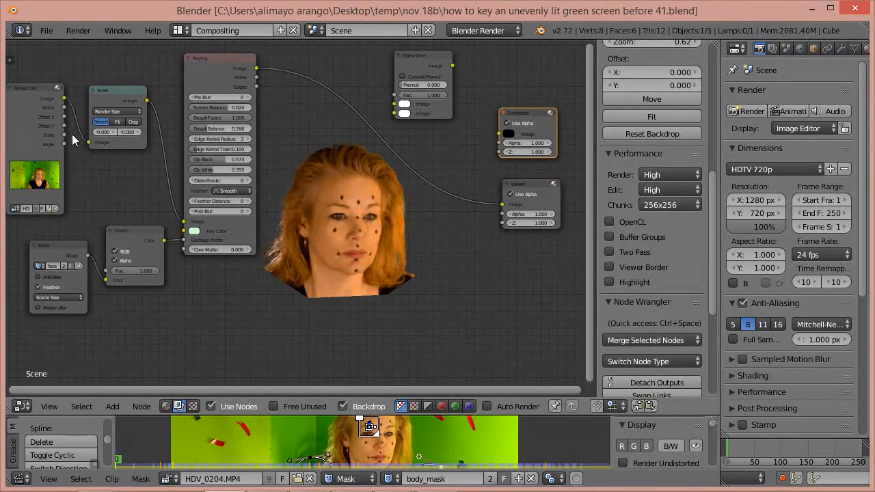
Move the existing Invert and Mask nodes up beneath Scale, and place a duplicate of the Movie Clip node below them
left_click_drag(68, 248, 77, 240)
left_click_drag(140, 232, 141, 178)
left_click_drag(81, 233, 103, 228)
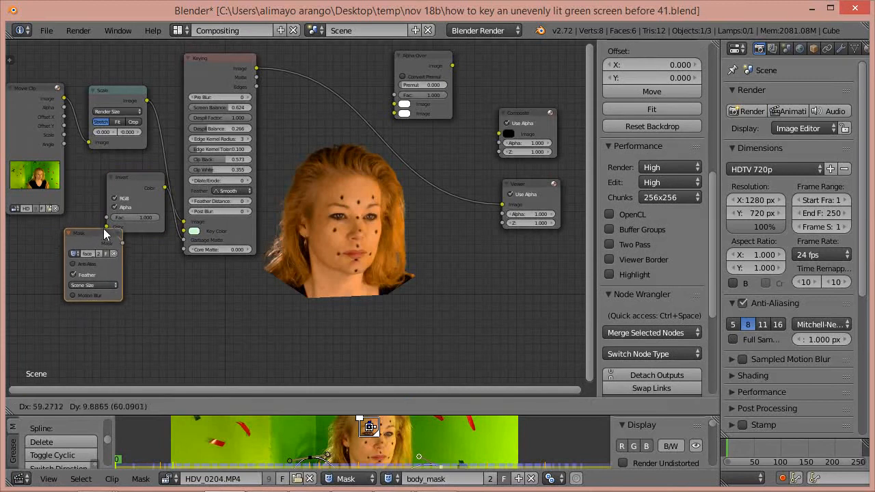
left_click(23, 98)
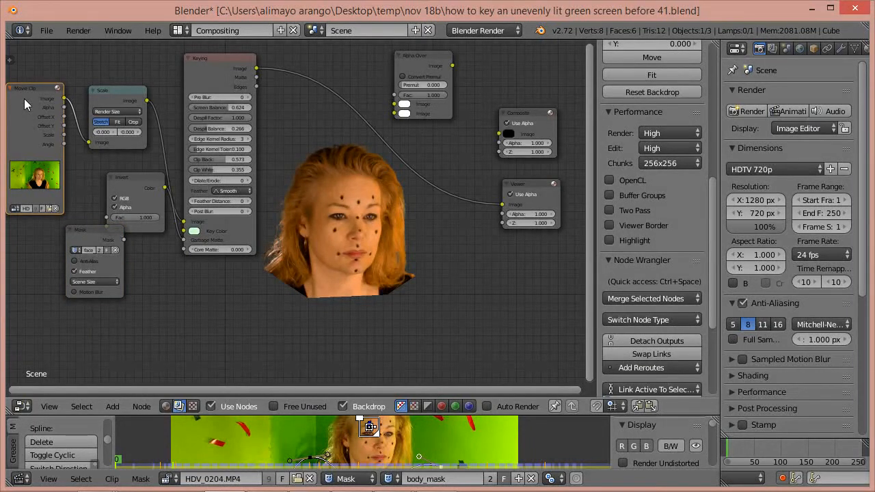
key("shift+d")
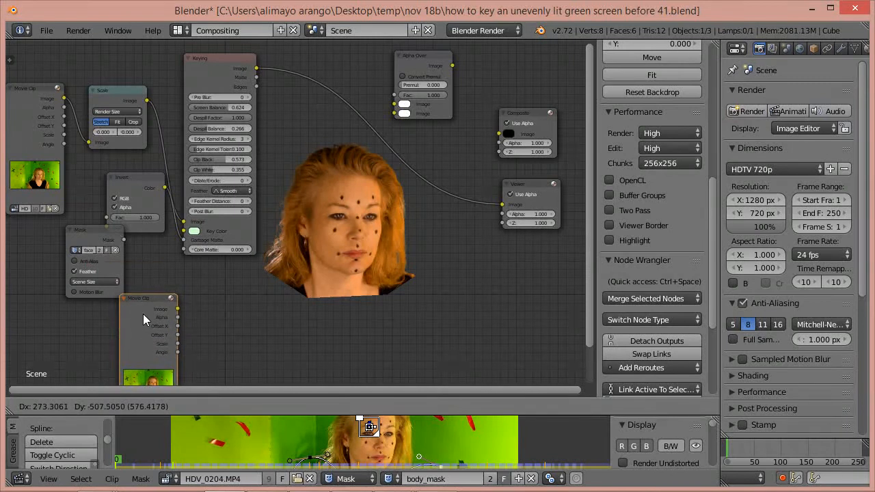
left_click(81, 328)
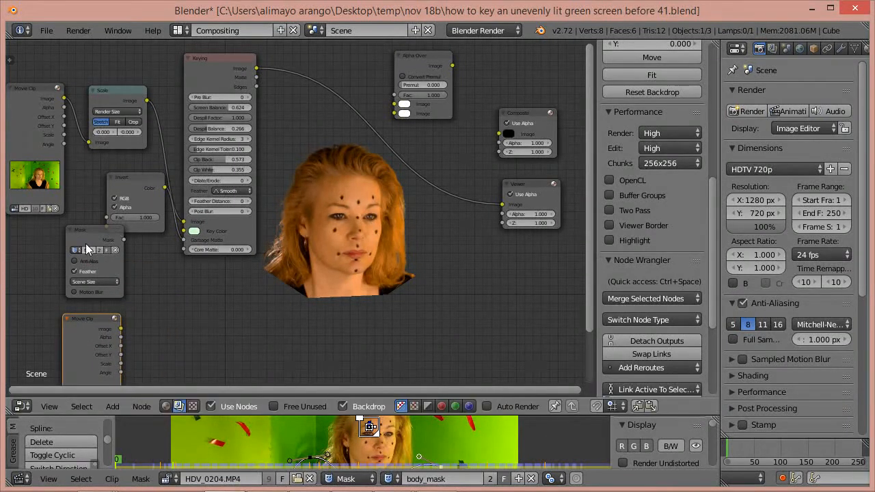
Duplicate the Mask and Invert nodes and place the copies side by side to the right of the duplicate Movie Clip
right_click(84, 233)
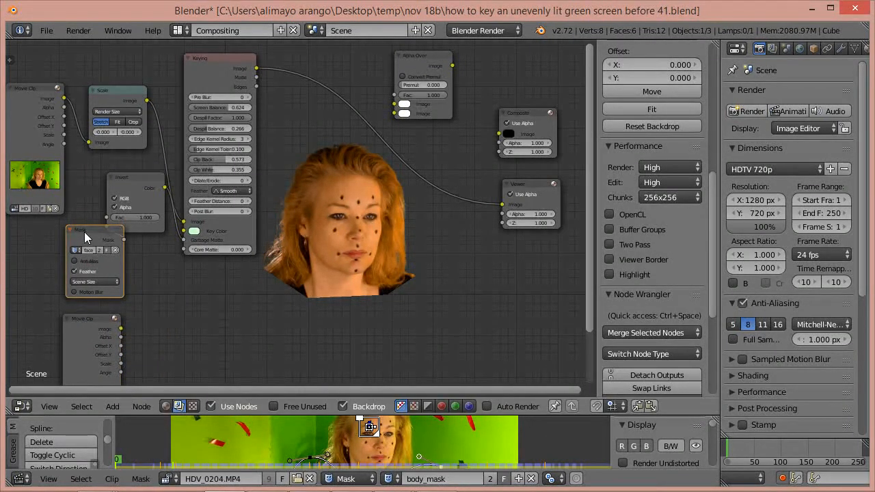
key("shift+d")
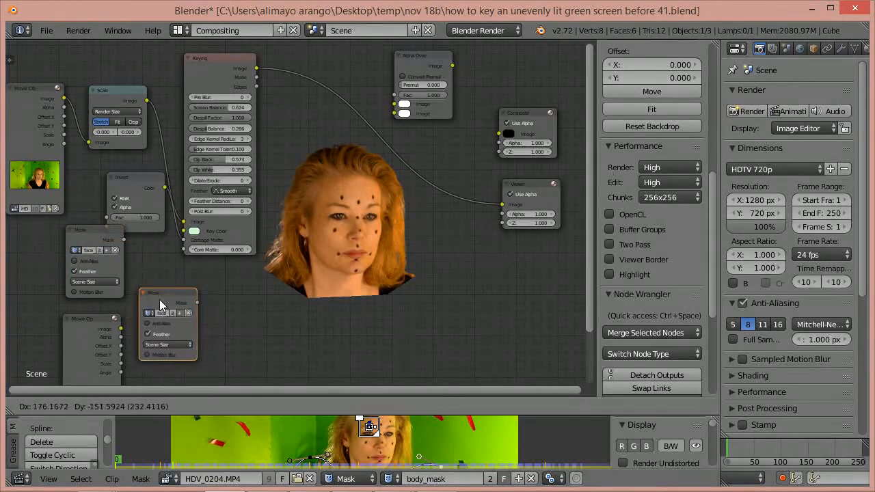
left_click(162, 313)
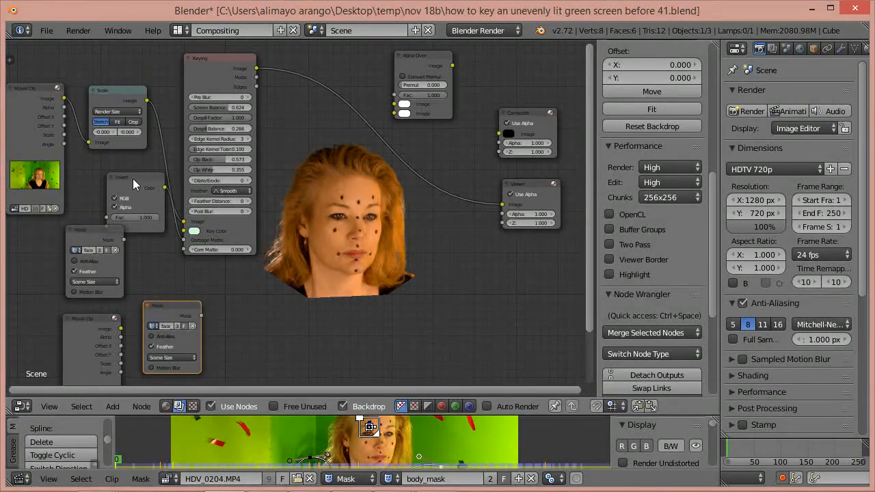
right_click(132, 175)
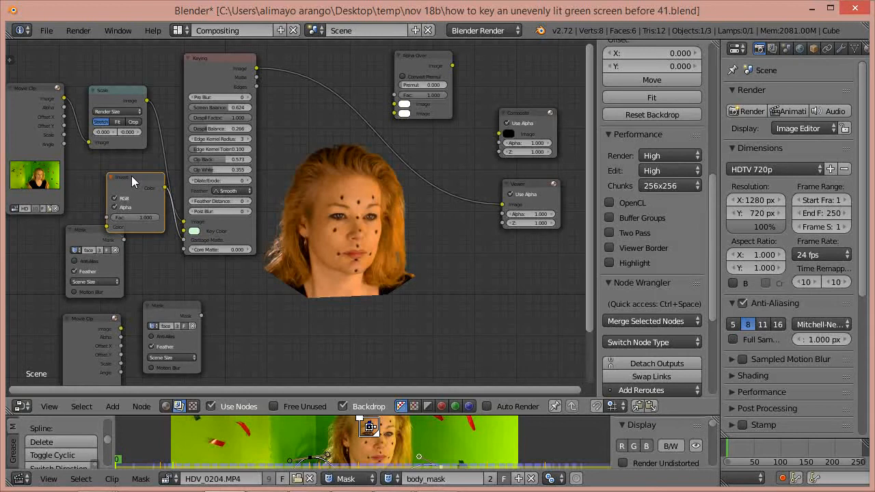
key("shift+d")
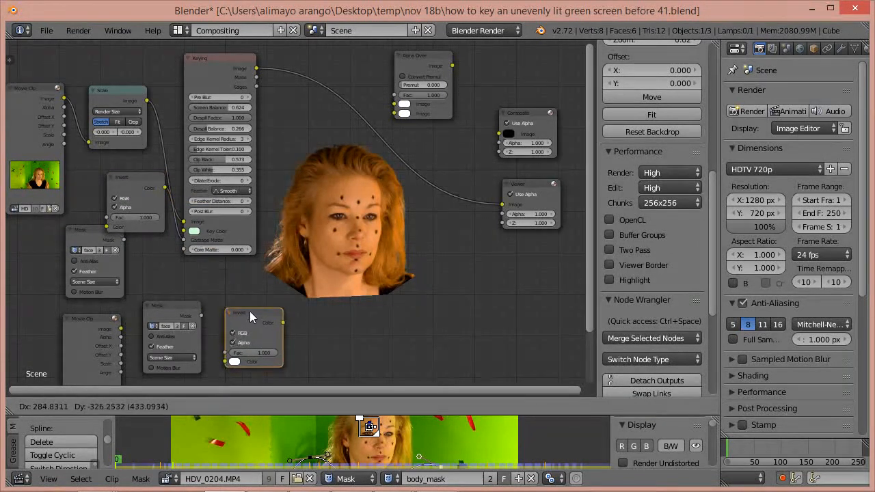
left_click(297, 318)
right_click_drag(173, 309, 229, 311)
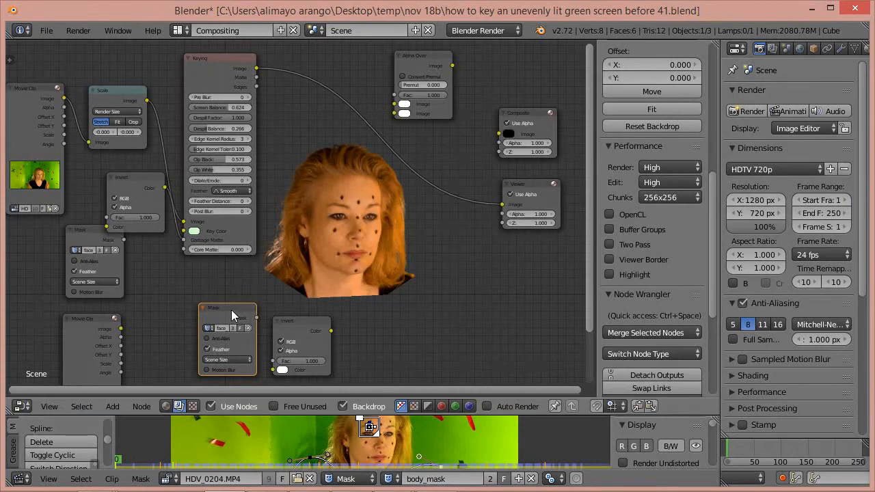
Duplicate the Scale node and place the copy between the duplicate Movie Clip and Mask nodes
right_click(112, 95)
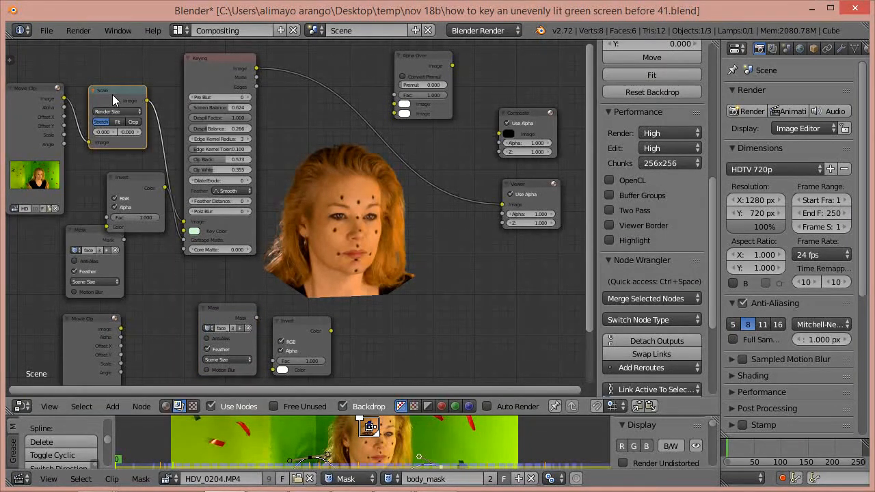
key("shift+d")
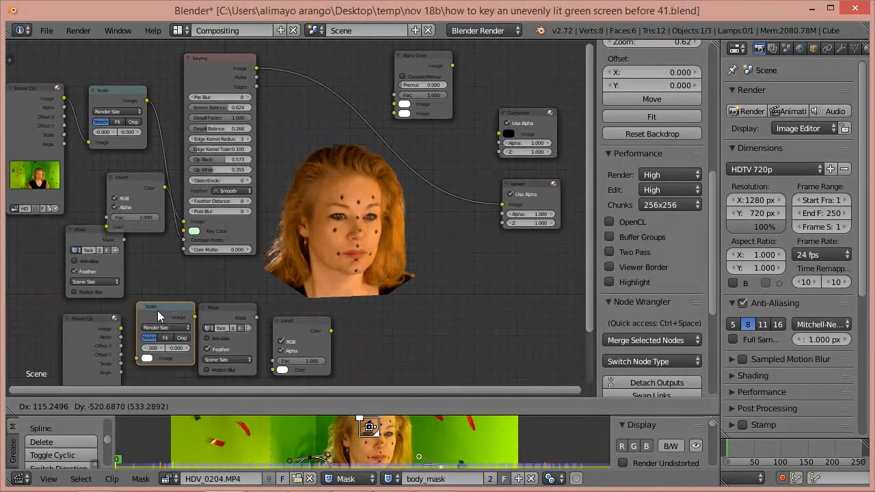
left_click(154, 311)
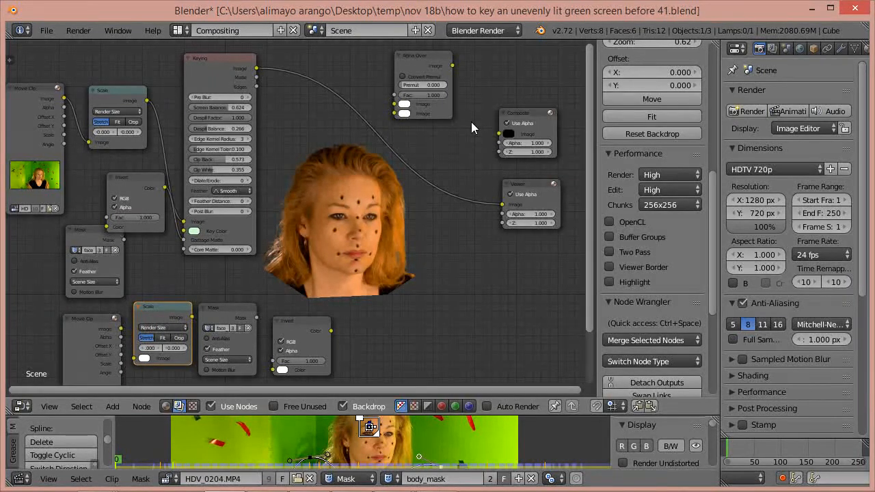
Shift Keying and the duplicate Invert, Mask and Scale nodes rightward, and move the original Mask, Invert and Movie Clip nodes upward for more room
left_click_drag(219, 72, 249, 64)
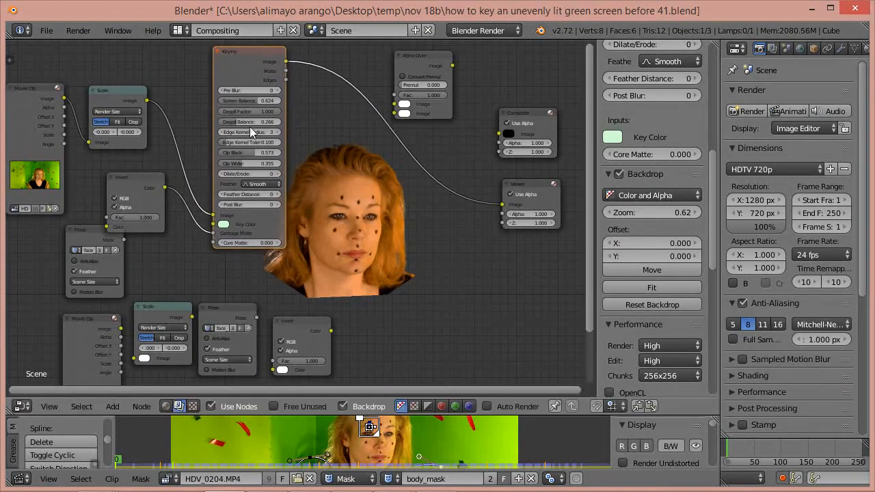
left_click_drag(299, 320, 381, 316)
left_click_drag(247, 305, 286, 293)
left_click_drag(161, 308, 188, 299)
left_click_drag(85, 229, 58, 194)
mouse_move(123, 188)
left_mouse_down()
mouse_move(134, 170)
mouse_move(120, 173)
left_mouse_up()
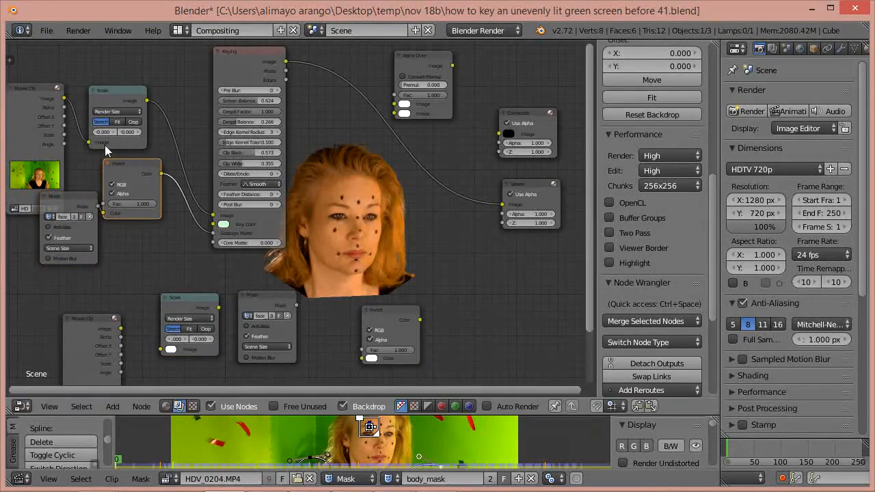
left_click_drag(29, 94, 29, 62)
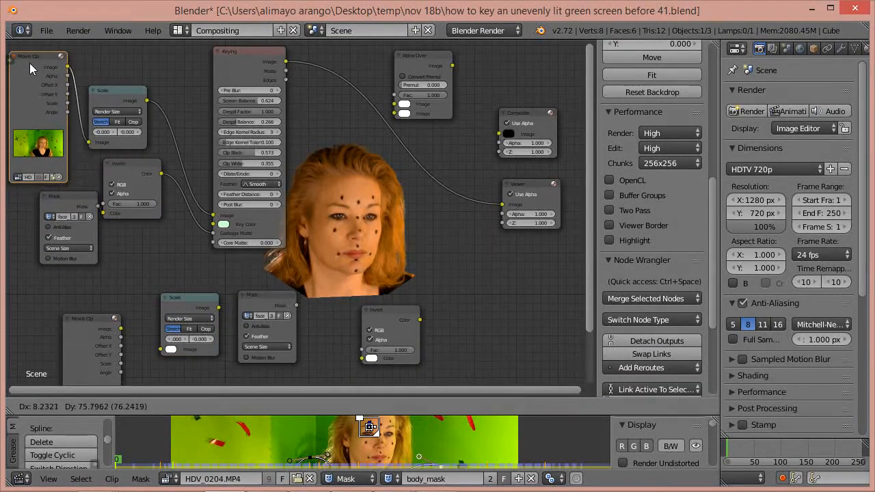
Raise the duplicate Movie Clip, move the duplicate Scale beside it, and link the clip's Image output to Scale's Image input
left_click_drag(87, 324, 86, 281)
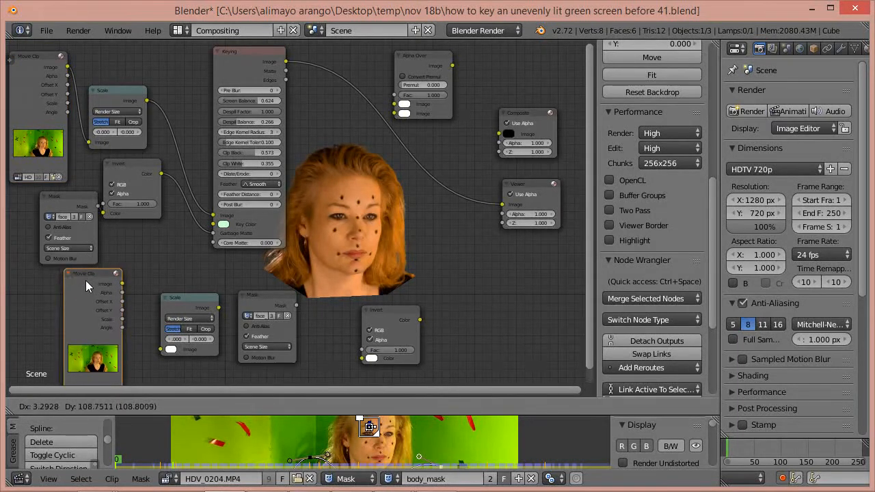
left_click_drag(180, 302, 155, 298)
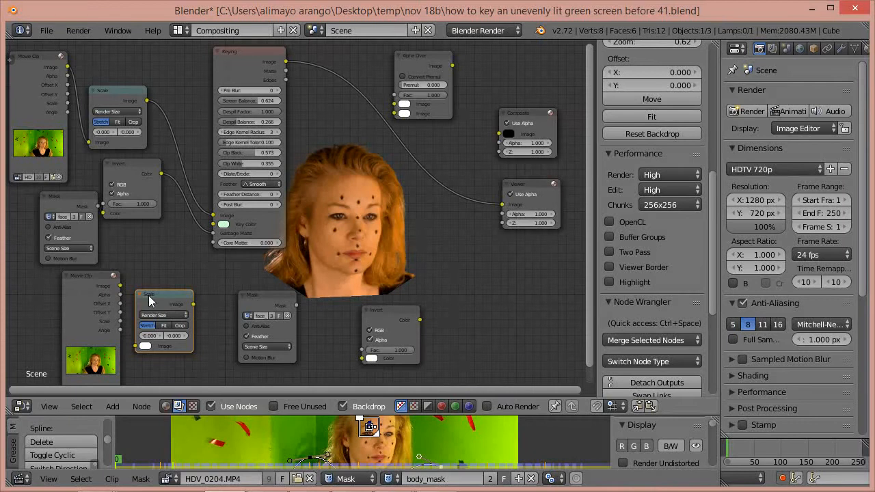
left_click_drag(118, 286, 137, 349)
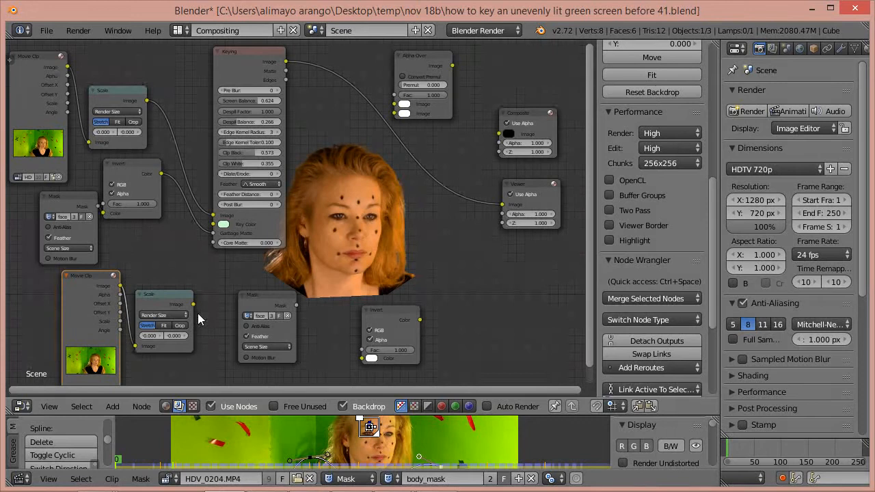
Move the duplicate Mask node closer to the duplicate Scale, and place a copy of the Keying node below the original Keying node
left_click_drag(254, 309, 216, 333)
left_click(243, 51)
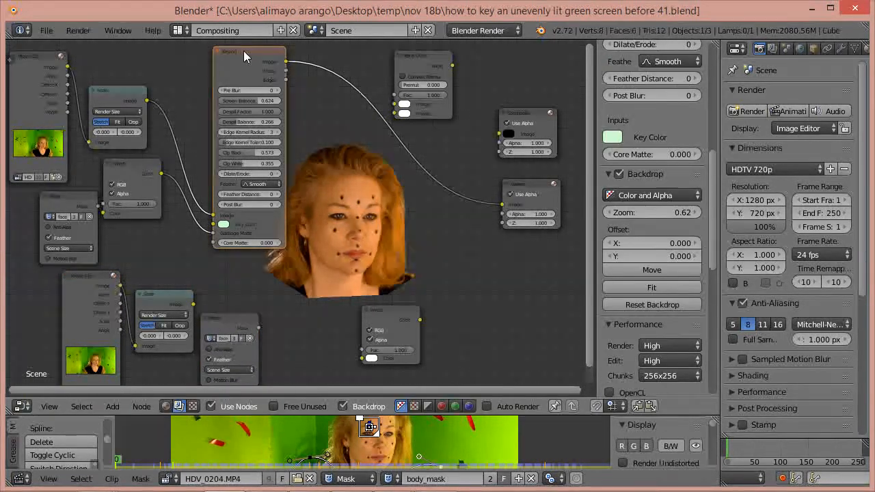
scroll(297, 280, "down", 1)
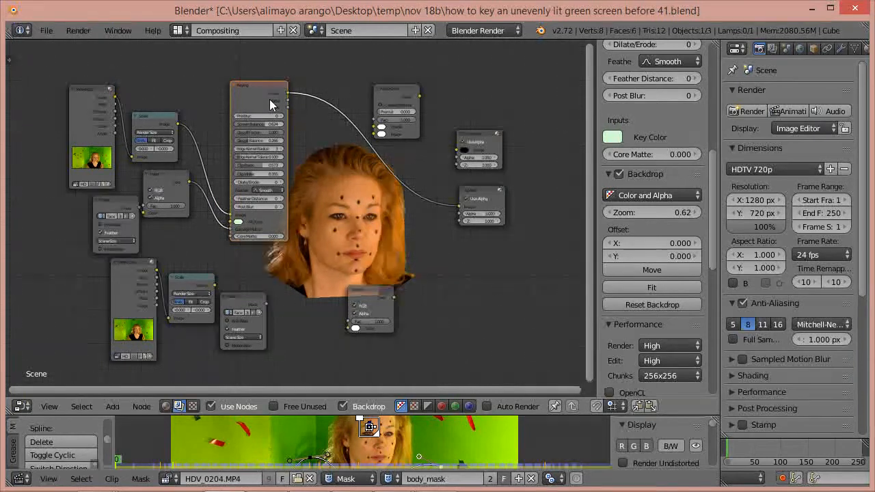
key("shift+d")
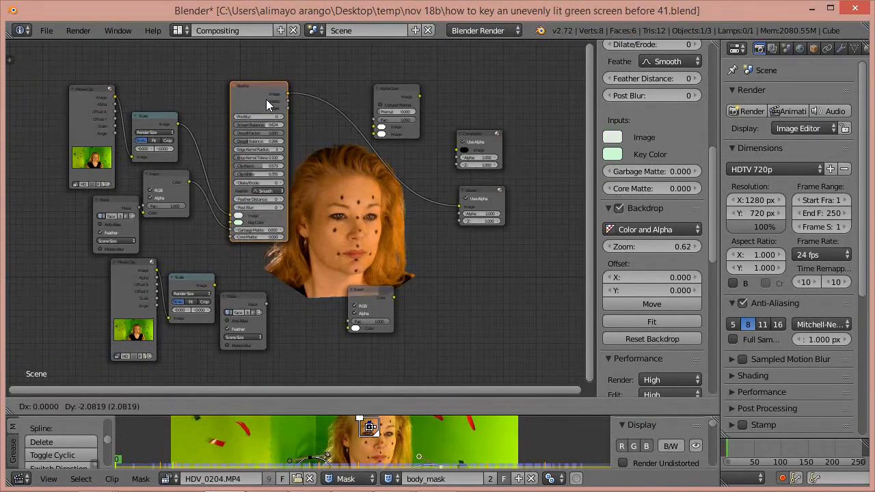
left_click(314, 280)
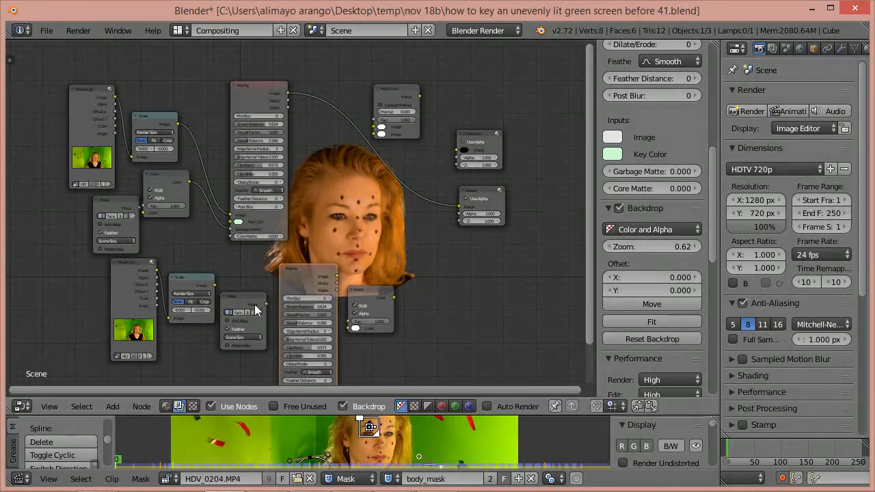
Move the duplicate Mask beneath the duplicate Scale, link that Scale's Image output to the duplicate Keying's Image input, and raise the Keying copy
left_click(229, 311)
left_click_drag(230, 312, 192, 349)
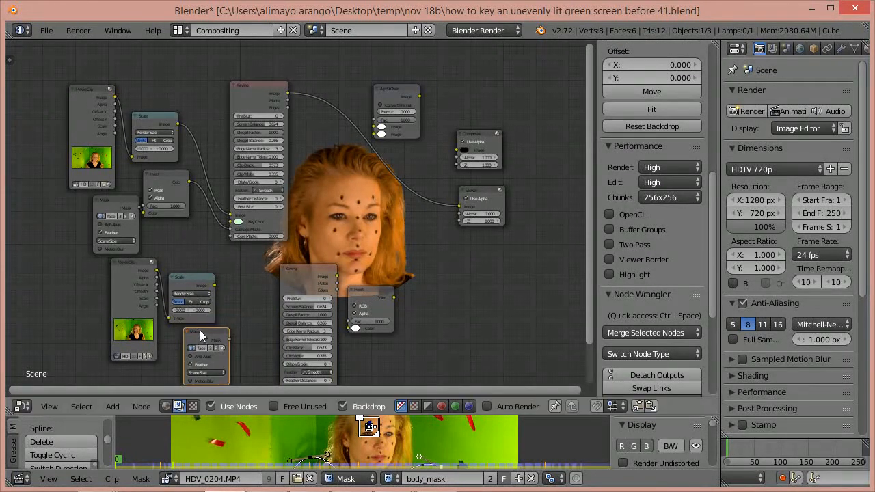
scroll(180, 246, "up", 1)
middle_click_drag(195, 256, 202, 186)
scroll(226, 221, "up", 1)
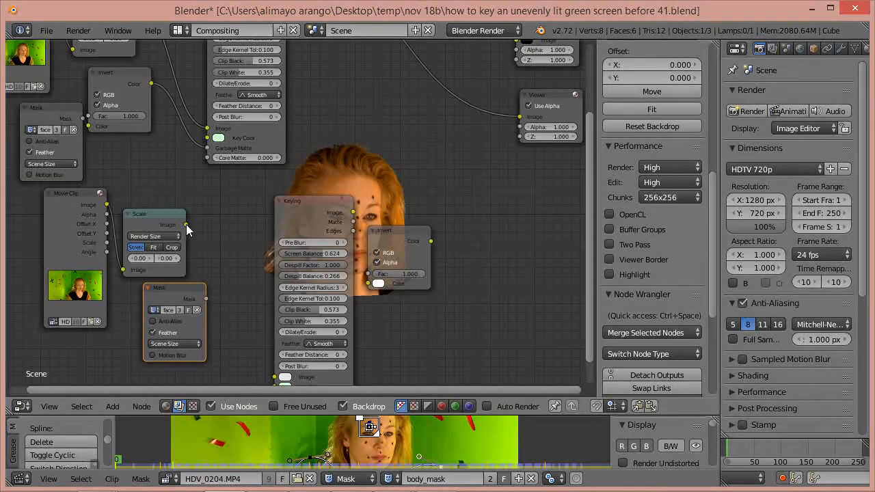
left_click_drag(186, 224, 205, 238)
left_click_drag(241, 308, 274, 374)
left_click_drag(308, 215, 307, 178)
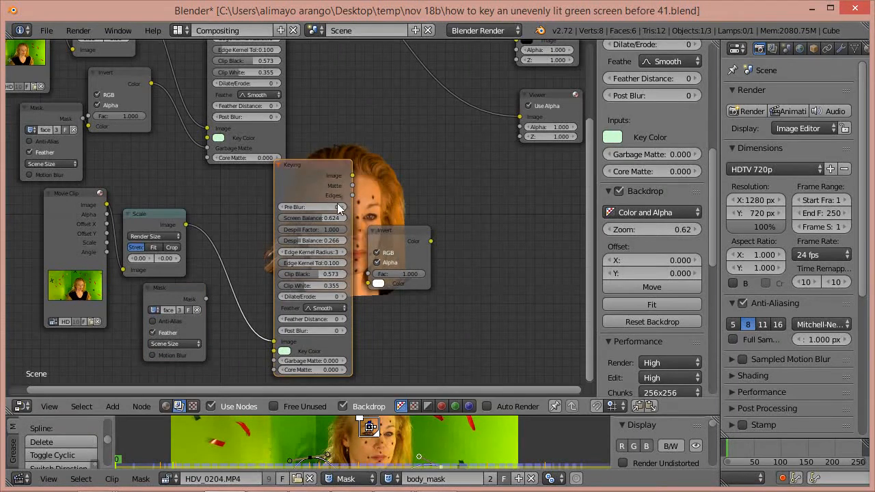
Move the duplicate Invert node clear of the duplicate Keying, link that Keying's Image output to the Viewer, and shift Keying rightward
left_click_drag(383, 240, 429, 318)
scroll(443, 236, "down", 1)
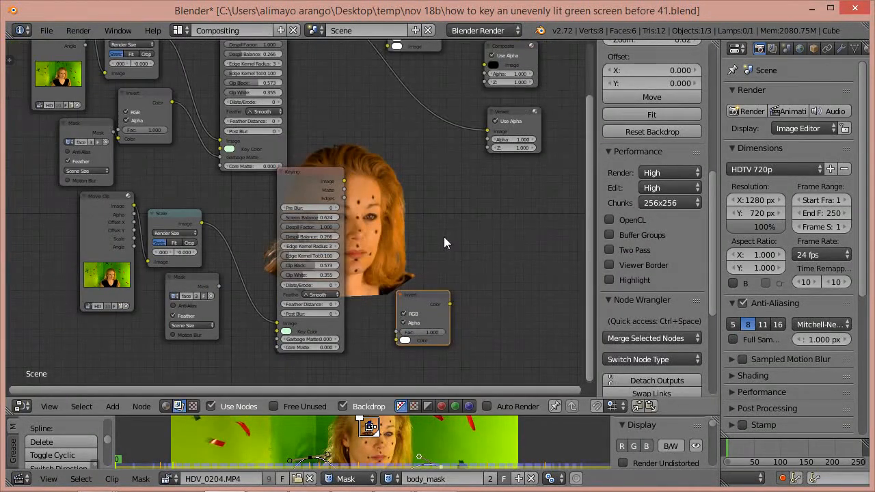
left_click_drag(346, 180, 494, 128)
left_click_drag(301, 186, 410, 190)
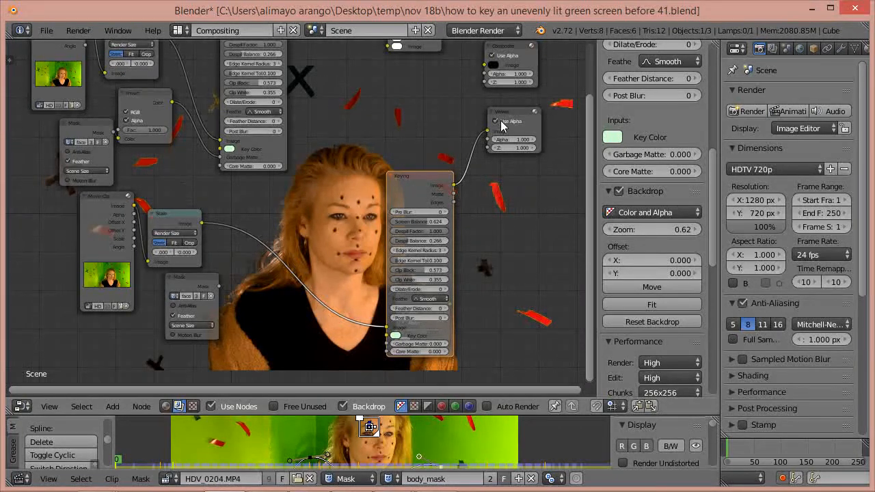
Set the duplicate Mask node to body_mask, link it to the duplicate Keying's Garbage Matte, and move the Mask aside
left_click(175, 296)
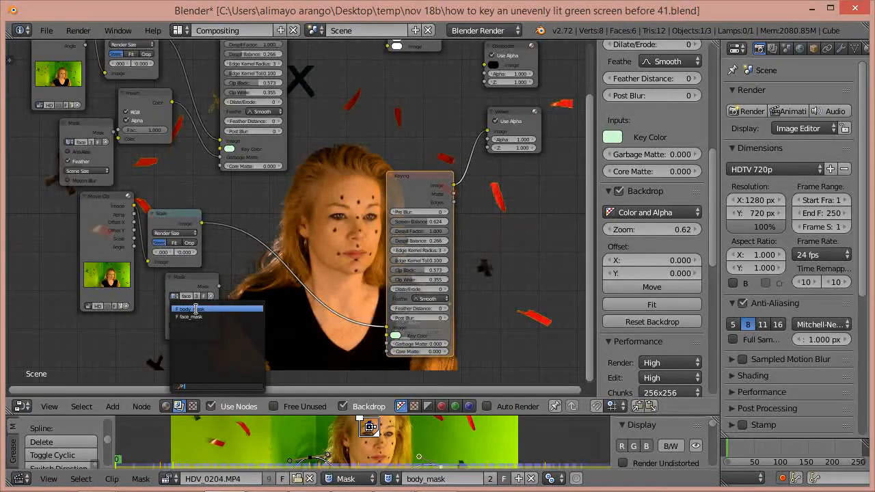
left_click(196, 308)
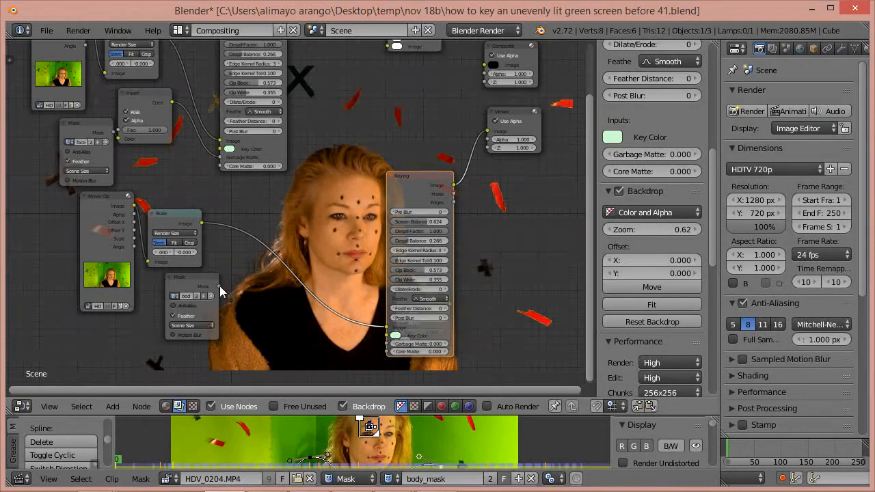
left_click_drag(220, 286, 385, 344)
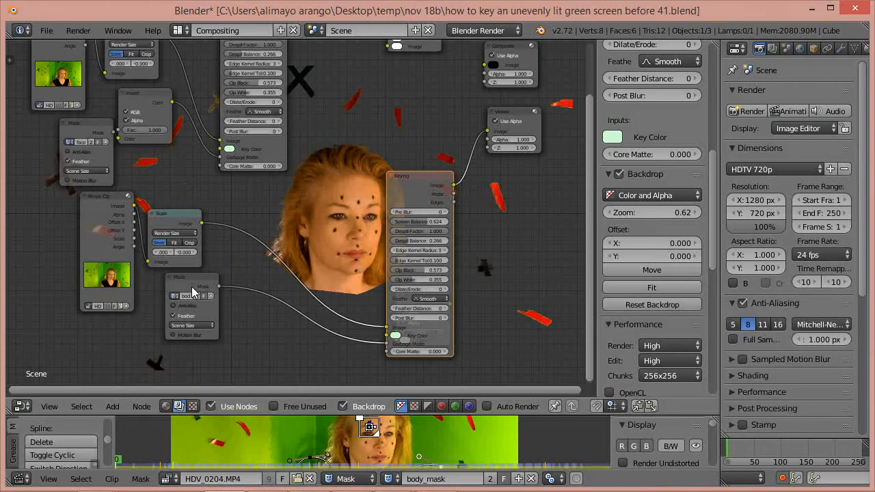
left_click_drag(187, 284, 168, 294)
scroll(542, 323, "down", 1)
scroll(542, 323, "down", 2)
scroll(542, 322, "up", 1)
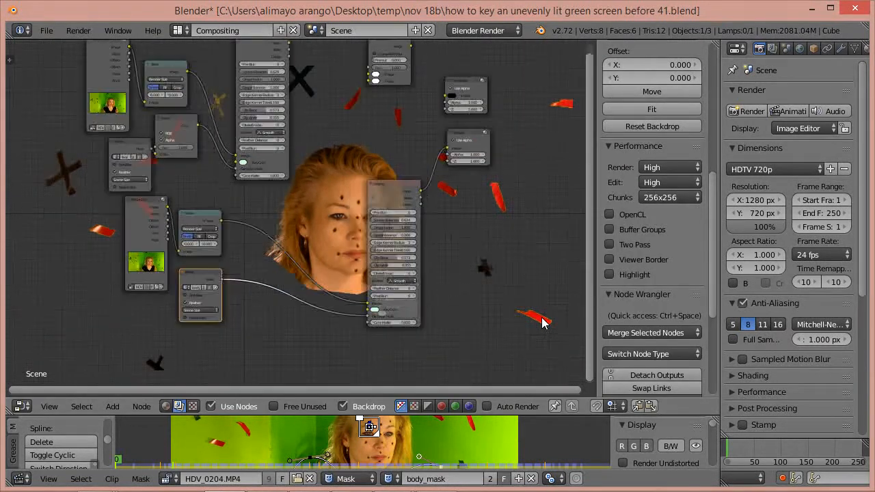
Duplicate the face key's Invert node and insert the copy between the body_mask Mask node and the body Keying's Garbage Matte
scroll(542, 323, "up", 1)
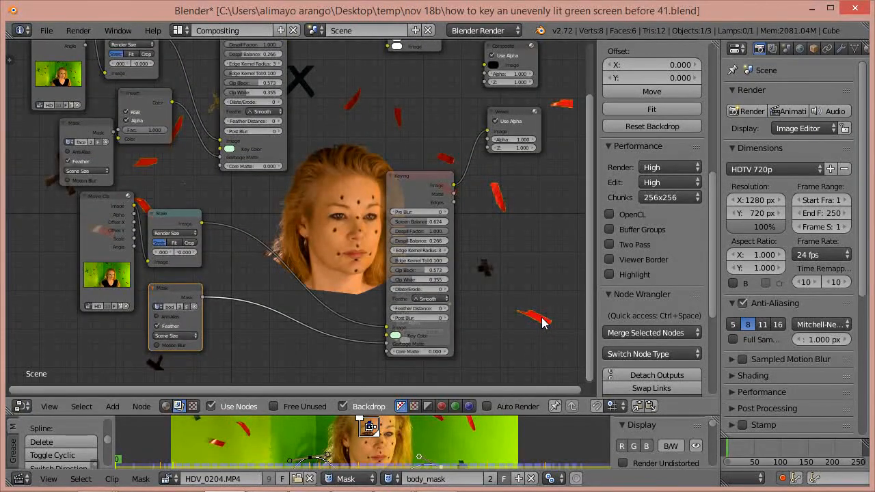
scroll(542, 322, "down", 1)
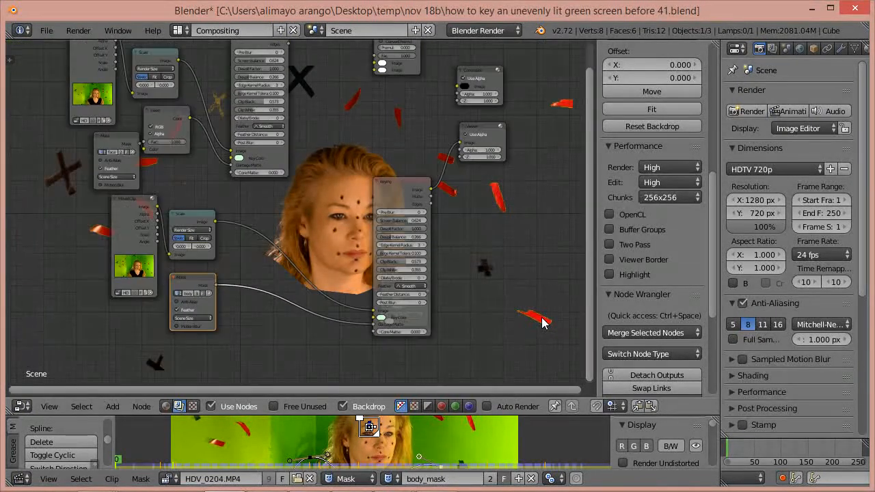
scroll(542, 323, "down", 2)
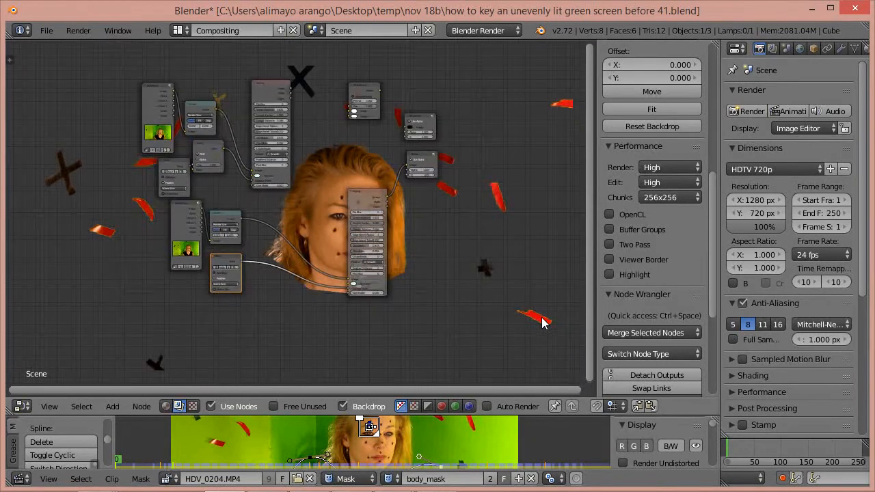
scroll(503, 313, "up", 3)
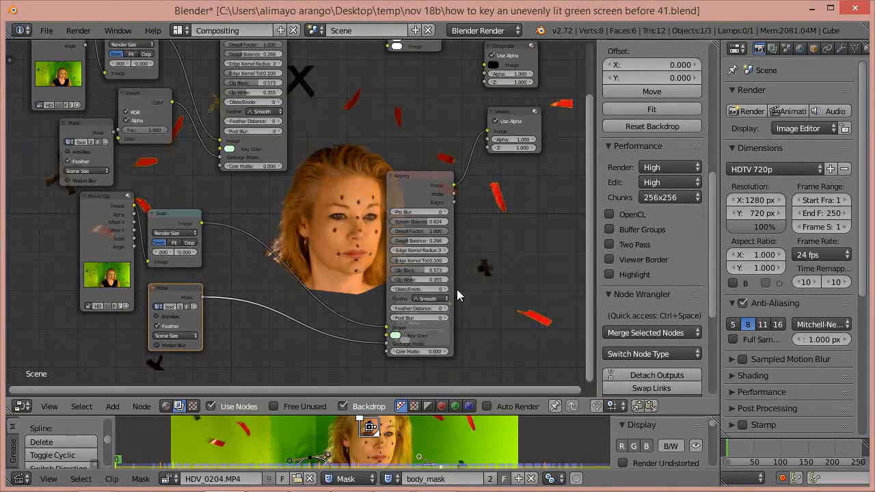
left_click(132, 93)
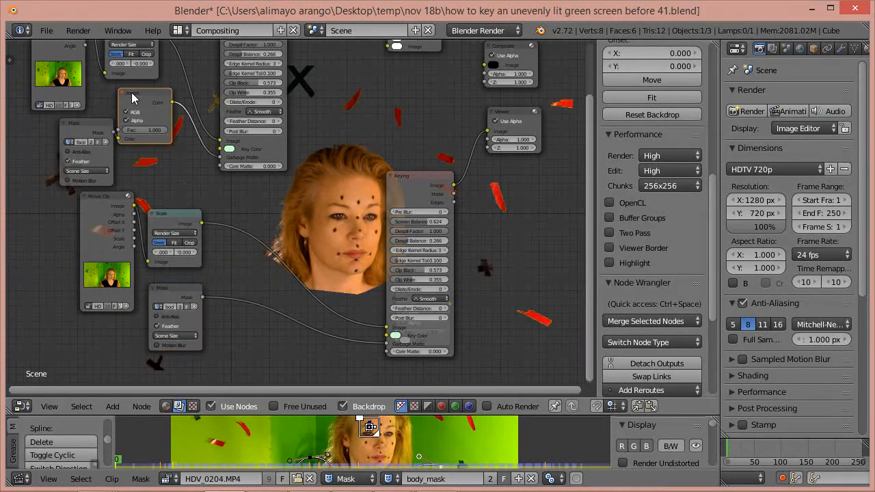
left_click_drag(132, 94, 236, 291)
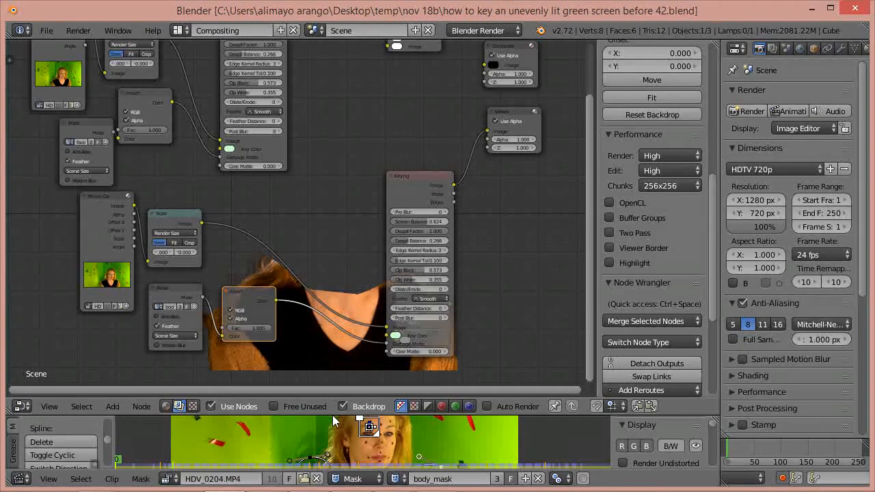
Enlarge the clip editor, select all linked points of the body mask spline, and expand its feather slightly outward all around
left_click_drag(330, 414, 330, 216)
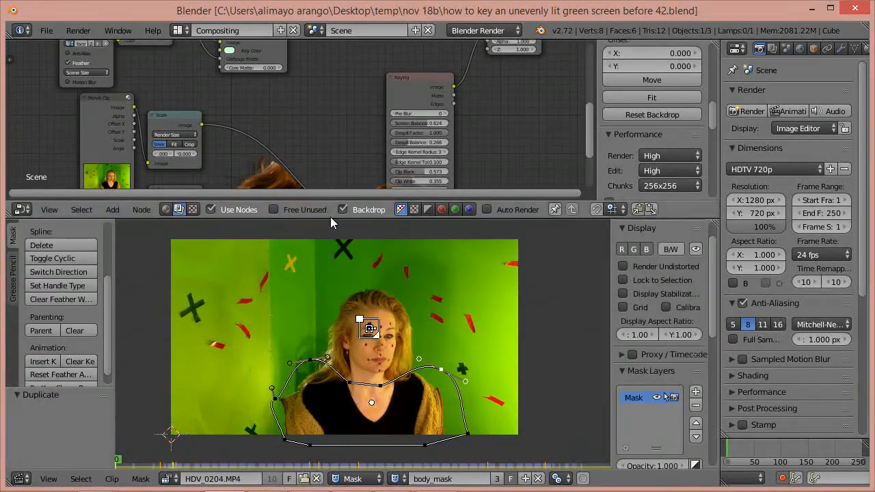
left_click(782, 478)
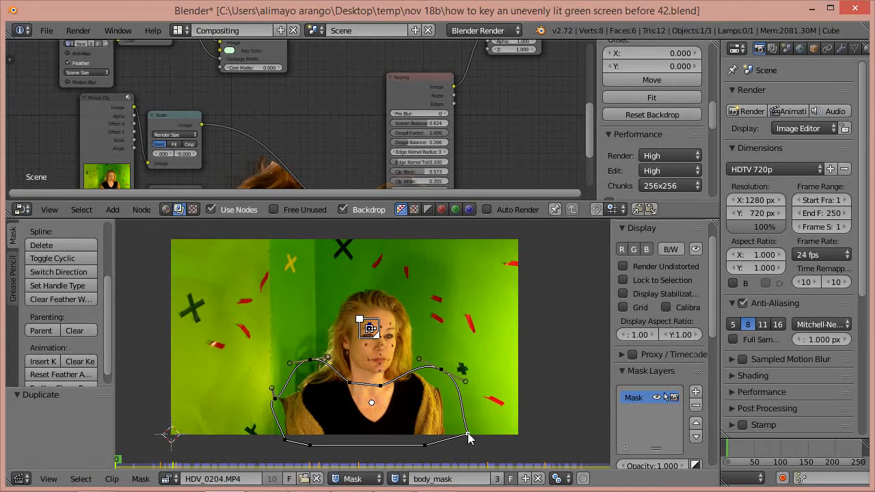
key("ctrl+l")
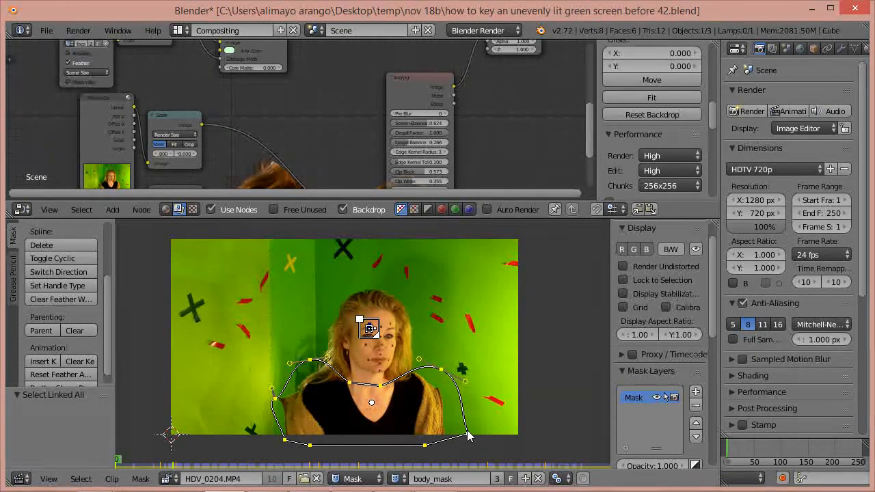
key("alt+s")
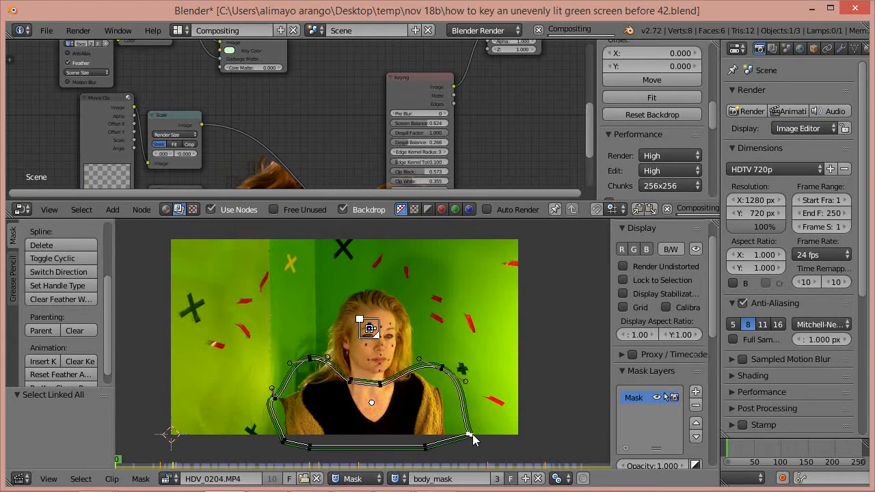
left_click_drag(473, 435, 475, 436, "shift")
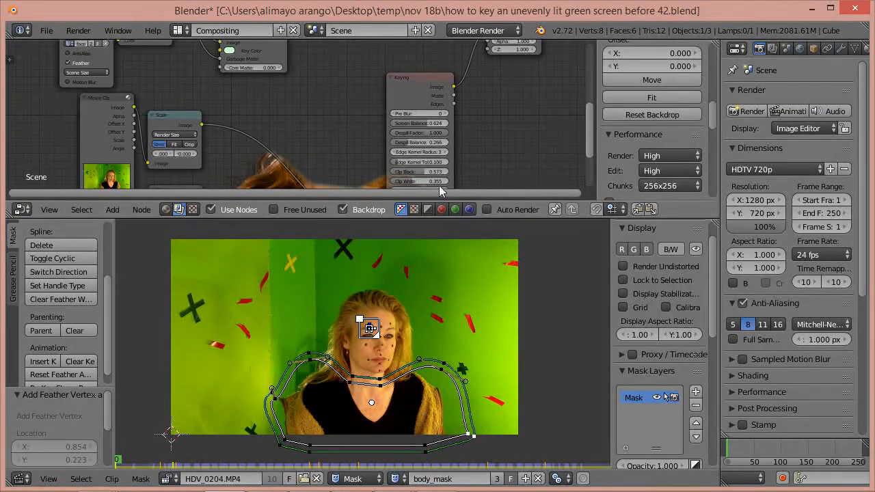
Enlarge the node editor area again and set the backdrop zoom to 0.50
left_click_drag(468, 220, 367, 233)
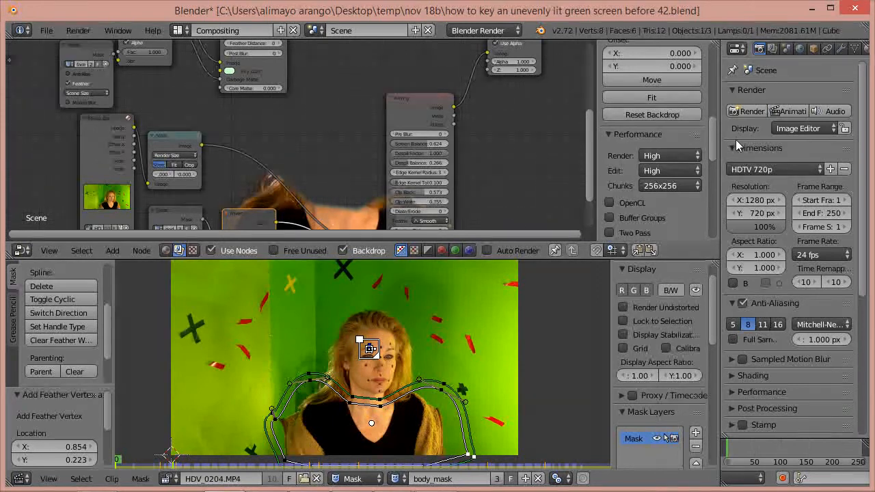
scroll(711, 121, "up", 4)
scroll(710, 121, "up", 2)
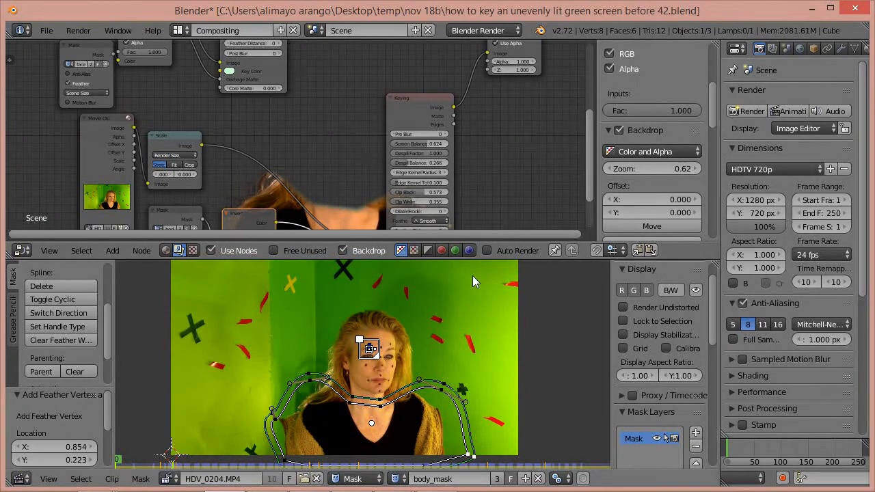
left_click_drag(499, 260, 484, 378)
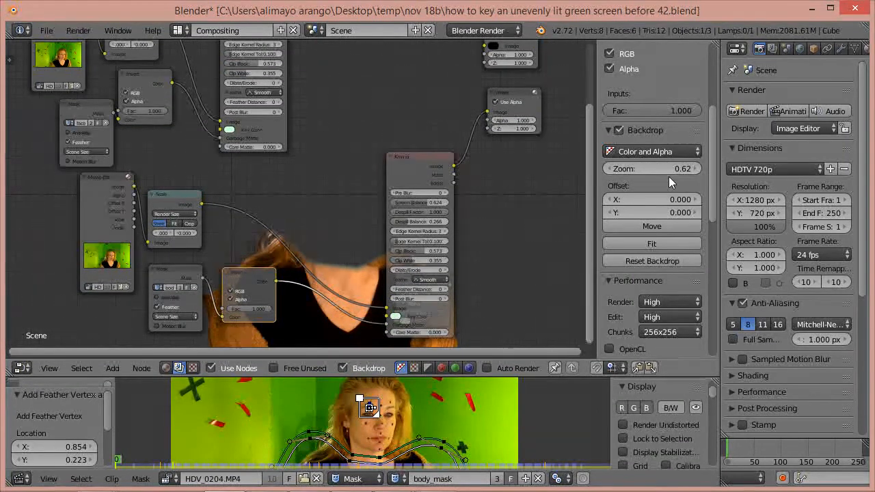
scroll(669, 174, "down", 3, "ctrl")
scroll(660, 175, "down", 9, "ctrl")
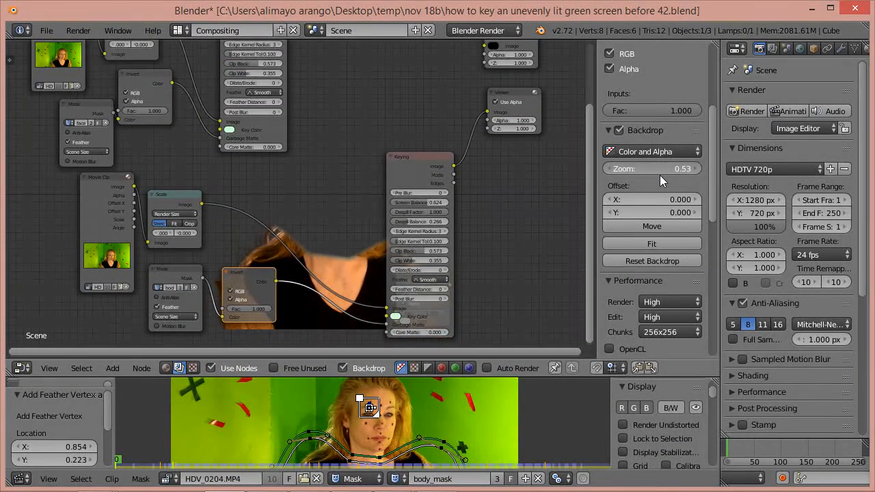
Uncover and delete the unused Invert node beneath the body Keying node, and save an incremental copy of the file numbered 43
left_click_drag(417, 171, 422, 107)
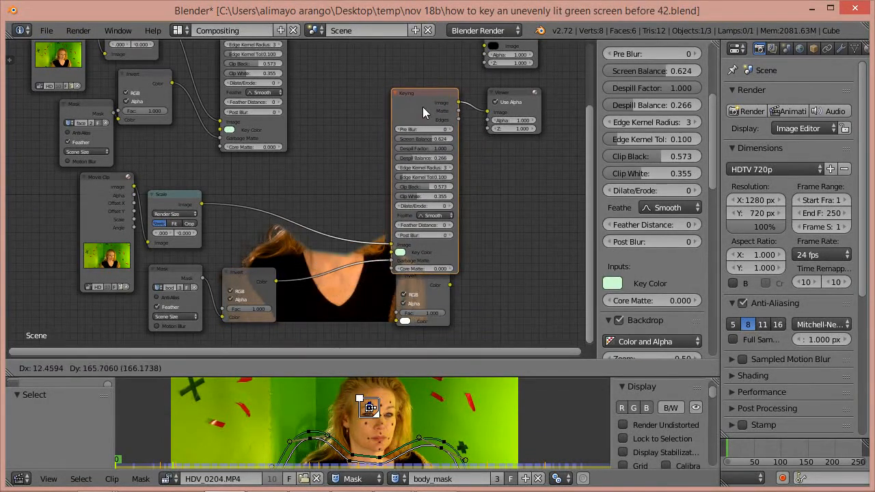
left_click_drag(428, 288, 533, 286)
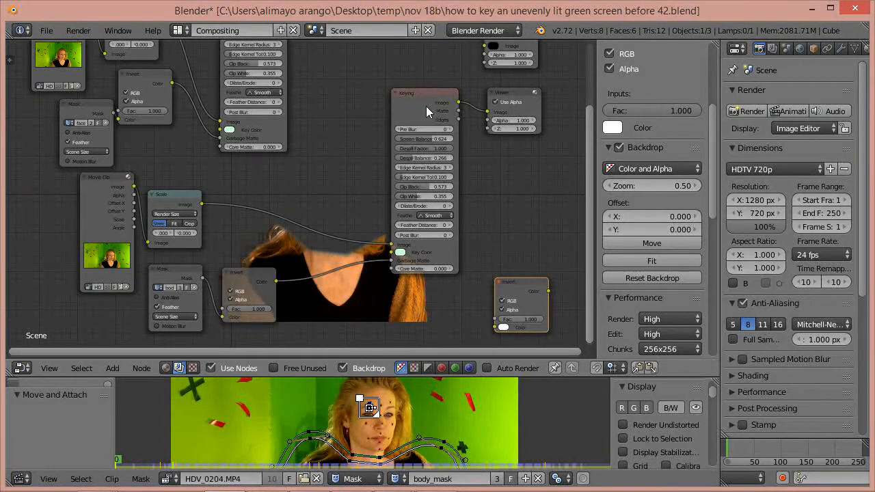
key("x")
key("ctrl+shift+s")
key("KP_Add")
key("Return")
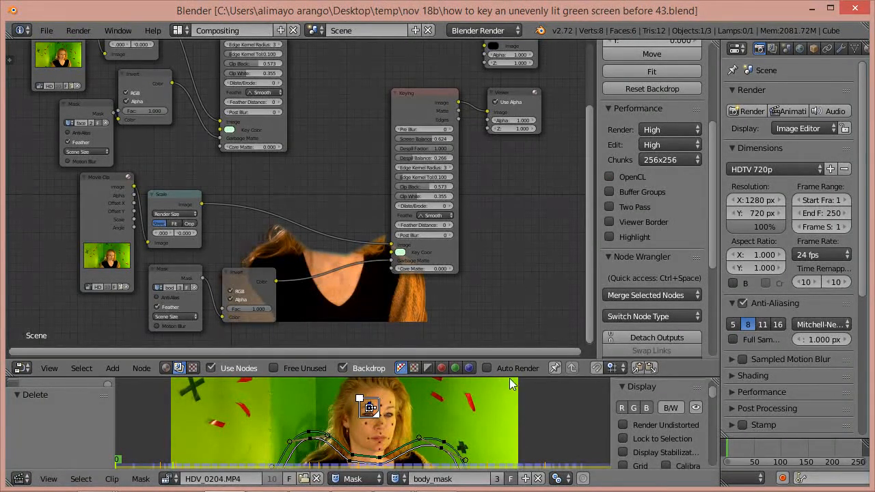
Give the node editor more height and narrow its properties sidebar to make room for the node tree
left_click_drag(512, 377, 512, 418)
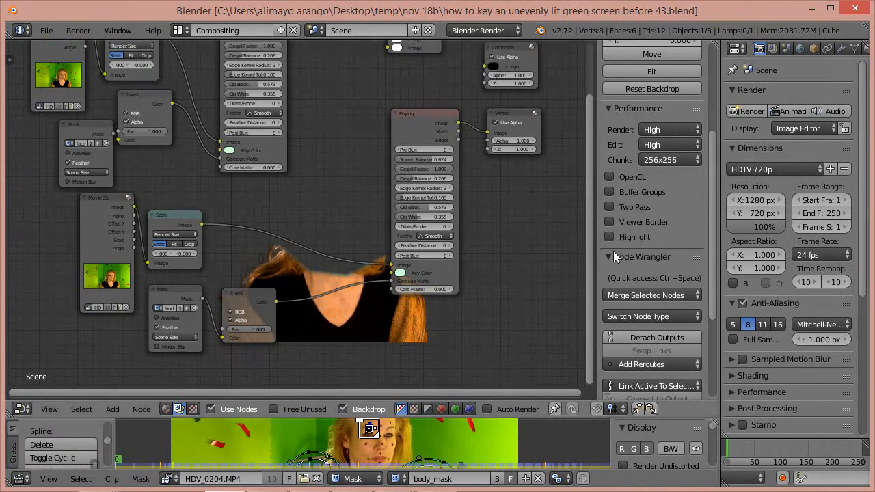
left_click_drag(597, 251, 650, 253)
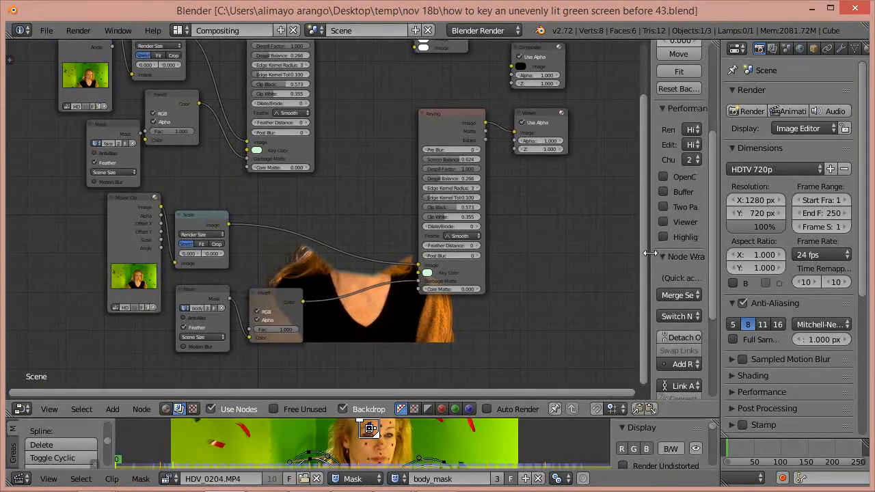
scroll(611, 193, "up", 1)
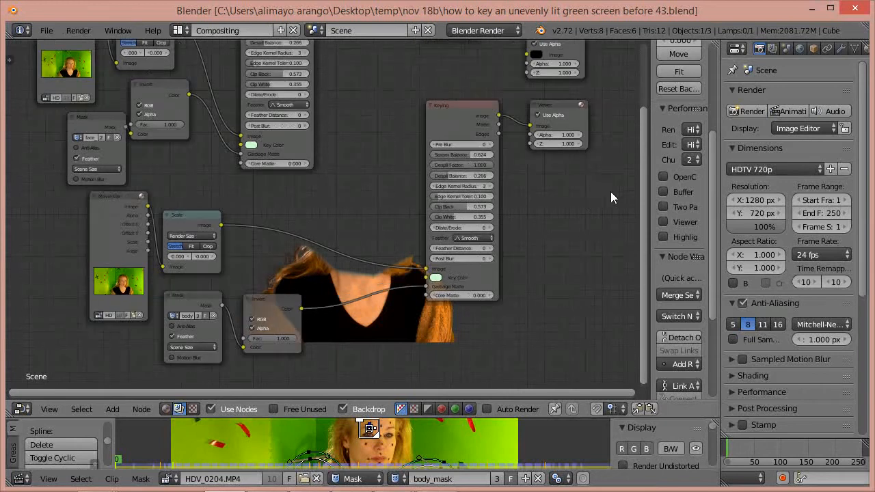
scroll(586, 180, "down", 1)
Lower the body Keying node and unlink it from the Viewer, and shift the face key's Movie Clip and Mask nodes leftward
middle_click_drag(391, 108, 394, 159)
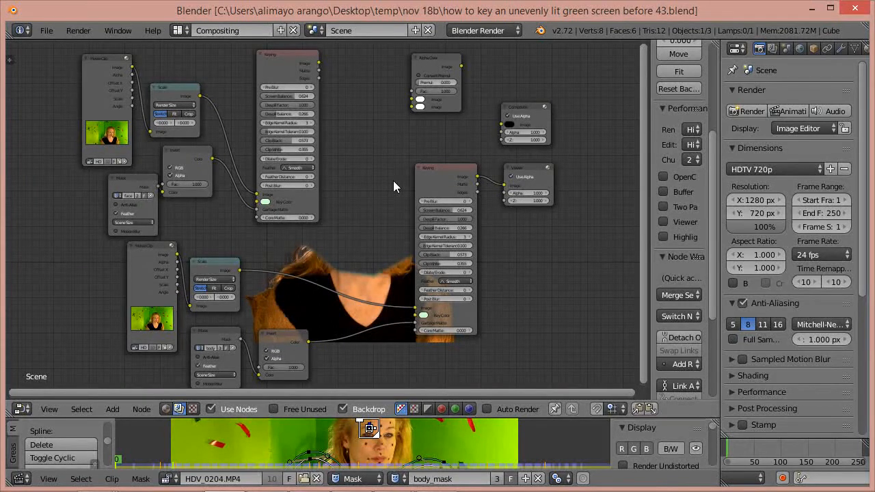
left_click_drag(432, 181, 415, 216)
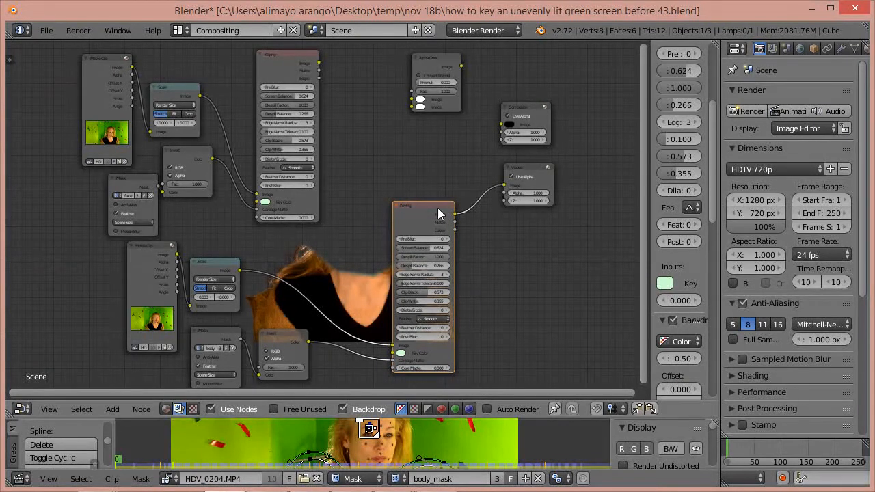
left_click_drag(505, 184, 460, 210)
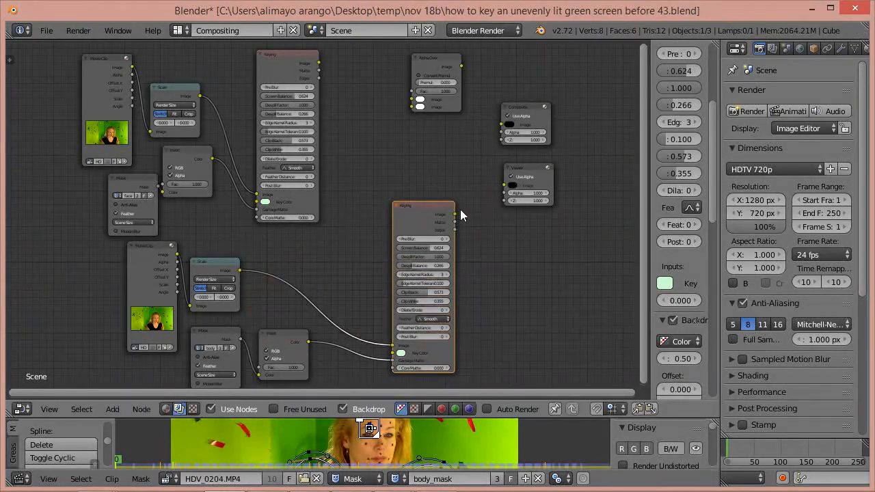
left_click_drag(97, 80, 67, 82)
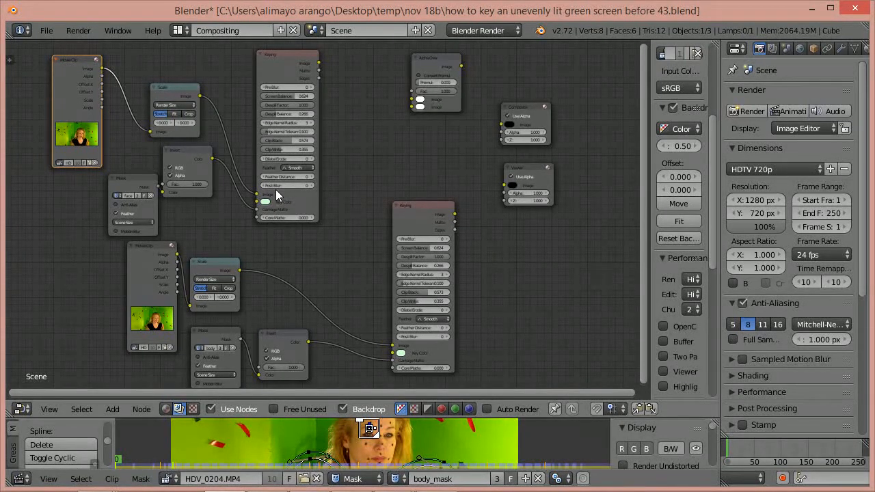
left_click_drag(116, 183, 63, 185)
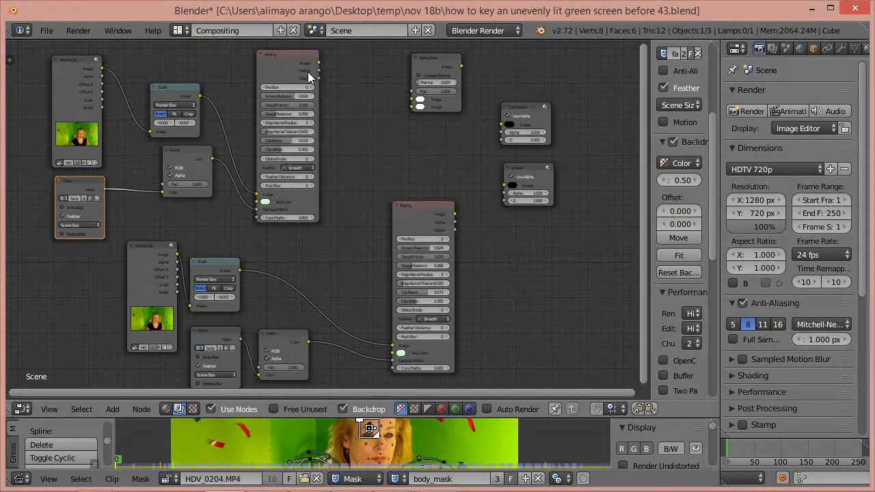
Link the face Keying's Image output to Alpha Over's first Image input, and Alpha Over's Image output to the Viewer
left_click_drag(319, 63, 335, 62)
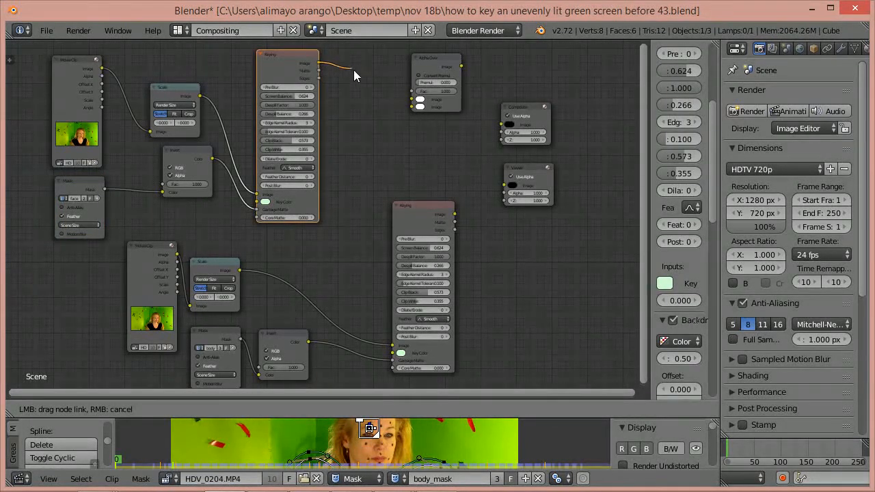
left_click_drag(369, 85, 411, 101)
scroll(453, 133, "up", 1)
scroll(454, 133, "up", 1)
scroll(383, 261, "up", 2)
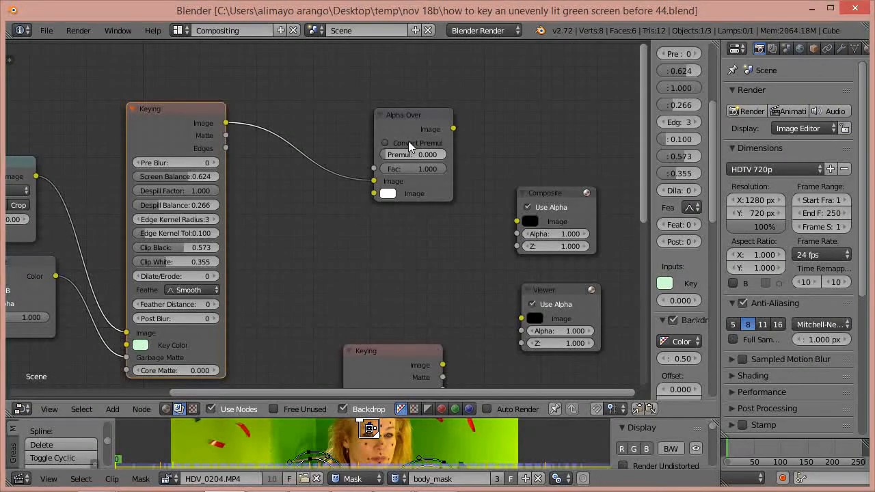
left_click_drag(453, 130, 517, 316)
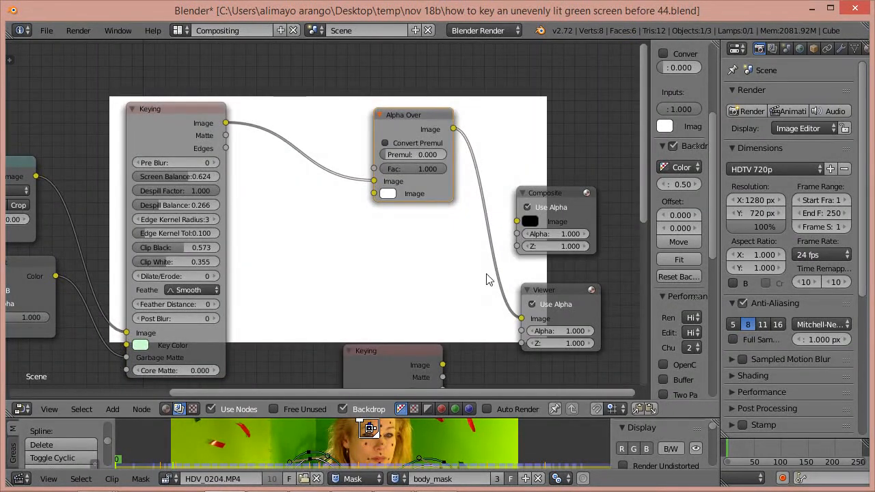